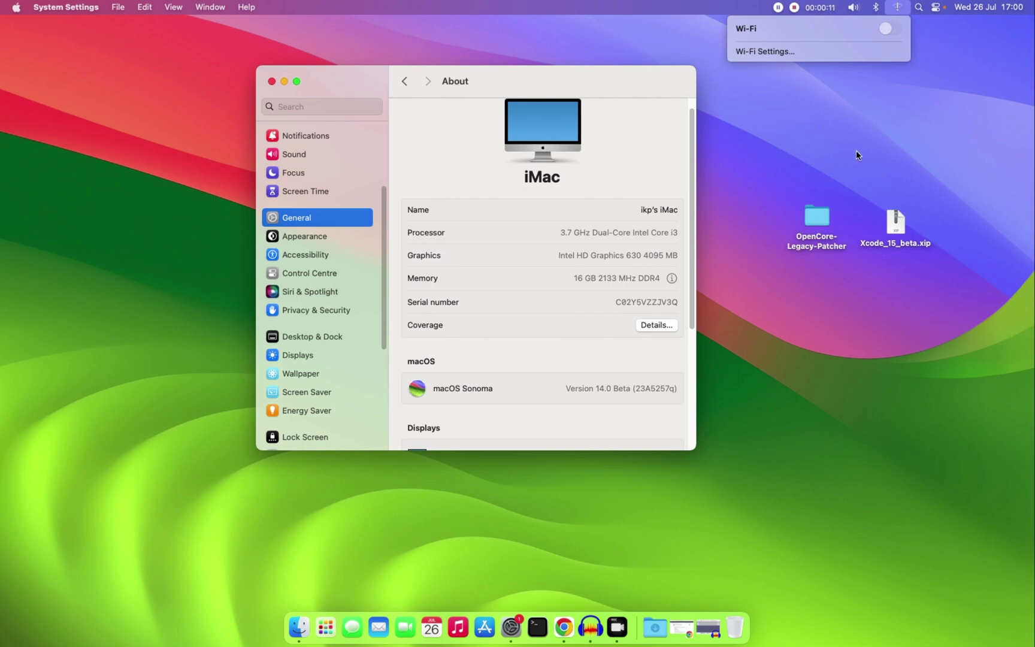
Step: Close the System Settings window and bring up the Chrome window showing the OpenCore-Legacy-Patcher pull request for macOS Sonoma
left_click(855, 150)
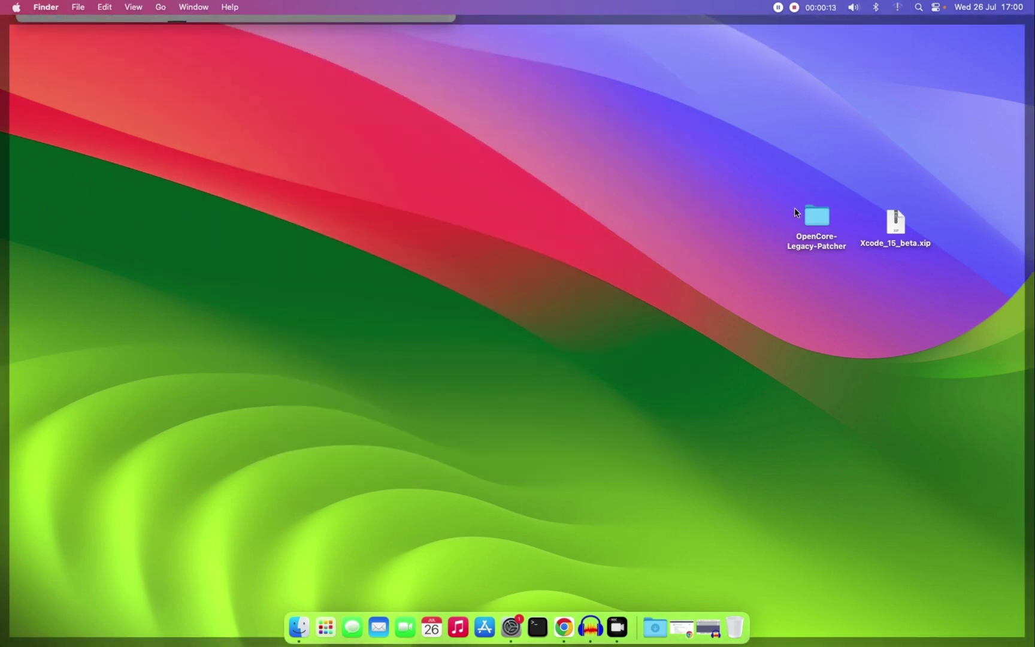
left_click(709, 440)
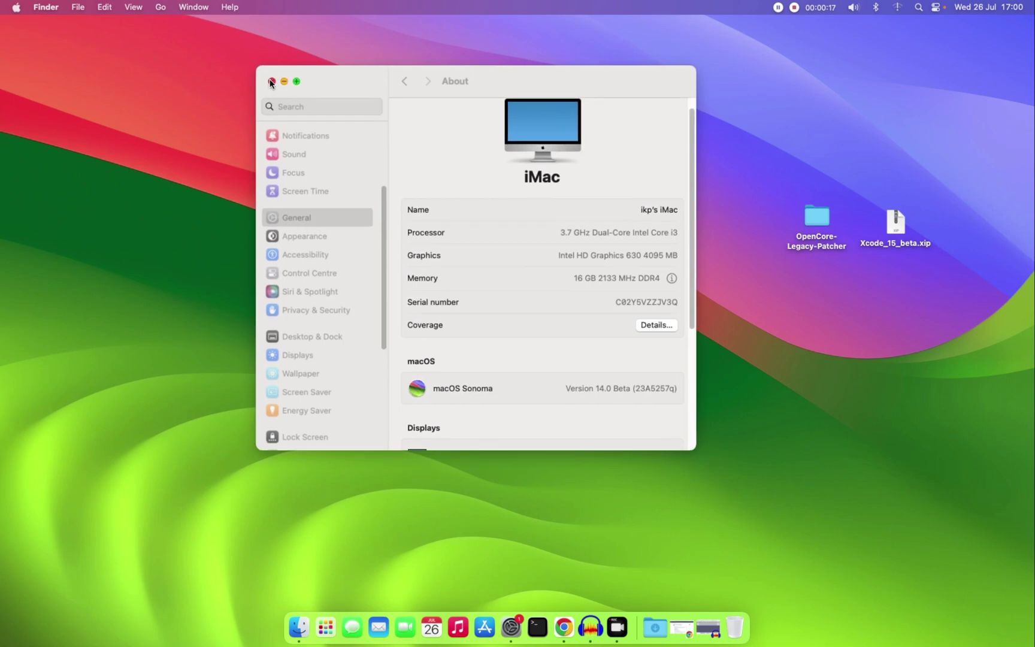
left_click(271, 82)
left_click(683, 628)
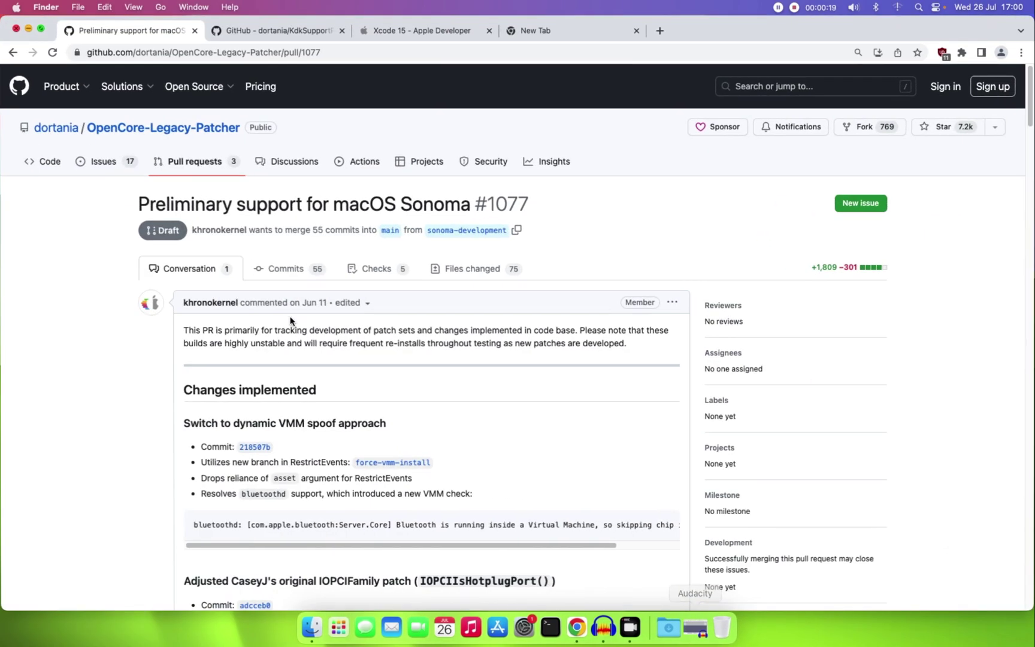
Step: Find the comment announcing the early preview of macOS Sonoma support in the pull request and read its introduction
scroll(294, 264, "down", 5)
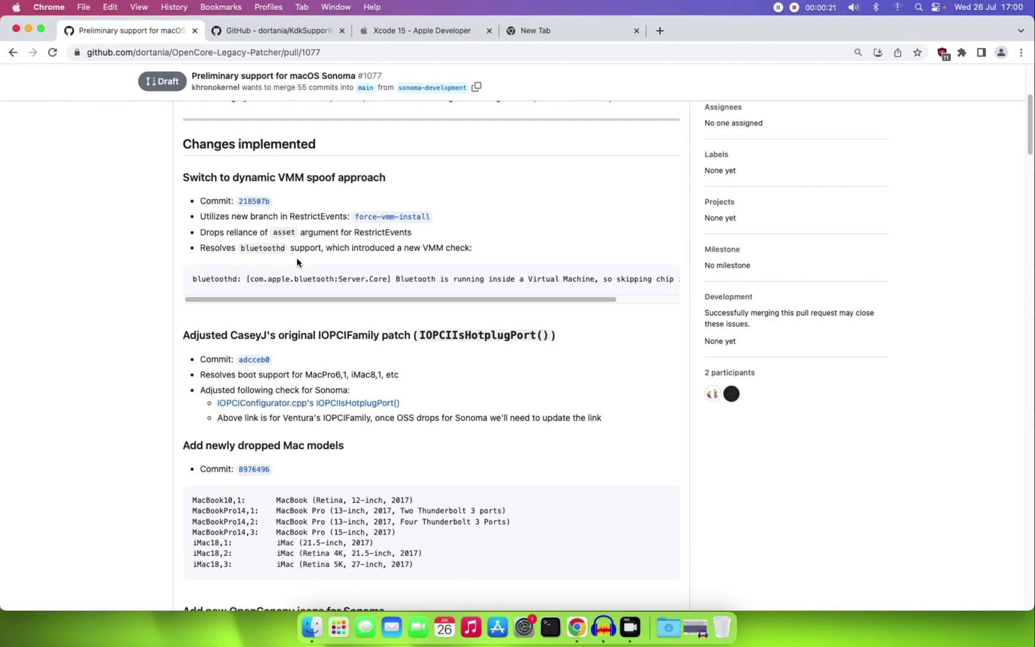
scroll(297, 262, "down", 15)
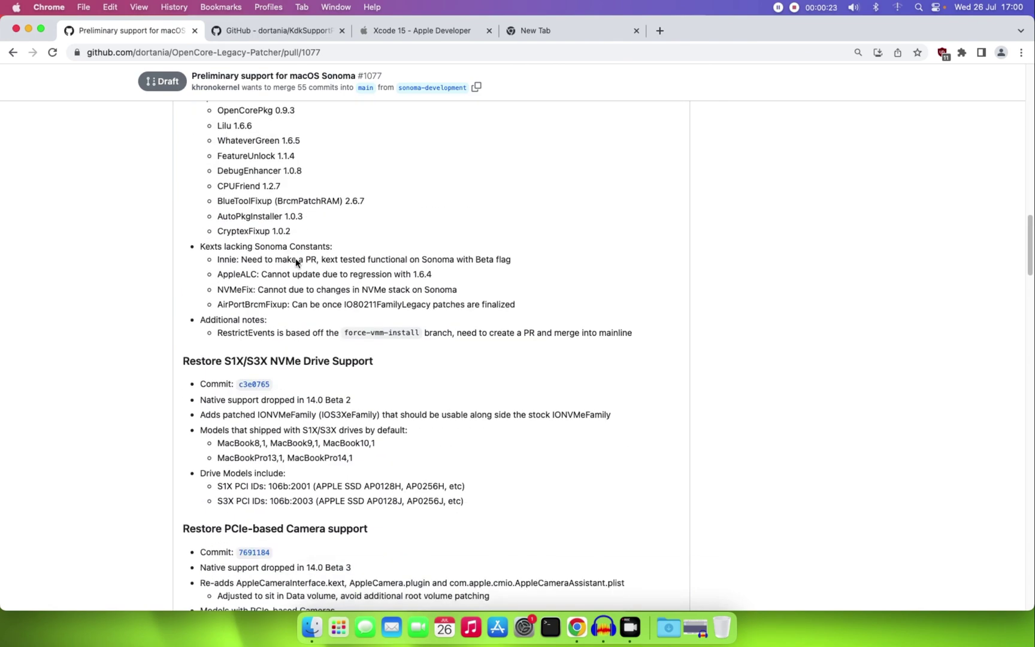
scroll(295, 262, "down", 20)
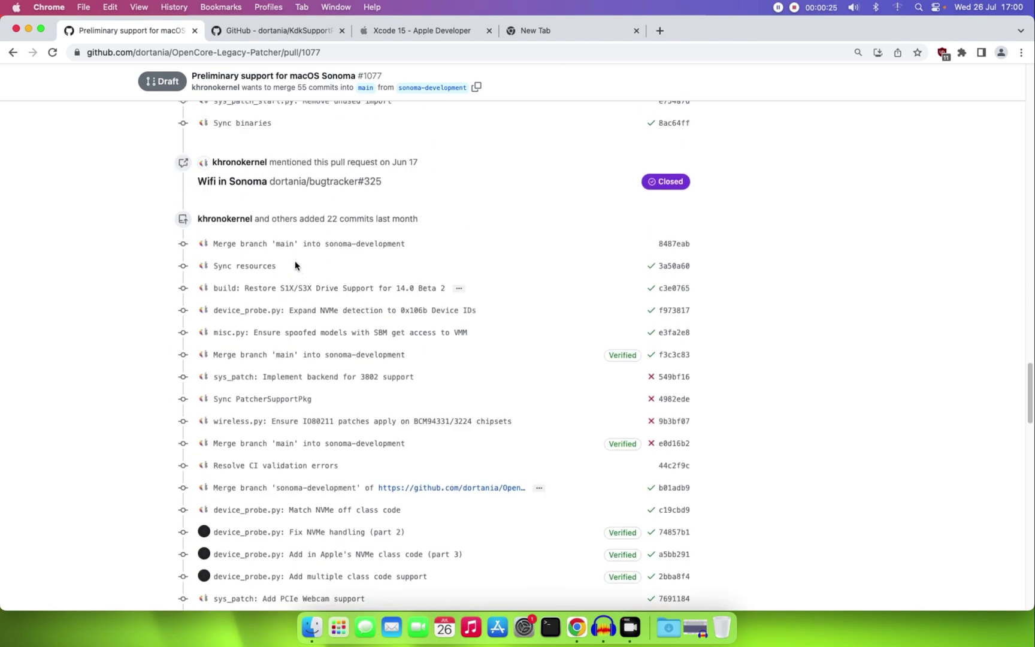
scroll(294, 260, "up", 2)
scroll(239, 223, "down", 15)
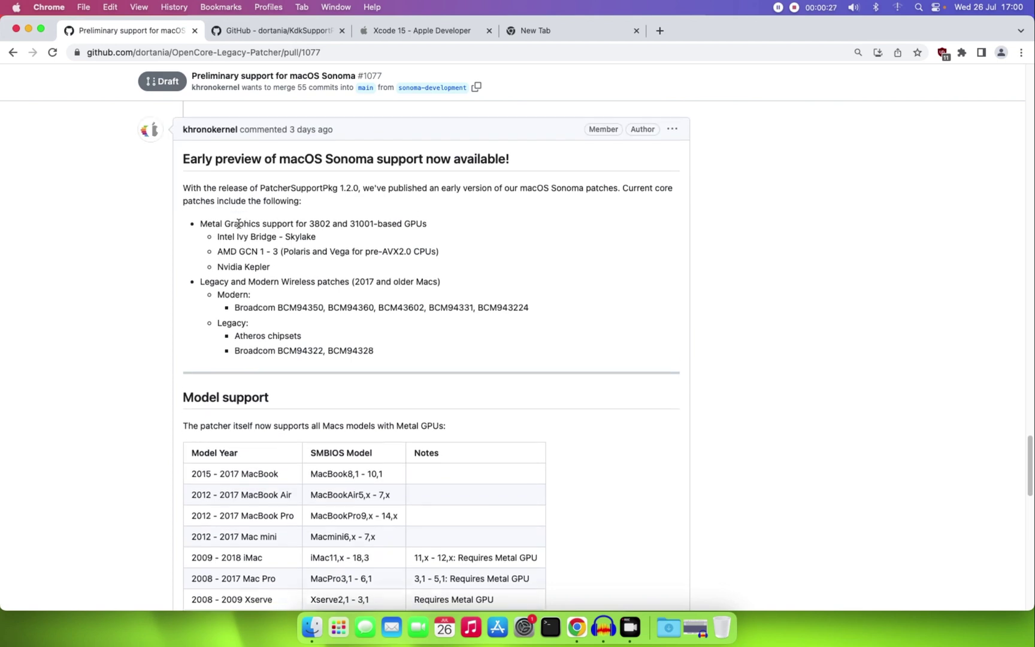
scroll(239, 224, "up", 1)
left_click_drag(182, 171, 517, 180)
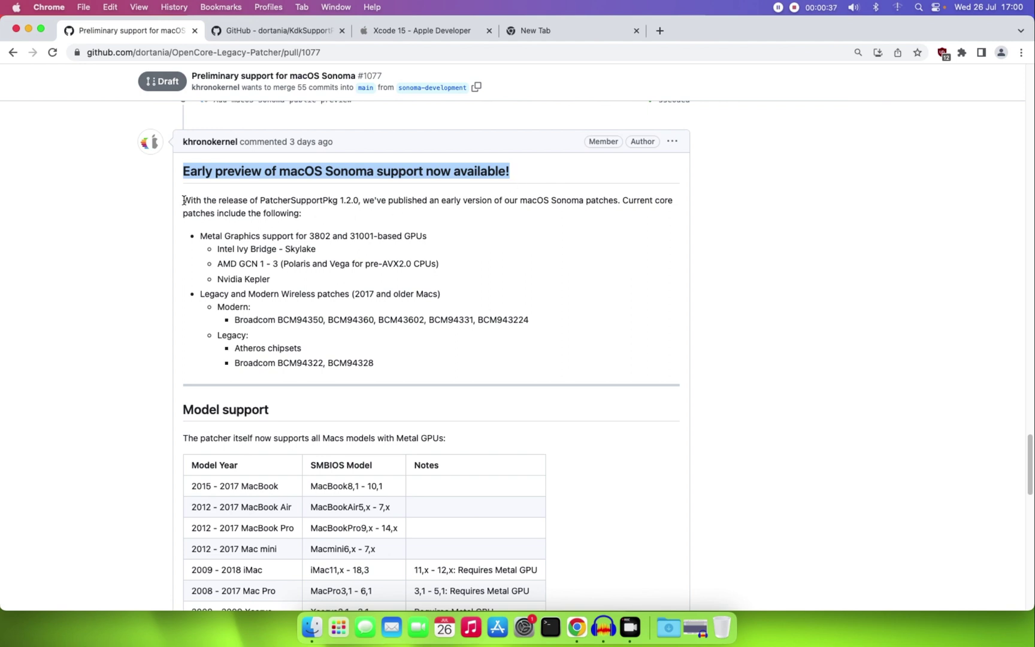
left_click_drag(184, 200, 352, 202)
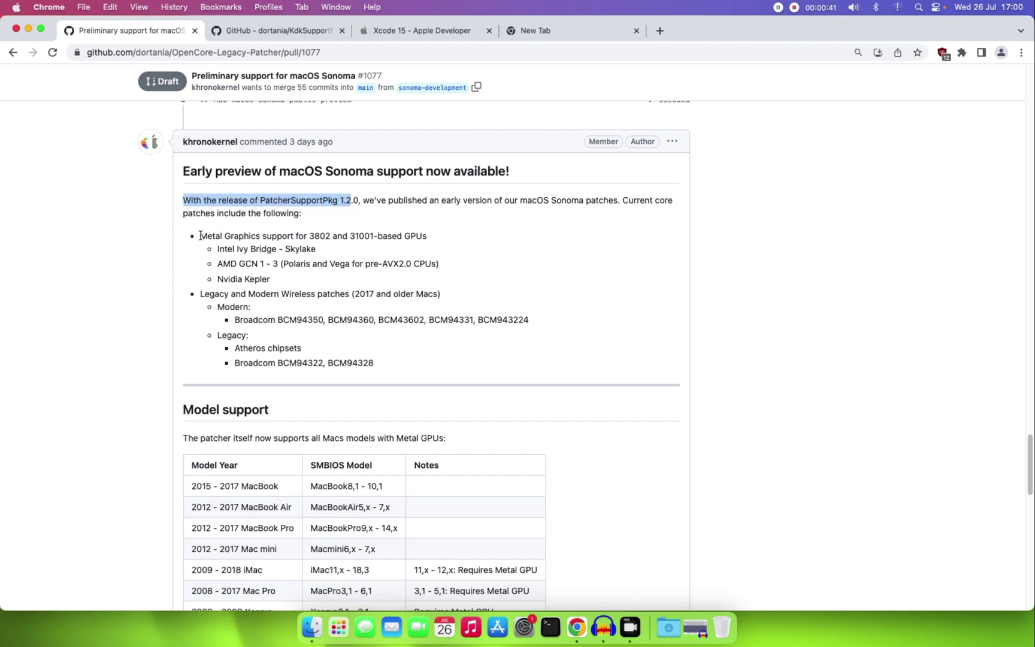
Step: Review the list of GPUs covered by the Metal graphics patches in the early preview comment
left_click_drag(201, 235, 295, 236)
left_click(227, 240)
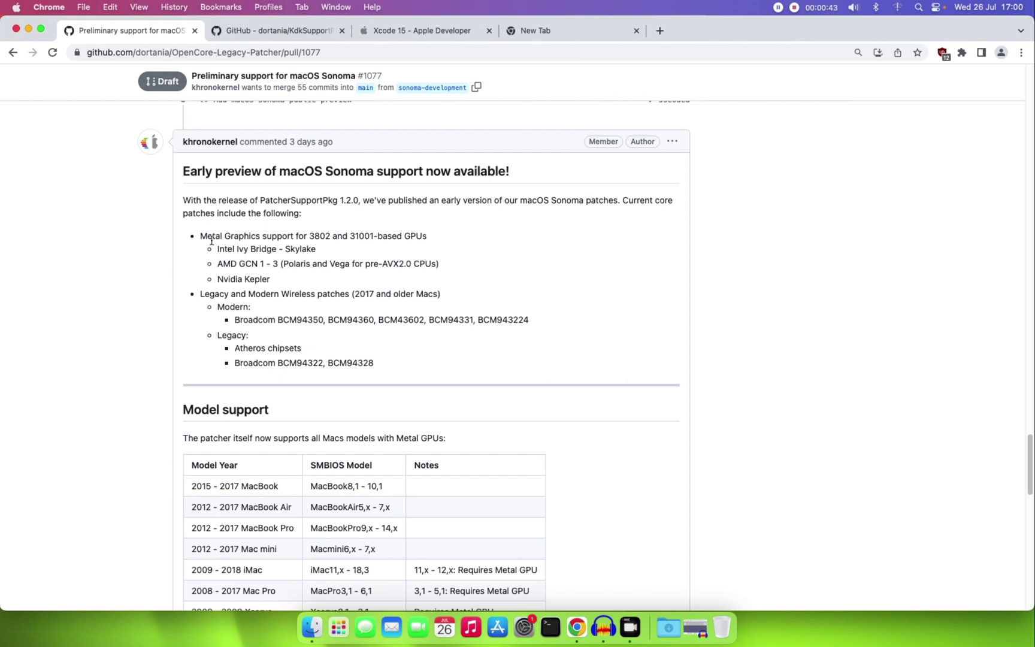
left_click_drag(218, 250, 239, 248)
mouse_move(328, 255)
left_mouse_down()
mouse_move(275, 249)
mouse_move(220, 265)
mouse_move(313, 266)
left_mouse_up()
left_click_drag(274, 281, 219, 281)
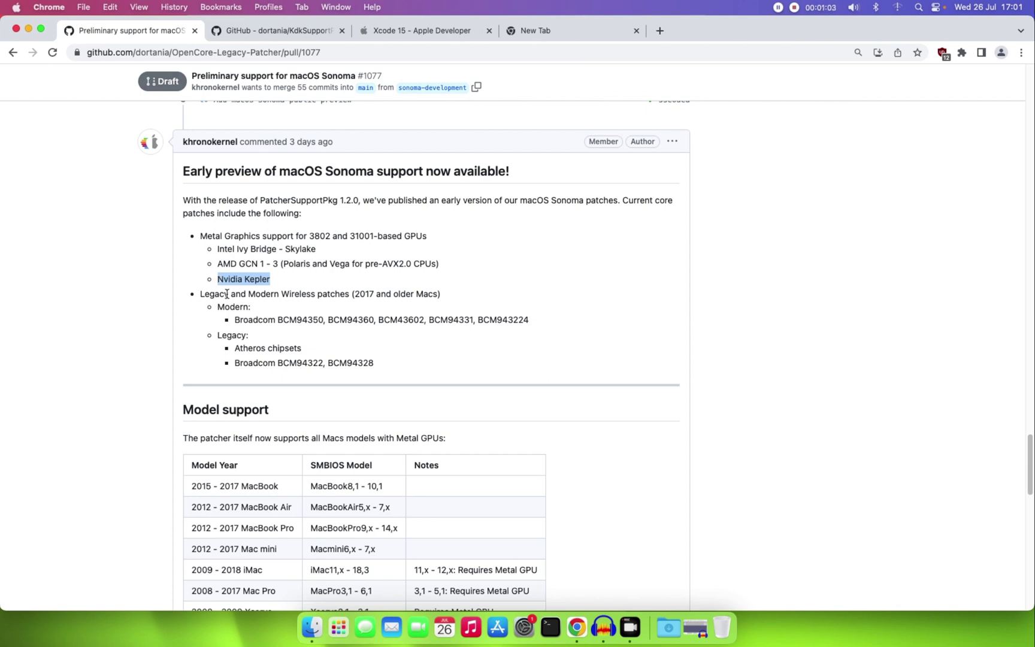
left_click(328, 278)
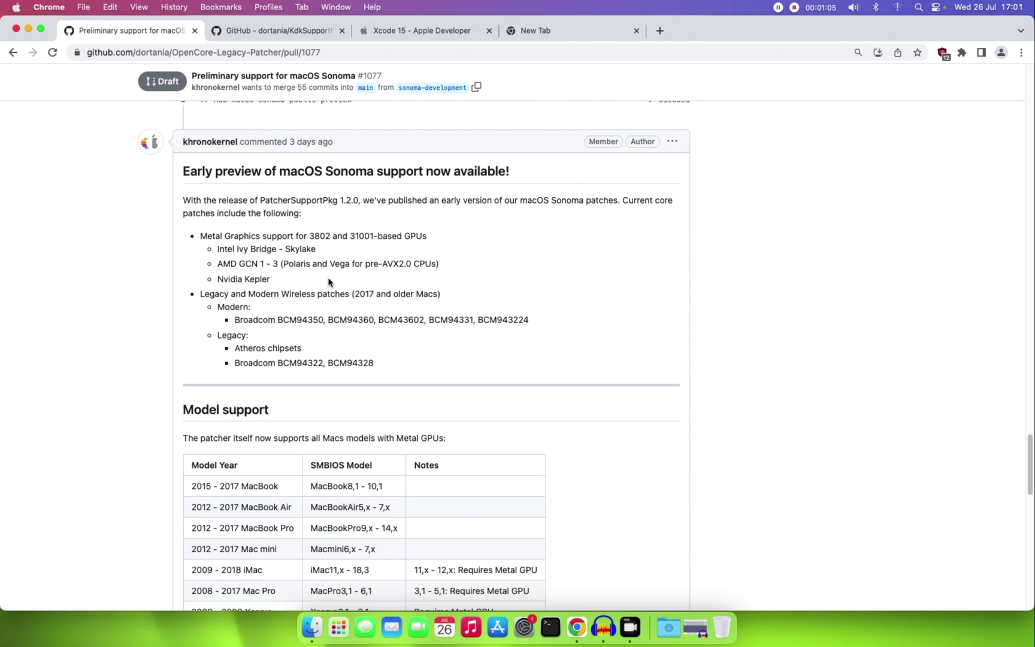
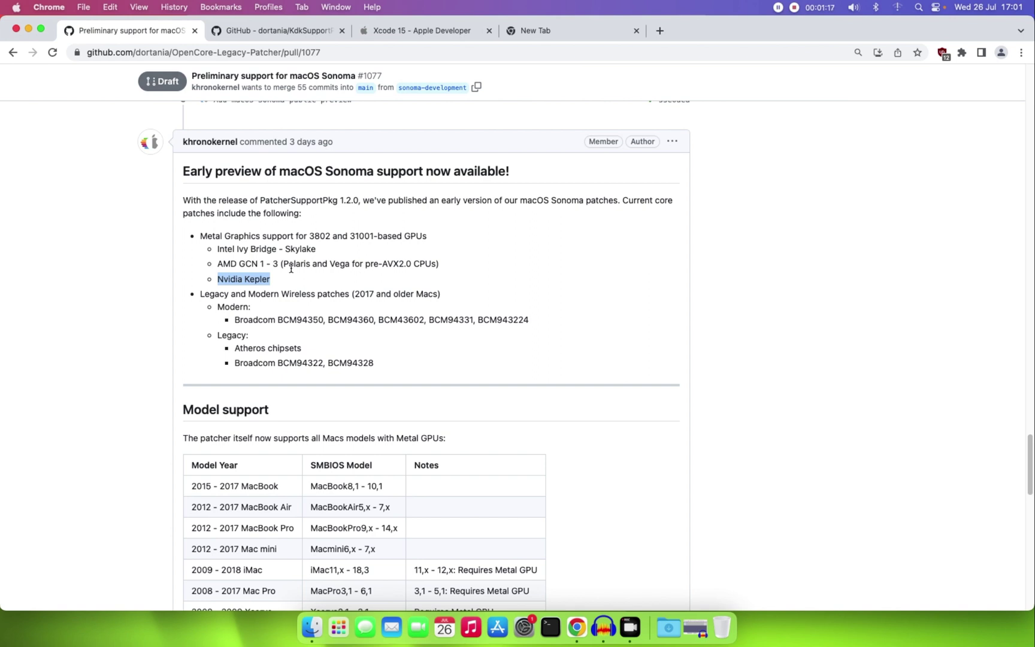
Step: Review the legacy and modern wireless patches and the Broadcom and Atheros chipsets they cover
left_click_drag(201, 294, 438, 296)
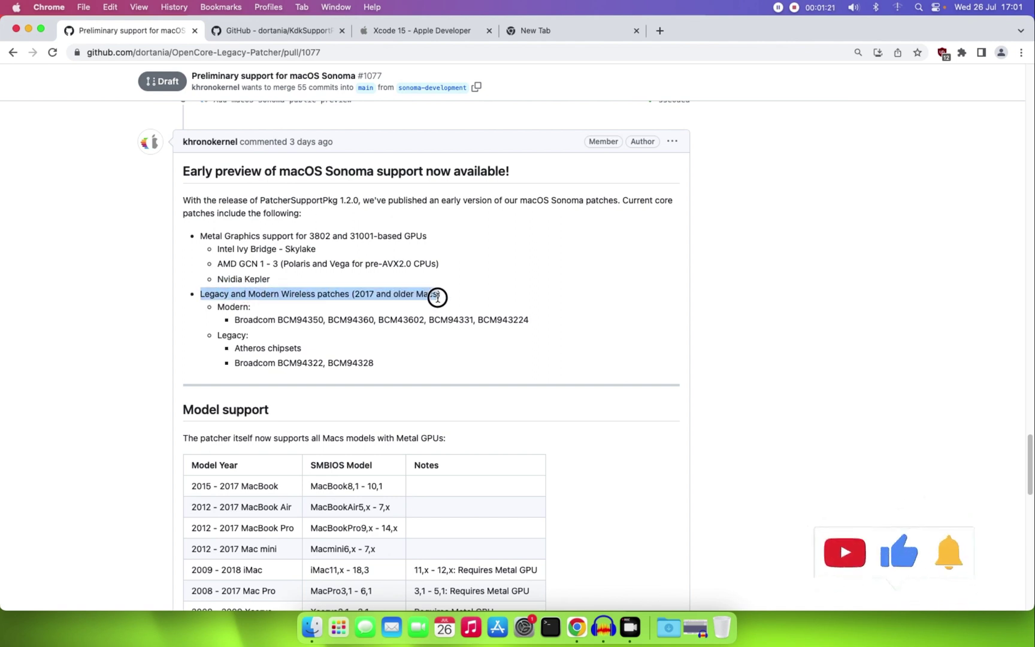
left_click(437, 297)
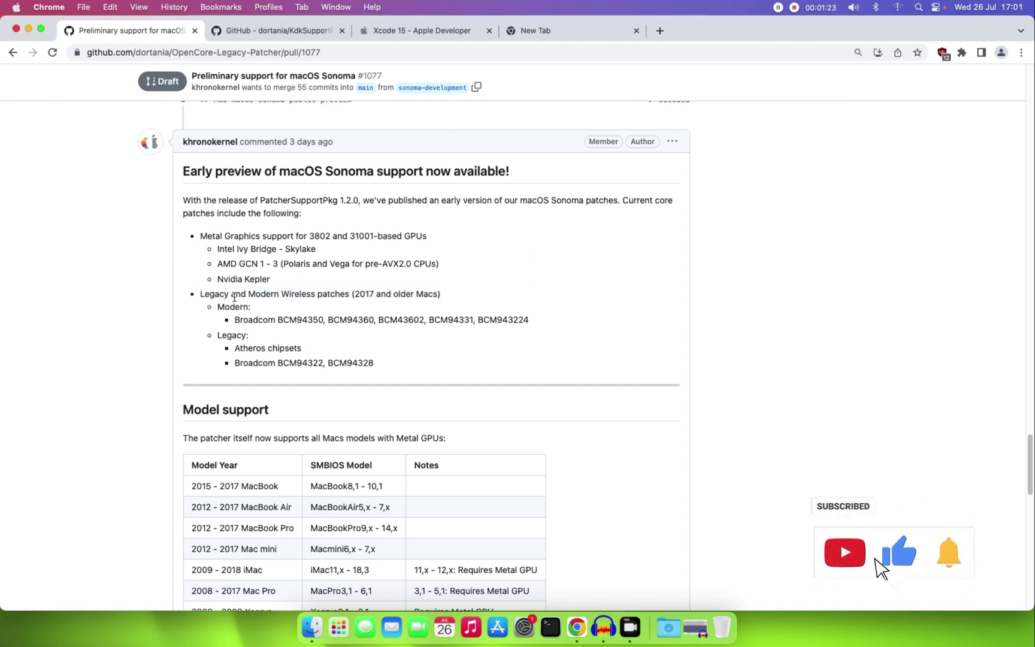
left_click_drag(248, 294, 341, 293)
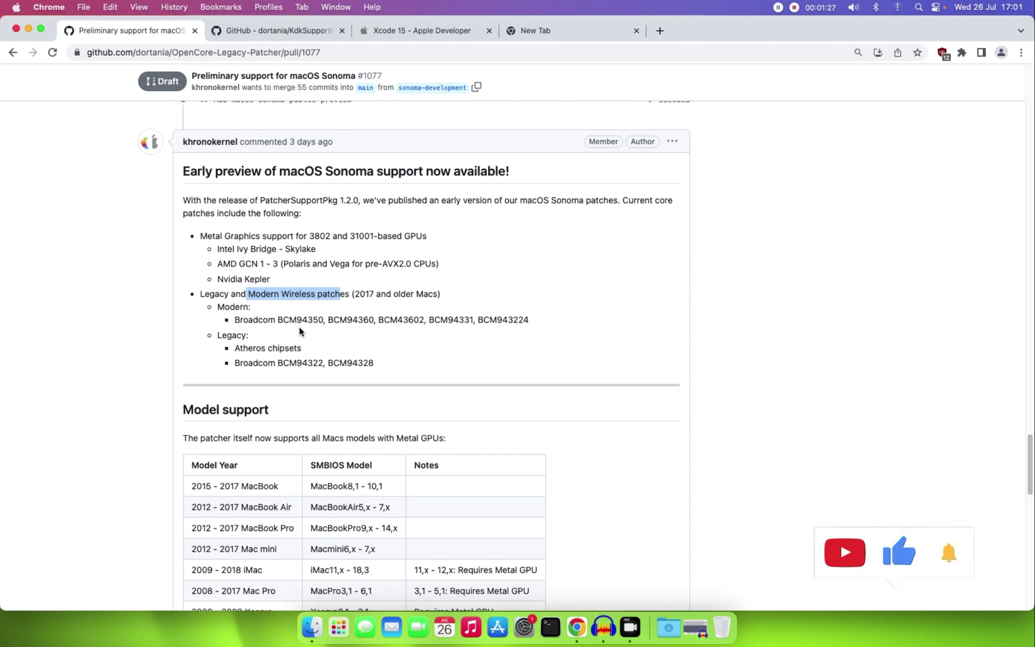
scroll(277, 304, "down", 2)
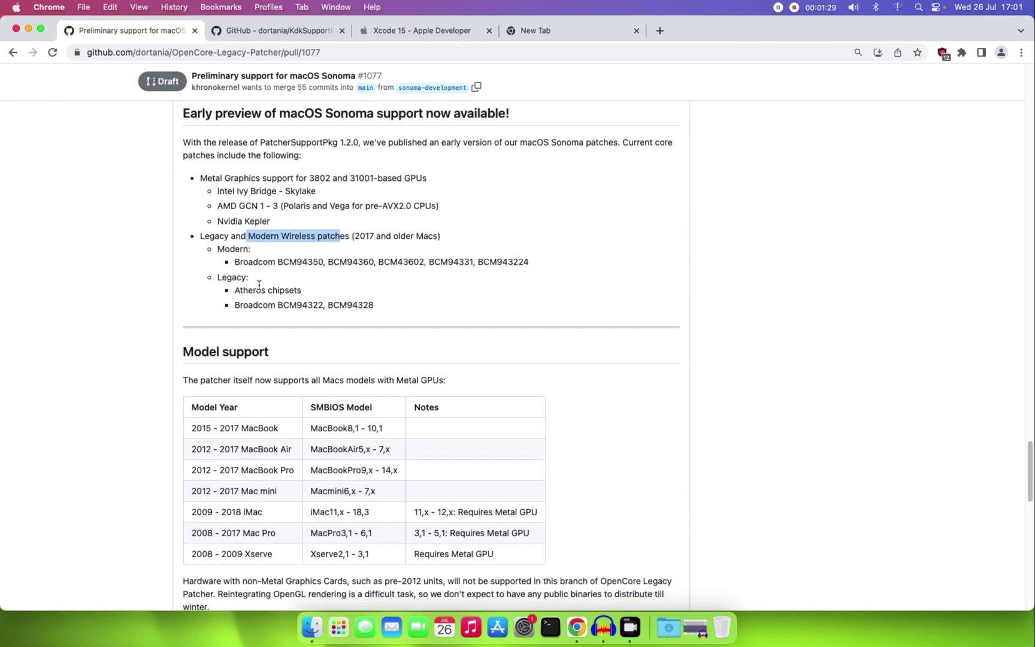
left_click_drag(234, 261, 513, 262)
left_click_drag(306, 290, 256, 290)
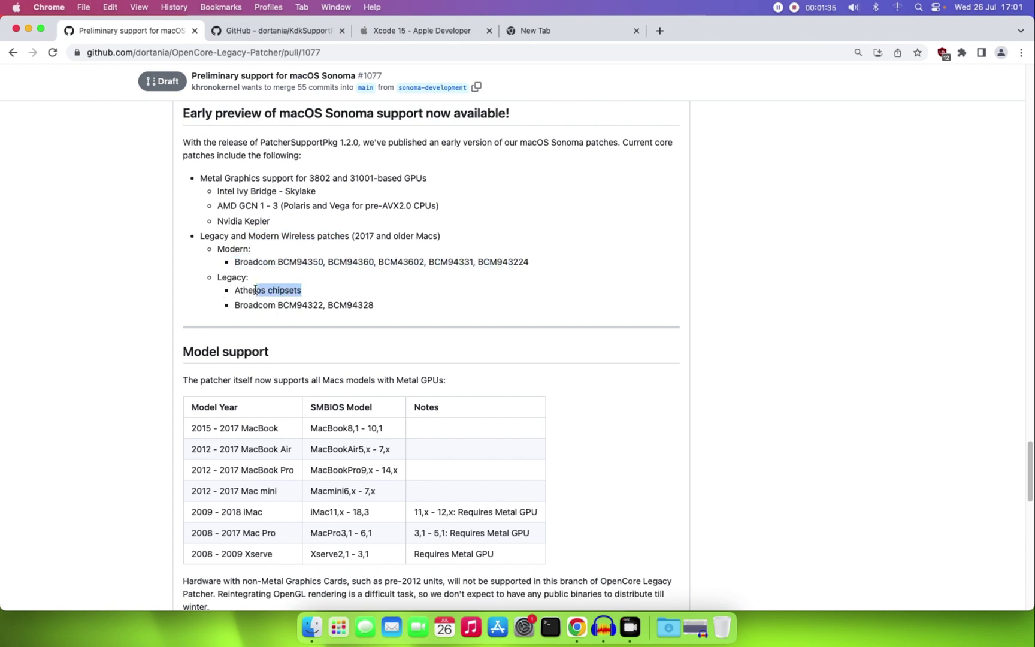
Step: Examine the Model support section and its table of Mac model years and SMBIOS models
scroll(386, 330, "down", 3)
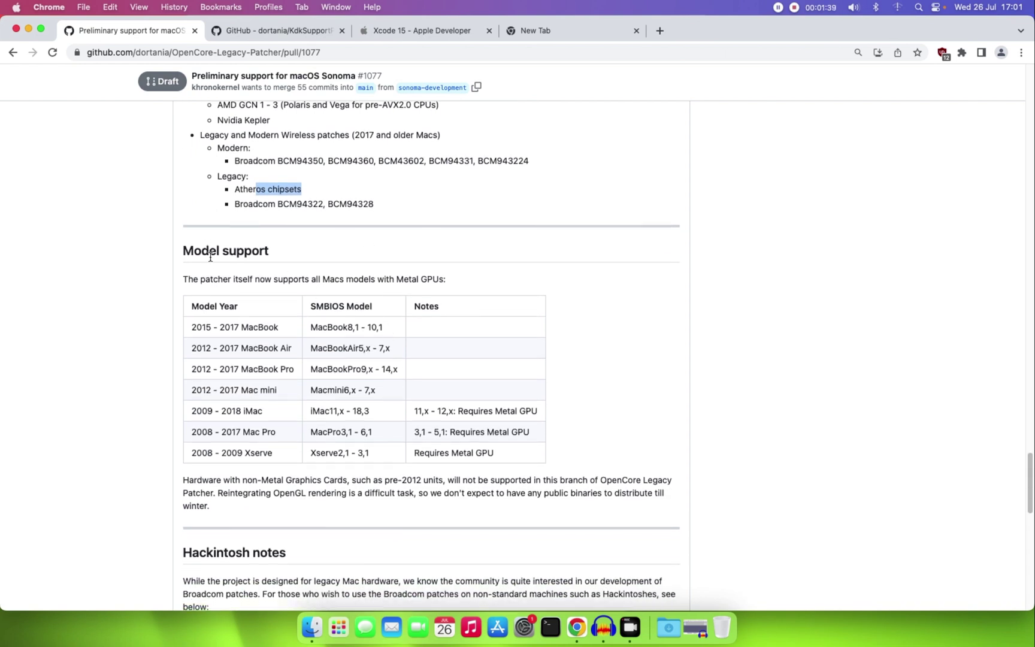
left_click_drag(292, 257, 265, 280)
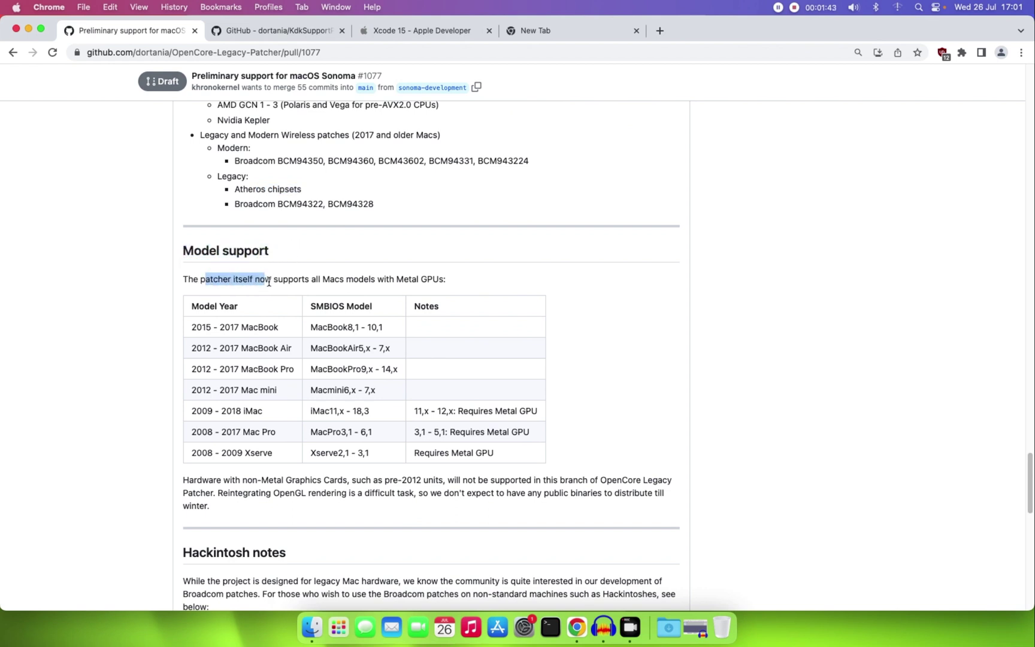
scroll(246, 311, "down", 5)
left_click_drag(193, 175, 207, 174)
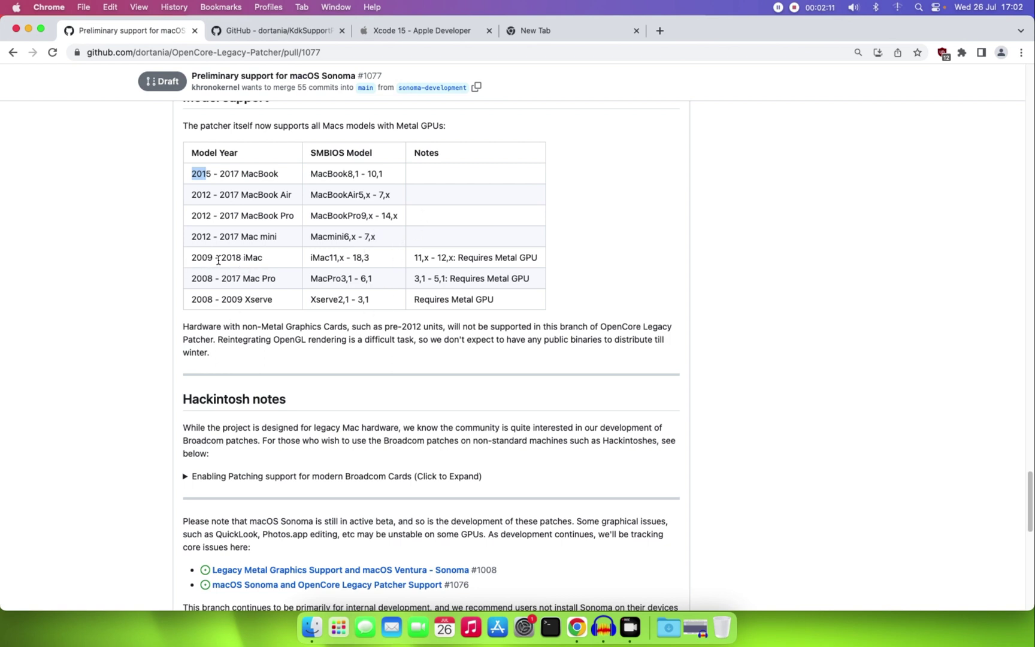
Step: Locate the nightly OpenCore-Patcher.app (Sonoma Development) download link below the Hackintosh notes and highlight it
scroll(307, 372, "down", 3)
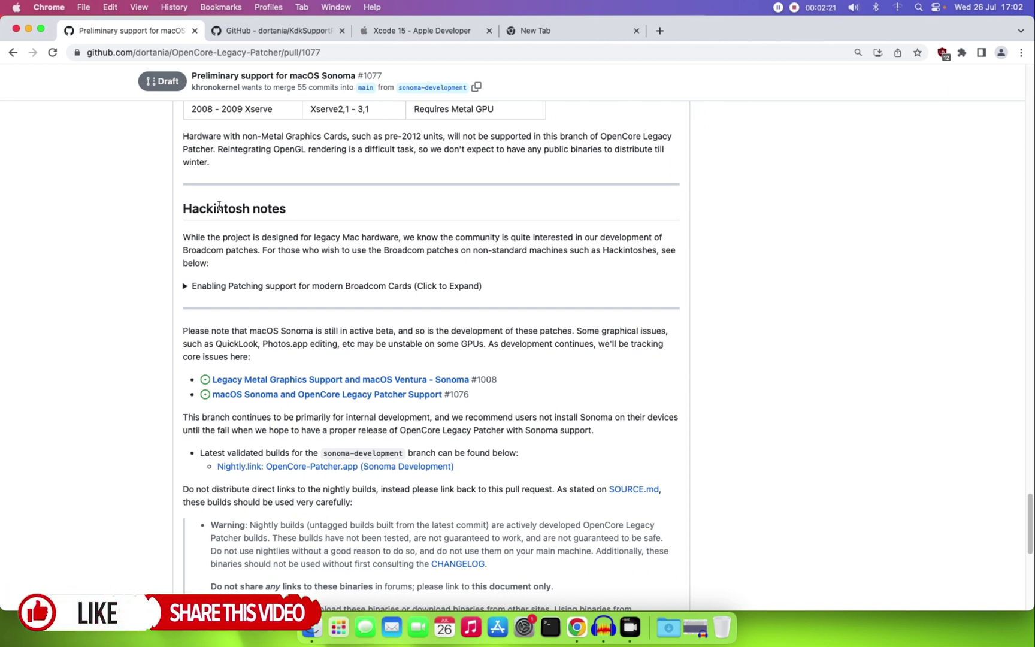
scroll(208, 398, "down", 2)
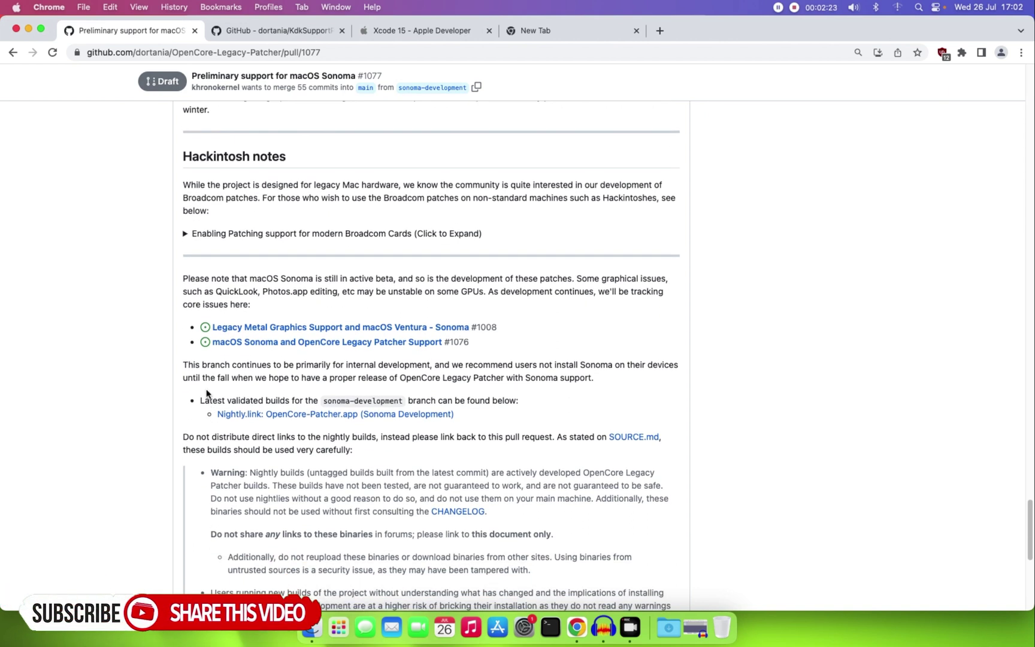
left_click_drag(455, 415, 213, 415)
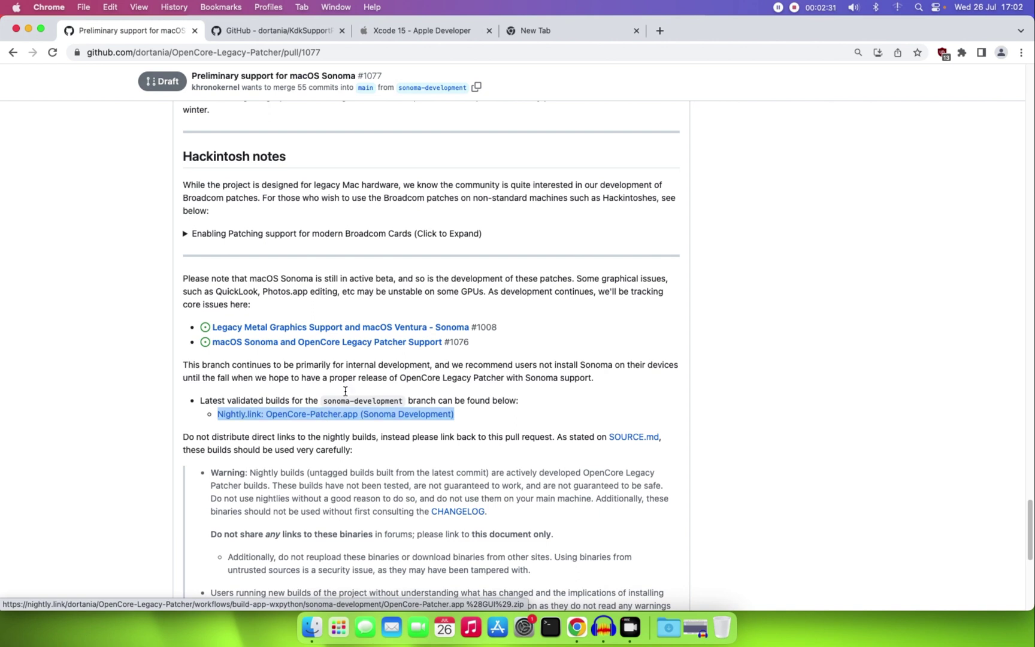
Step: Expand the Hackintosh notes on patching support for modern Broadcom cards and check the Mac's current Wi-Fi status
scroll(296, 446, "up", 1)
scroll(298, 442, "up", 1)
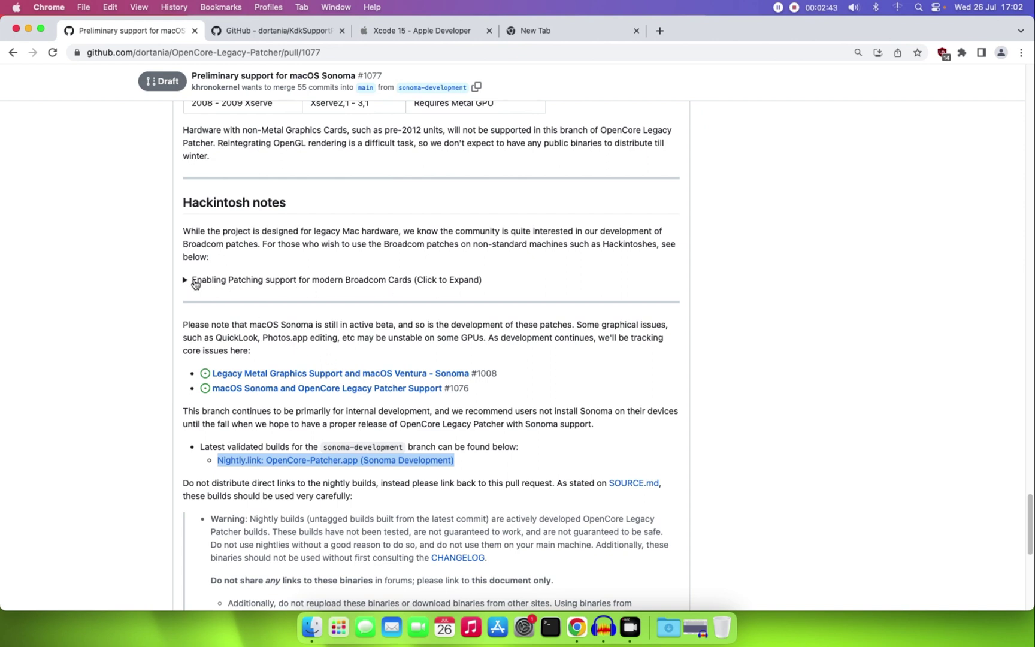
left_click(276, 282)
scroll(240, 287, "down", 1)
scroll(239, 285, "down", 3)
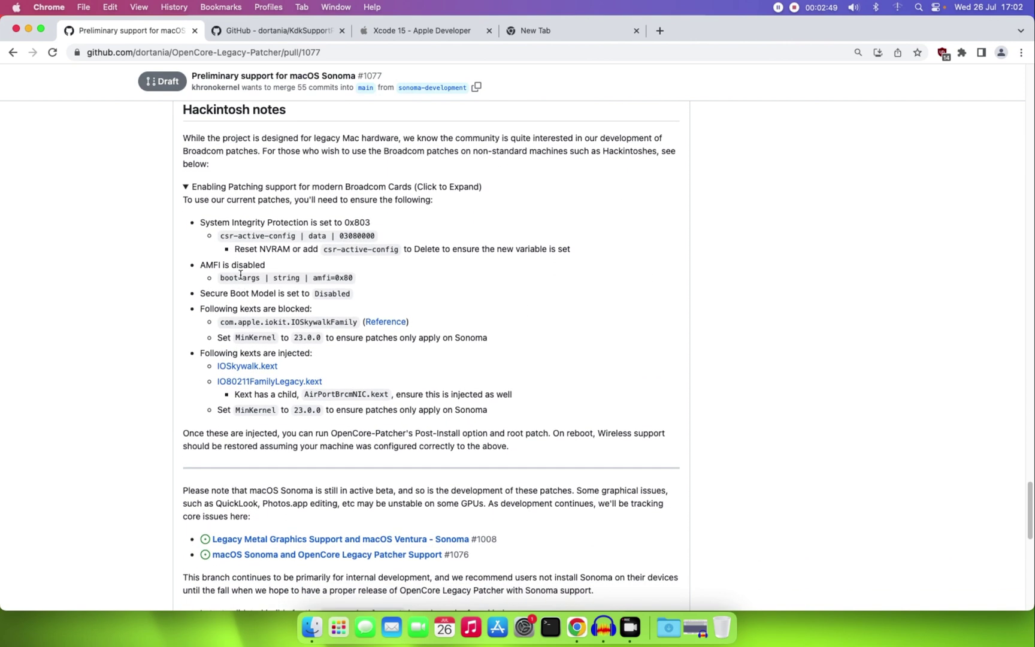
left_click(897, 7)
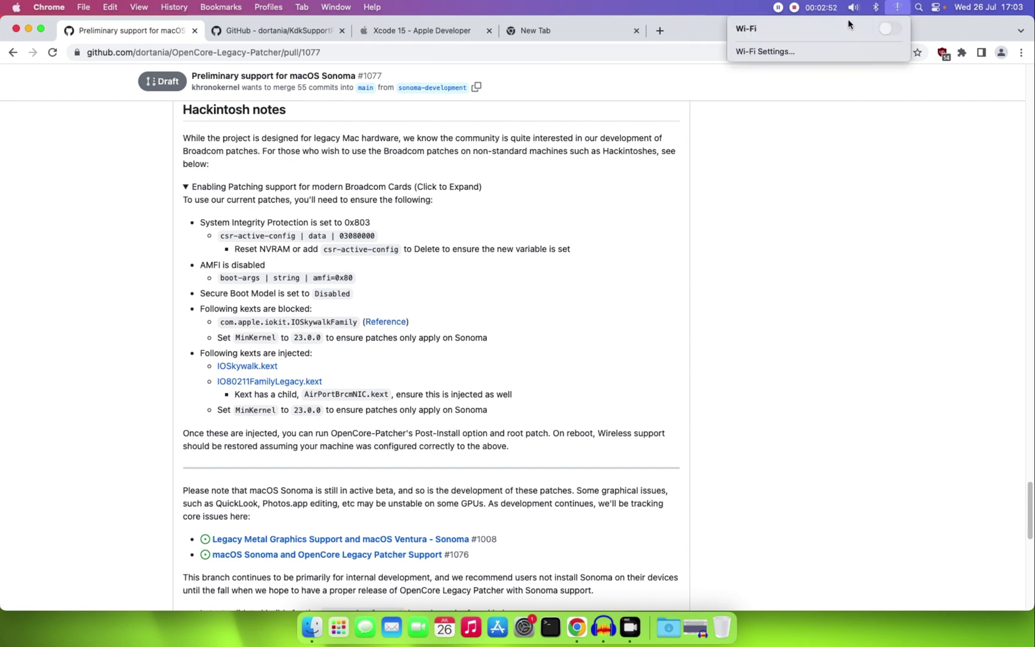
left_click(897, 8)
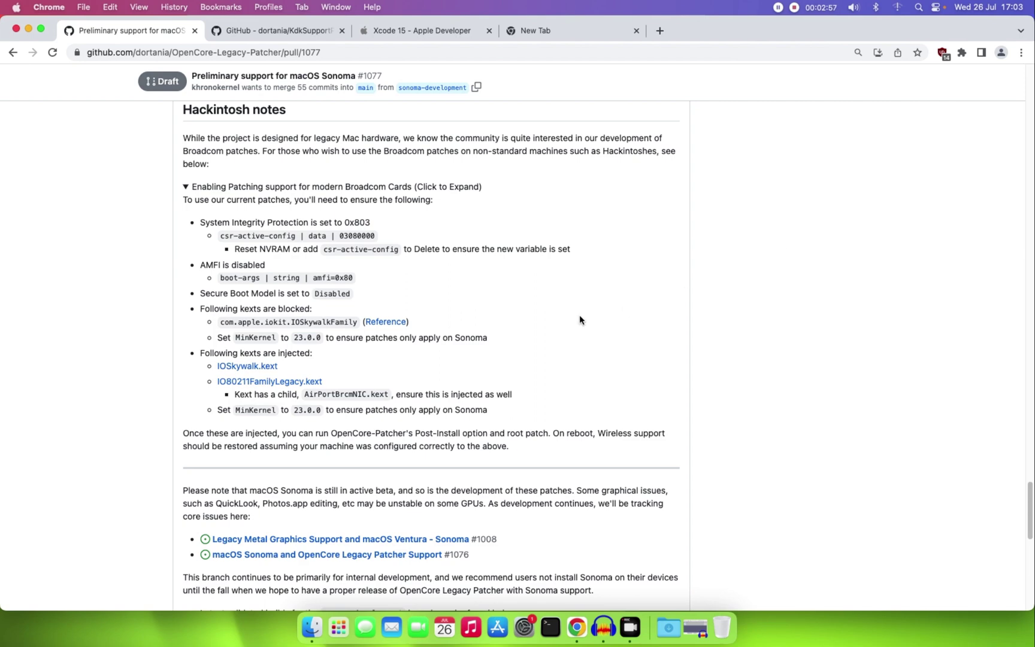
Step: Recheck the modern Broadcom chipsets in the wireless patches list against the model support table
scroll(515, 347, "up", 10)
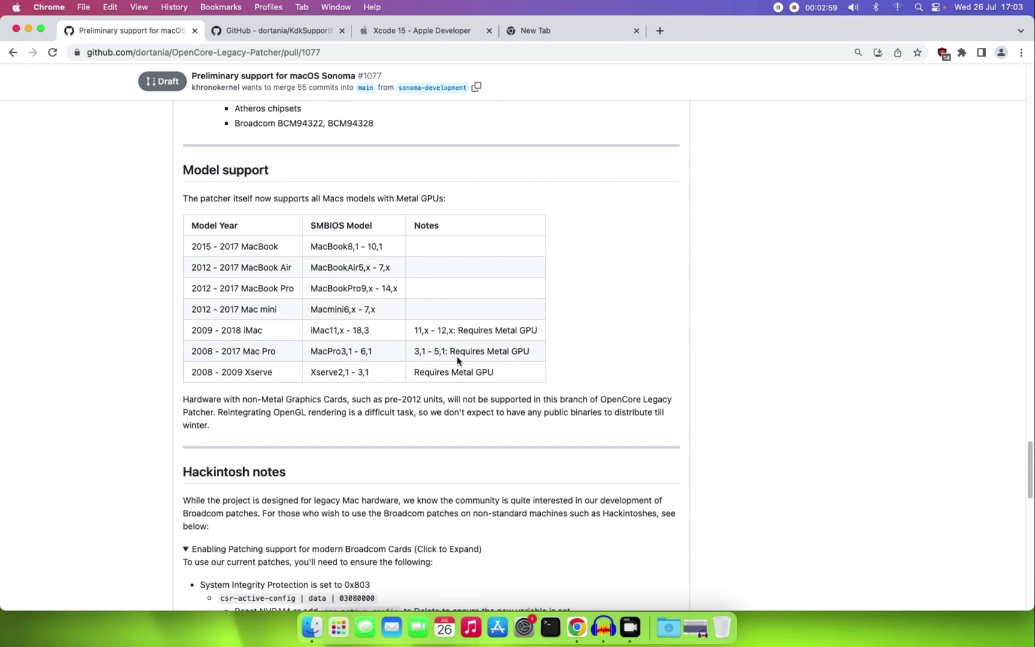
scroll(360, 279, "up", 3)
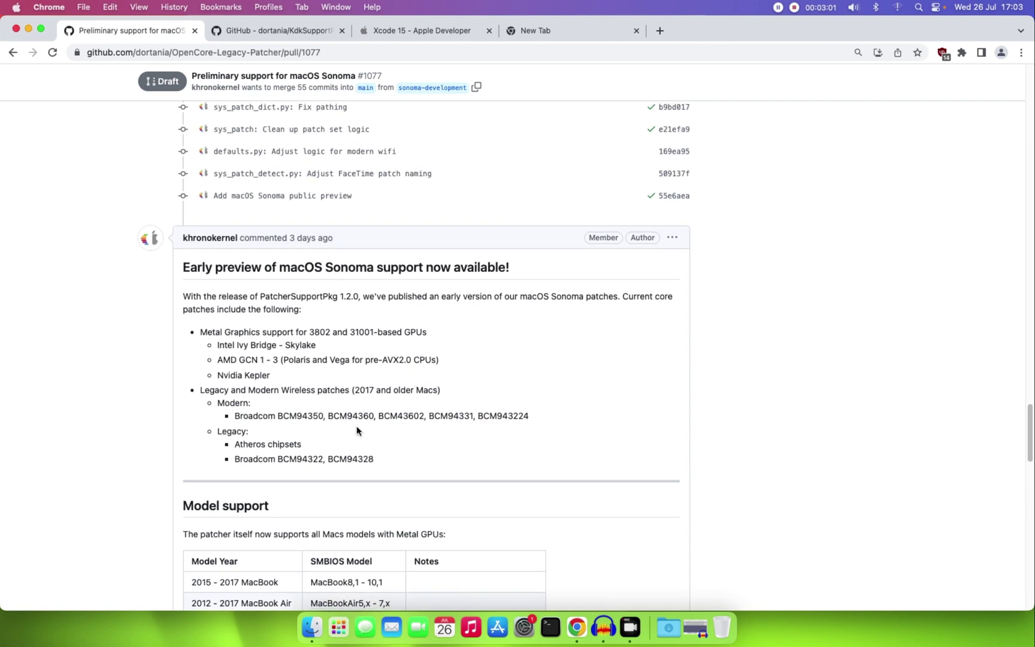
mouse_move(346, 415)
left_mouse_down()
mouse_move(375, 415)
mouse_move(330, 416)
left_mouse_up()
left_click(273, 424)
left_click_drag(218, 403, 229, 400)
scroll(253, 469, "down", 5)
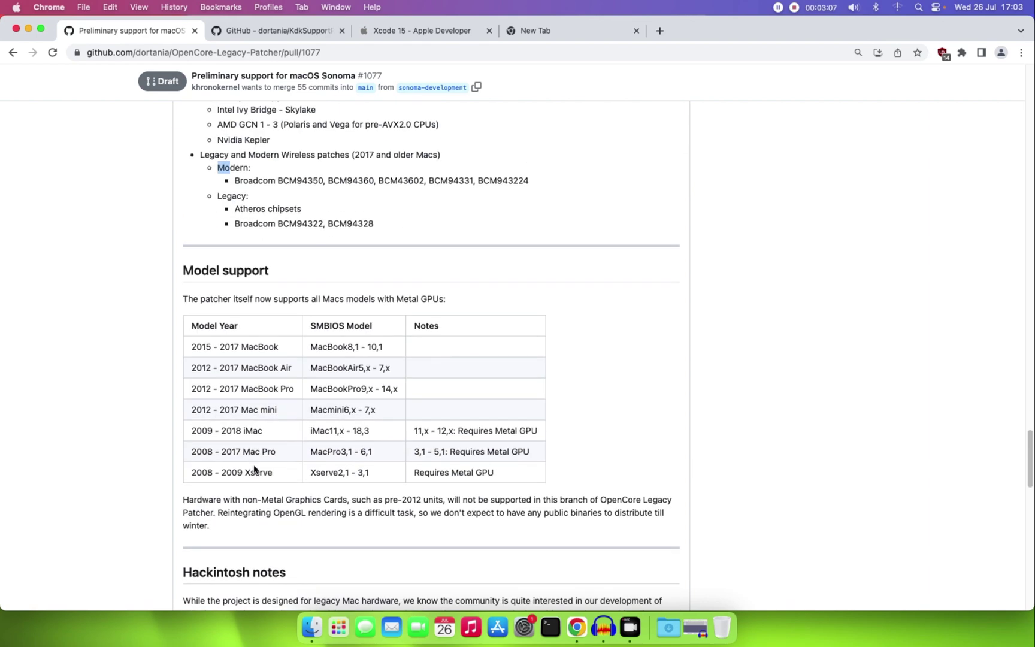
scroll(127, 239, "up", 10)
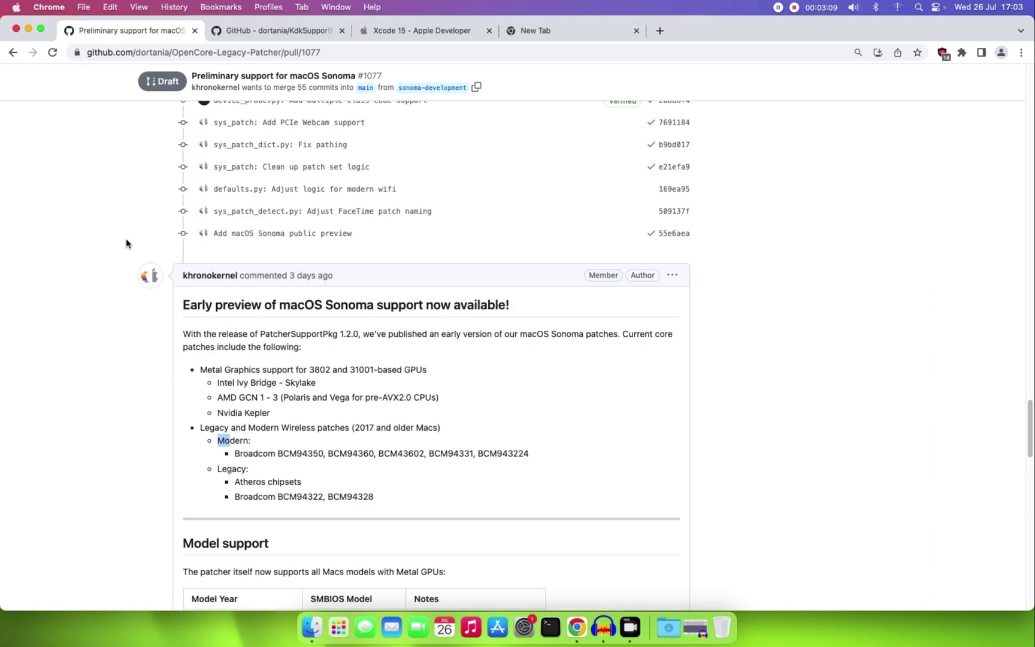
Step: Open the latest Kernel Debug Kit 14.0 release page in the dortania KdkSupportPkg repository
left_click(273, 32)
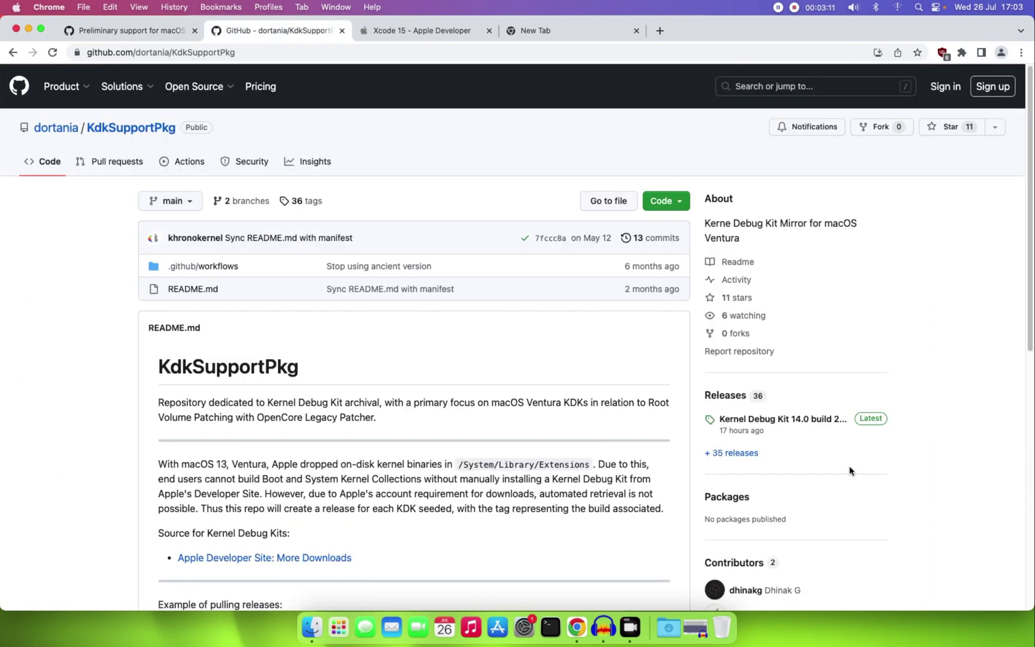
mouse_move(194, 87)
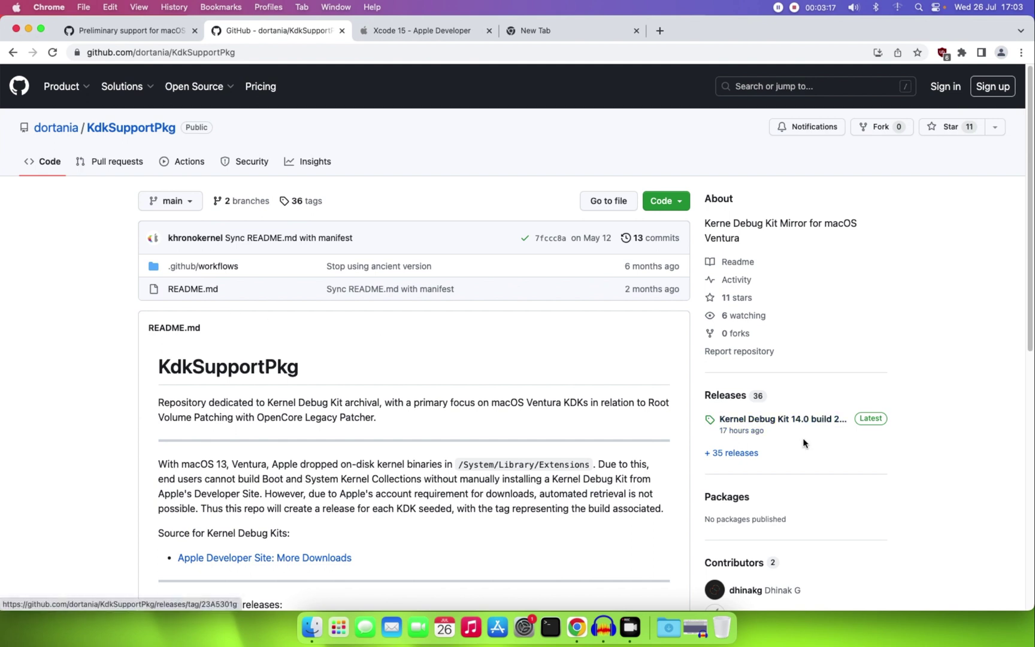
left_click(772, 424)
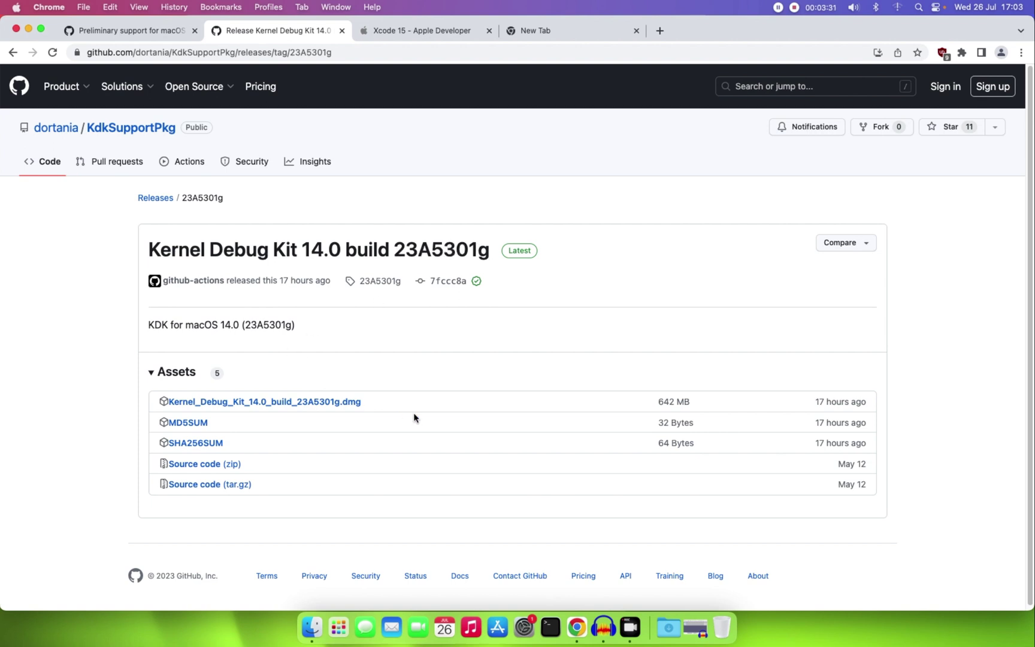
Step: Highlight the Kernel_Debug_Kit_14.0_build_23A5301g.dmg asset and look through the Xcode 15 page on Apple Developer
left_click_drag(397, 405, 167, 406)
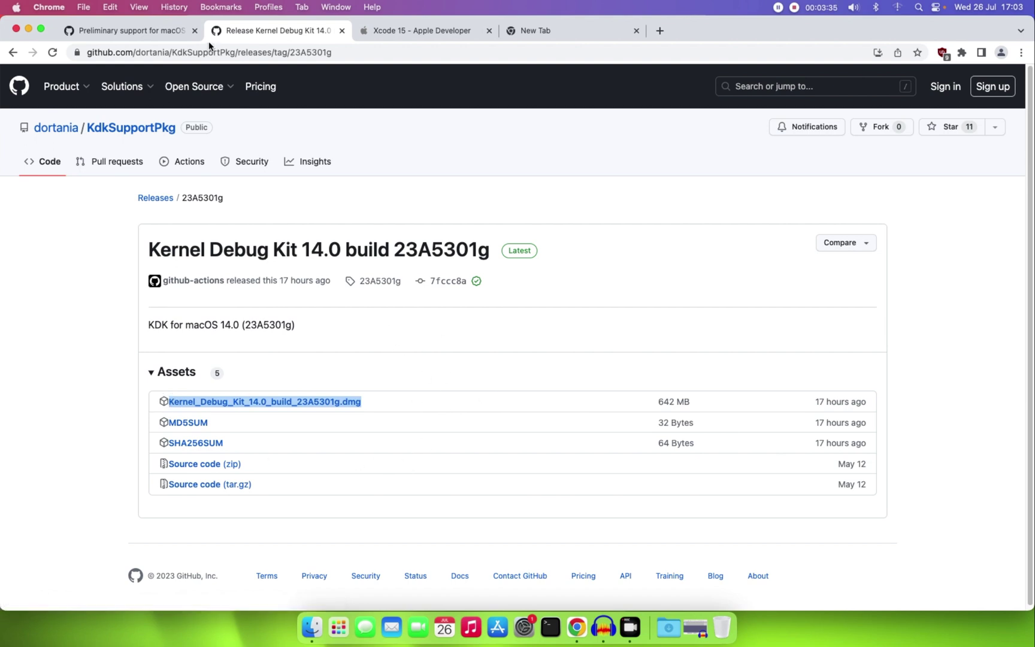
left_click(383, 30)
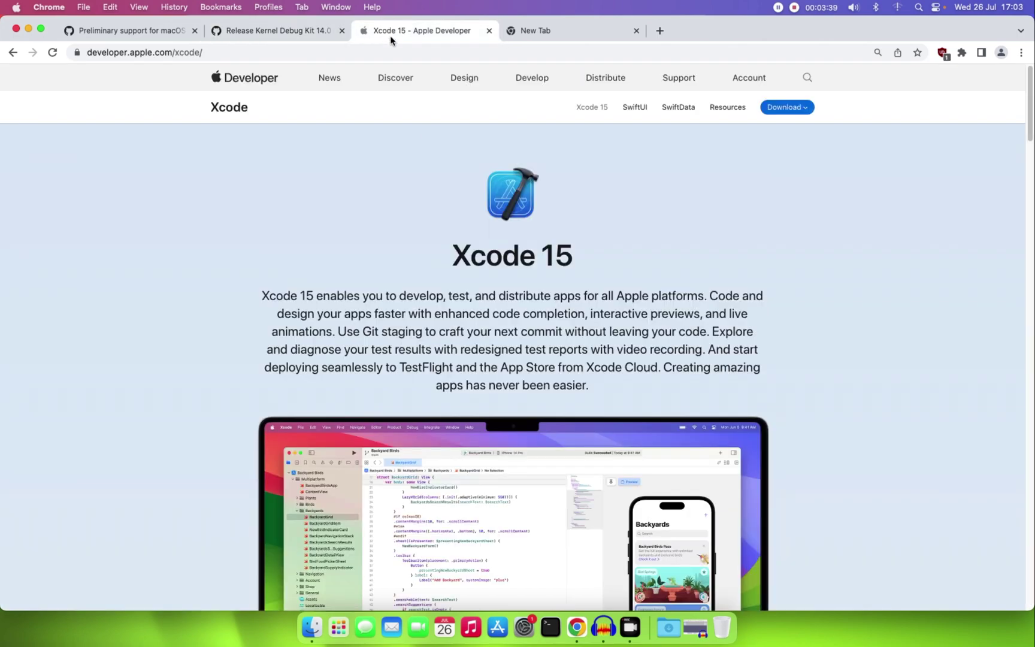
left_click_drag(573, 259, 450, 267)
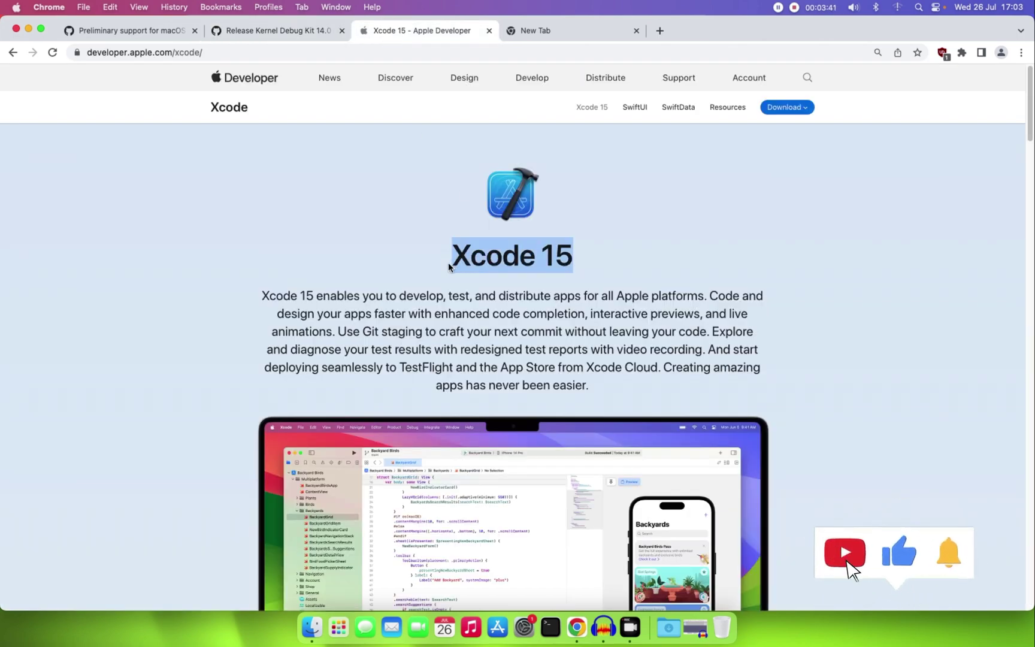
scroll(449, 264, "down", 20)
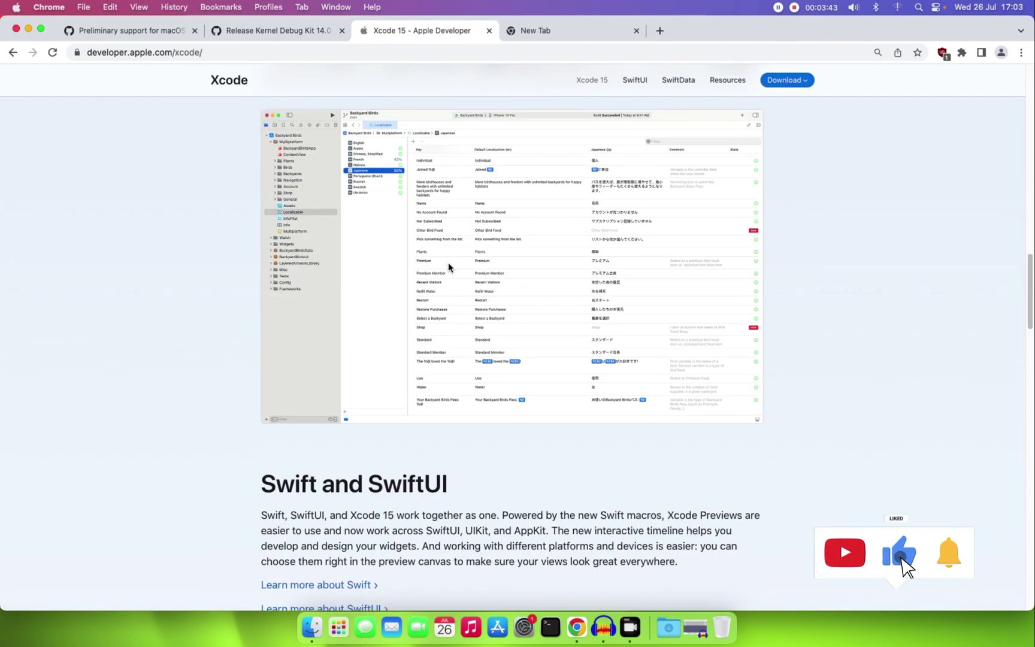
scroll(448, 262, "down", 20)
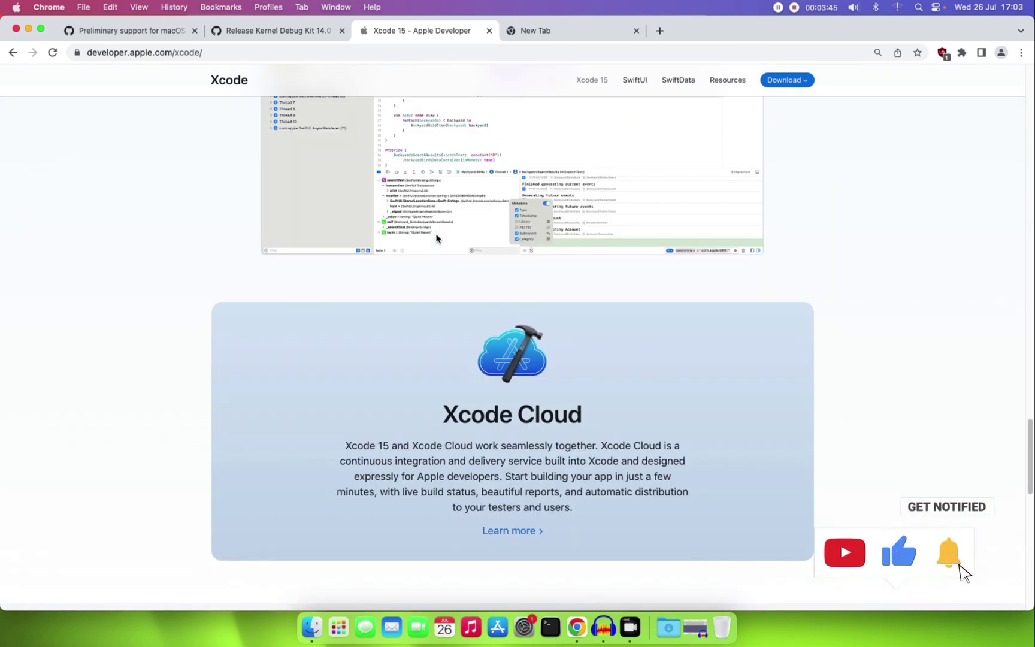
Step: Return to the Sonoma pull request and bring up the Hackintosh notes on enabling patching for modern Broadcom cards
left_click(296, 29)
left_click(132, 34)
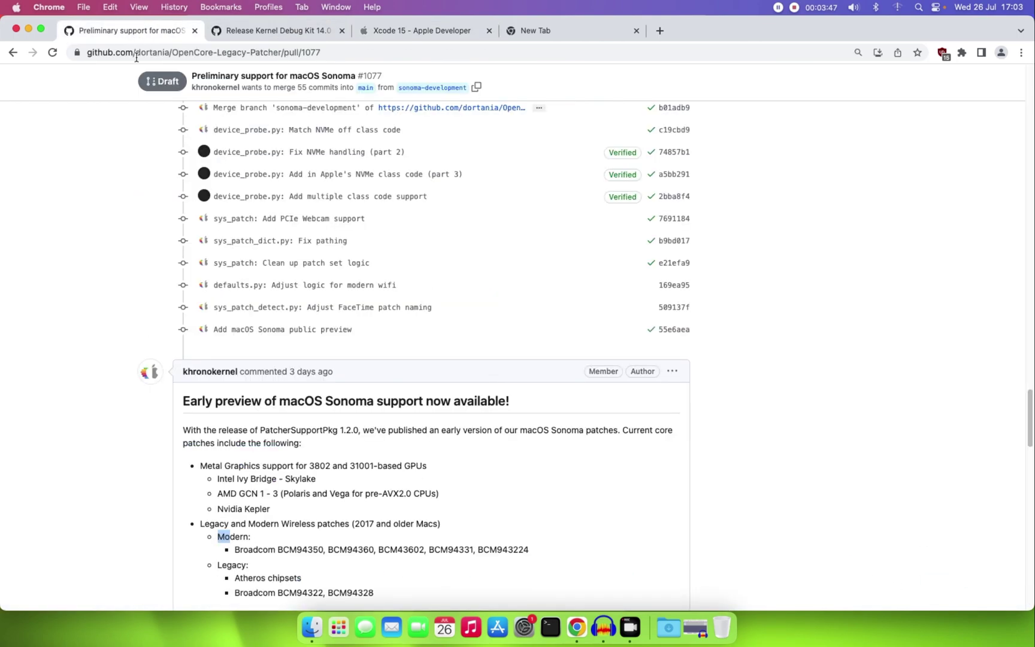
scroll(243, 407, "down", 20)
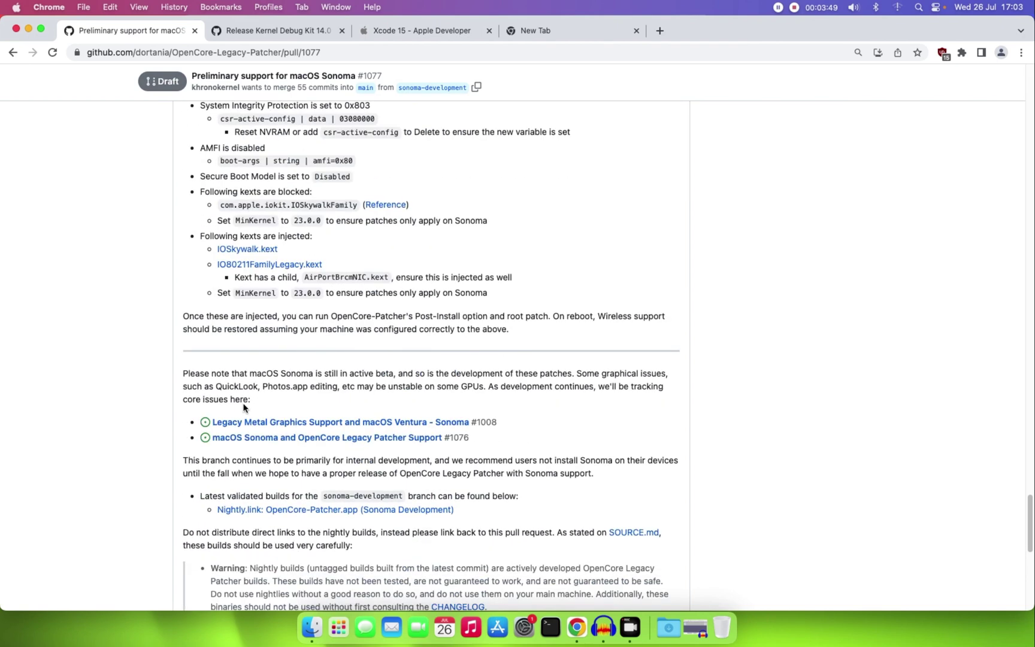
scroll(243, 408, "up", 5)
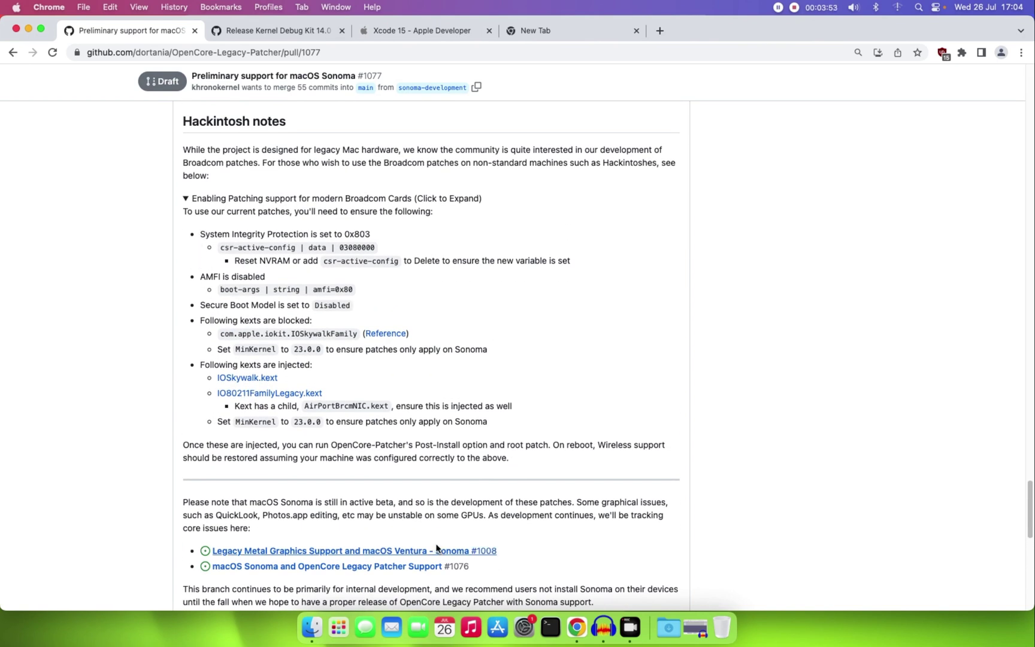
Step: Switch to OpenCore Configurator and mount the EFI partition of the 1TB SSD (disk0s1), authorising with the account password
left_click(338, 628)
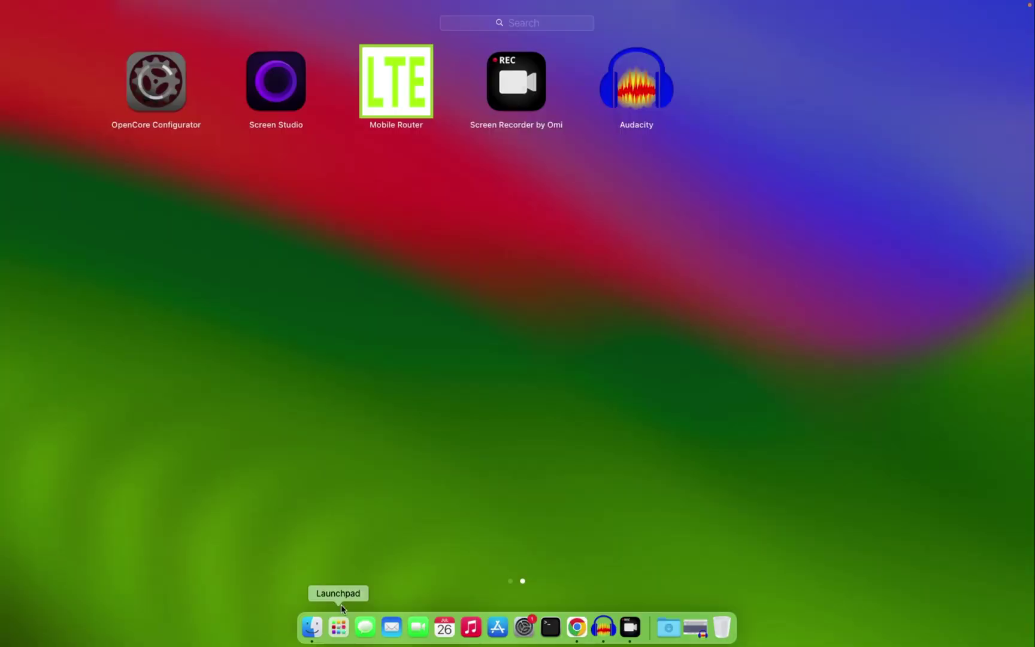
left_click(154, 130)
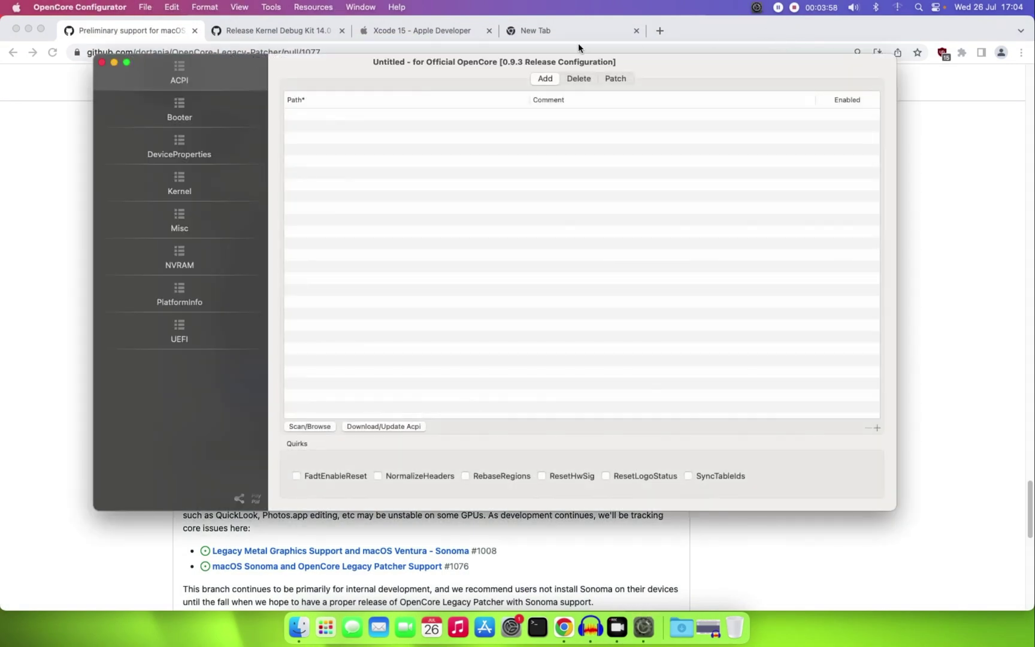
left_click_drag(519, 65, 432, 70)
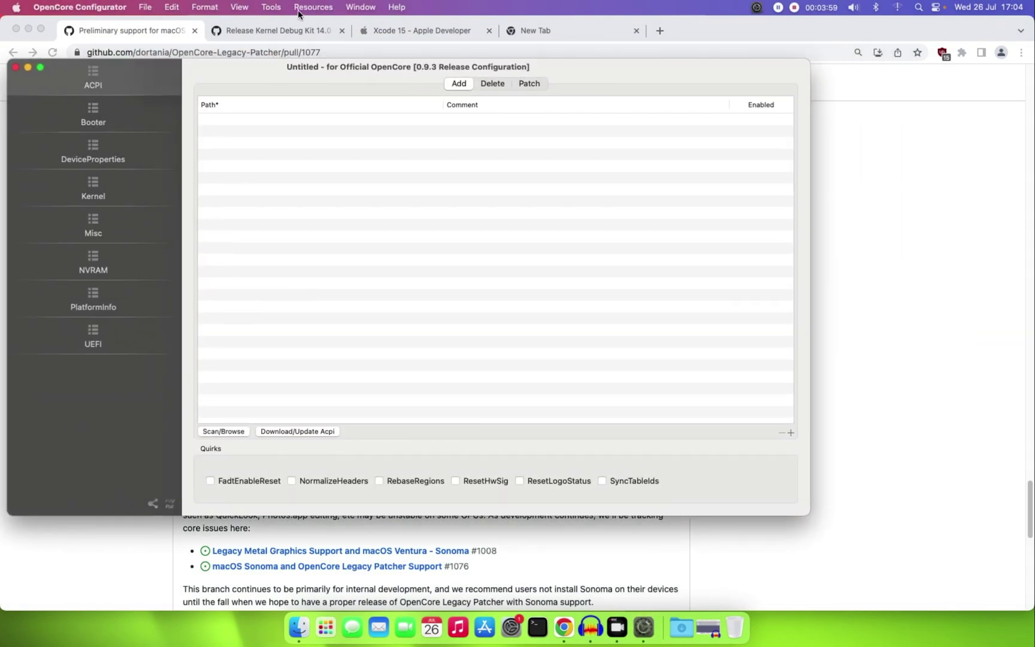
left_click(270, 6)
left_click(275, 25)
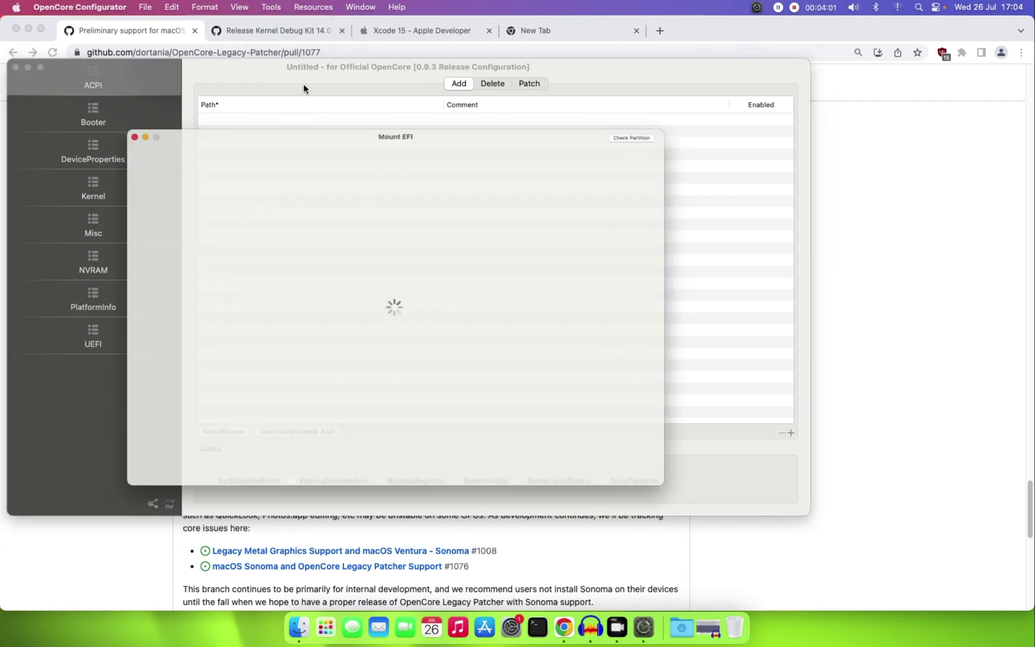
left_click(640, 388)
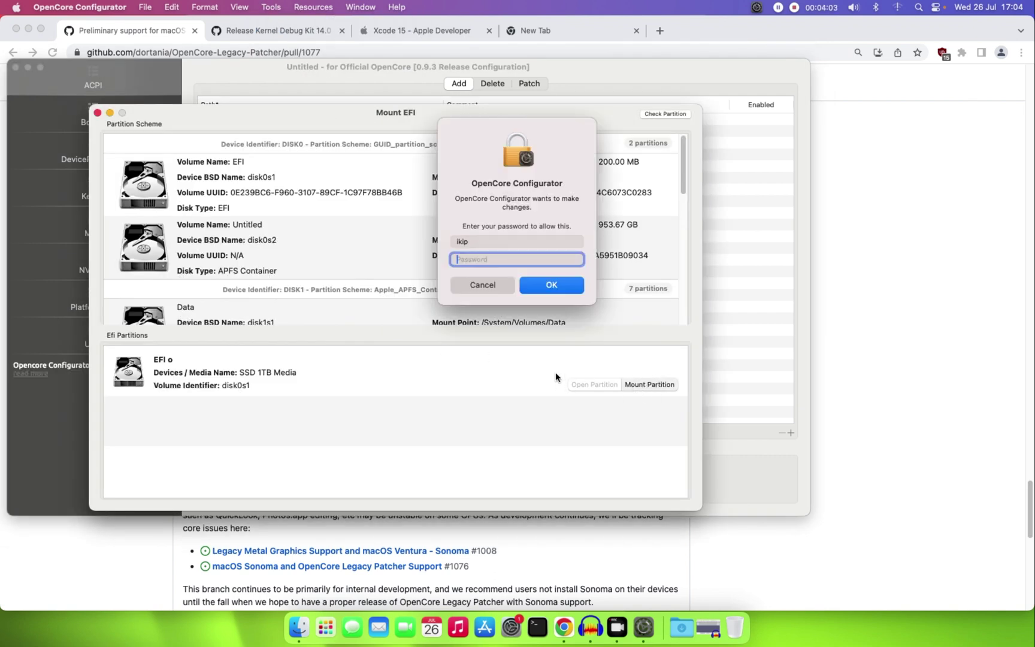
type("•••")
key("Return")
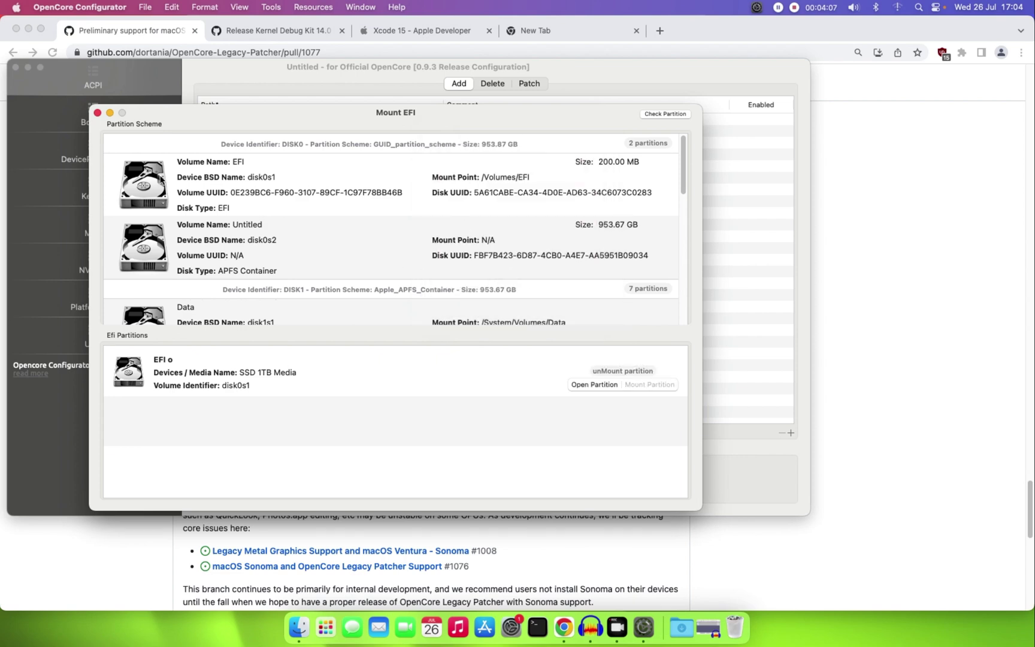
Step: Open config.plist from the mounted partition's EFI/OC folder in OpenCore Configurator and close the untitled configuration and Mount EFI windows
left_click(601, 390)
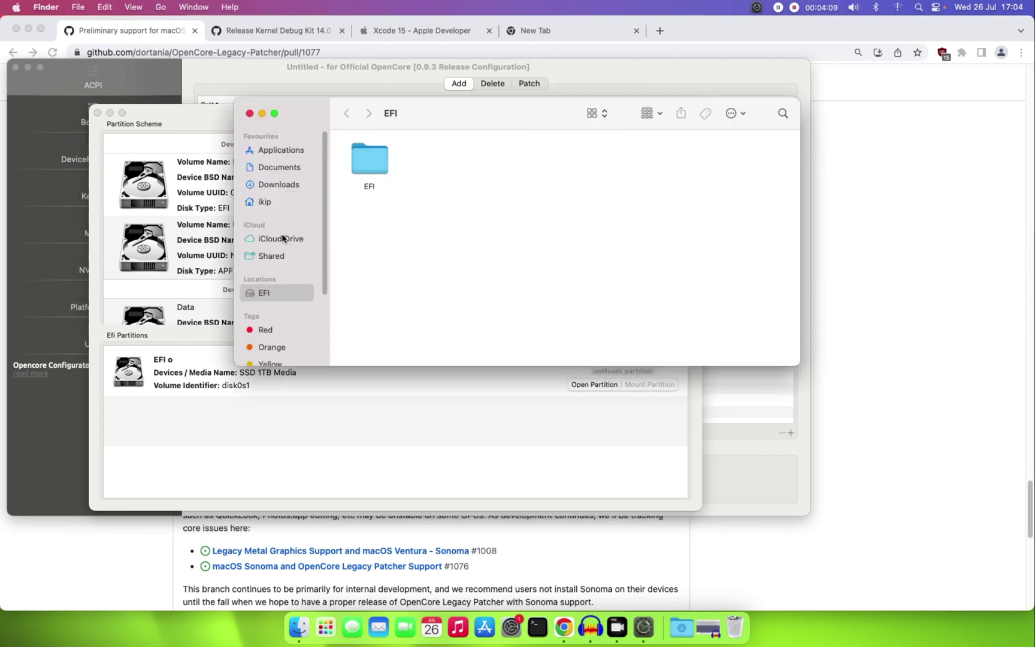
left_click(13, 67)
double_click(362, 149)
left_click(425, 157)
double_click(425, 157)
right_click(437, 154)
mouse_move(545, 176)
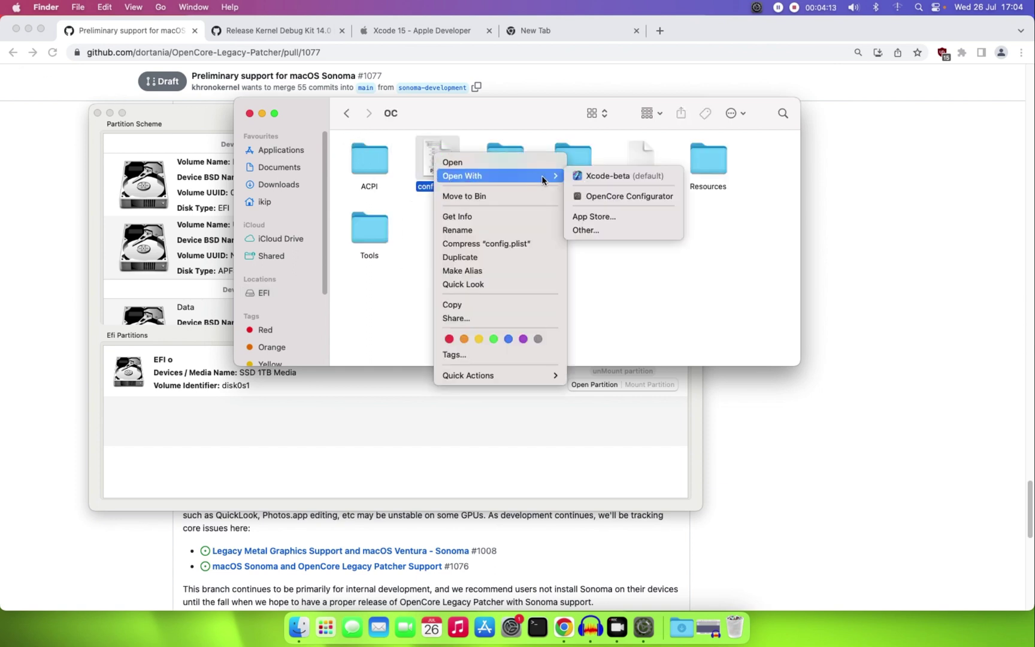
left_click(606, 196)
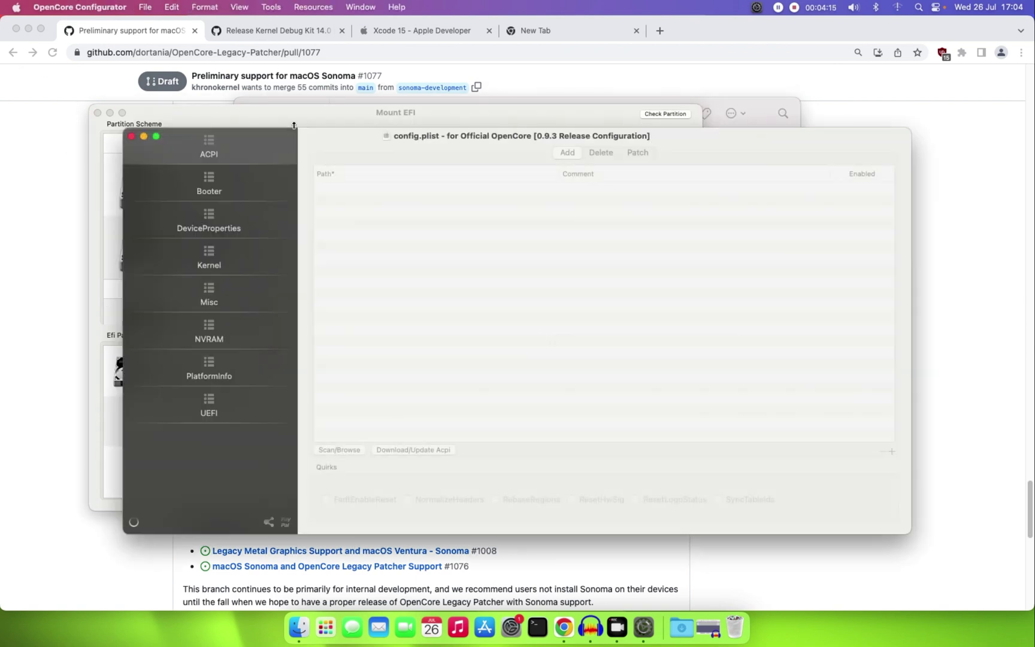
left_click(97, 113)
left_click(457, 139)
left_click_drag(458, 139, 520, 125)
Step: Check the csr-active-config entry under NVRAM UUID 7C436110 against the System Integrity Protection value in the Hackintosh notes
left_click(84, 348)
left_click(67, 331)
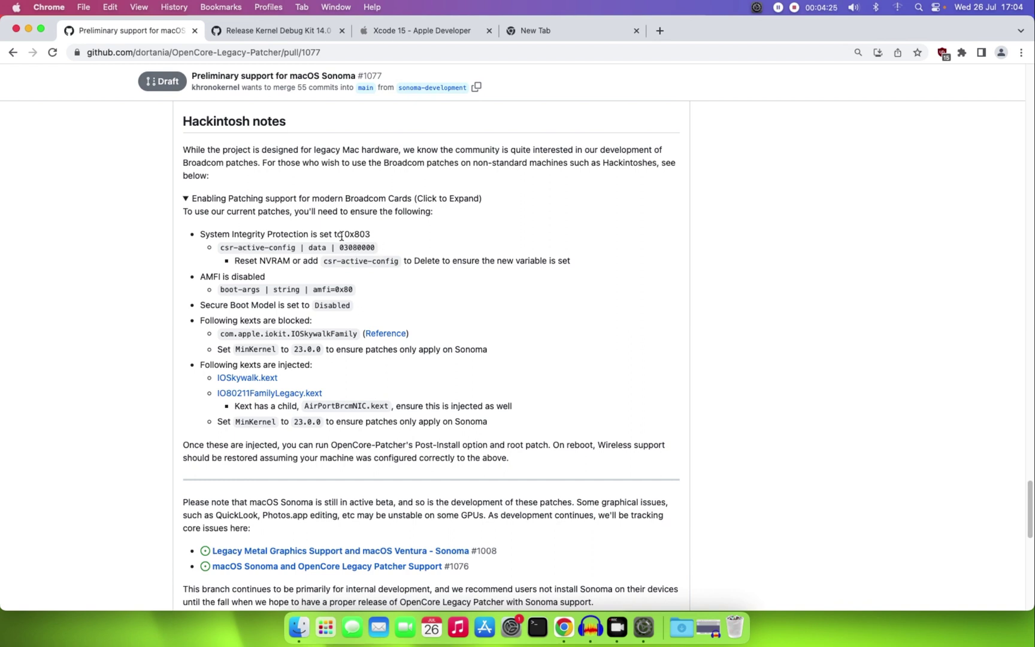
left_click_drag(220, 248, 371, 247)
left_click(645, 627)
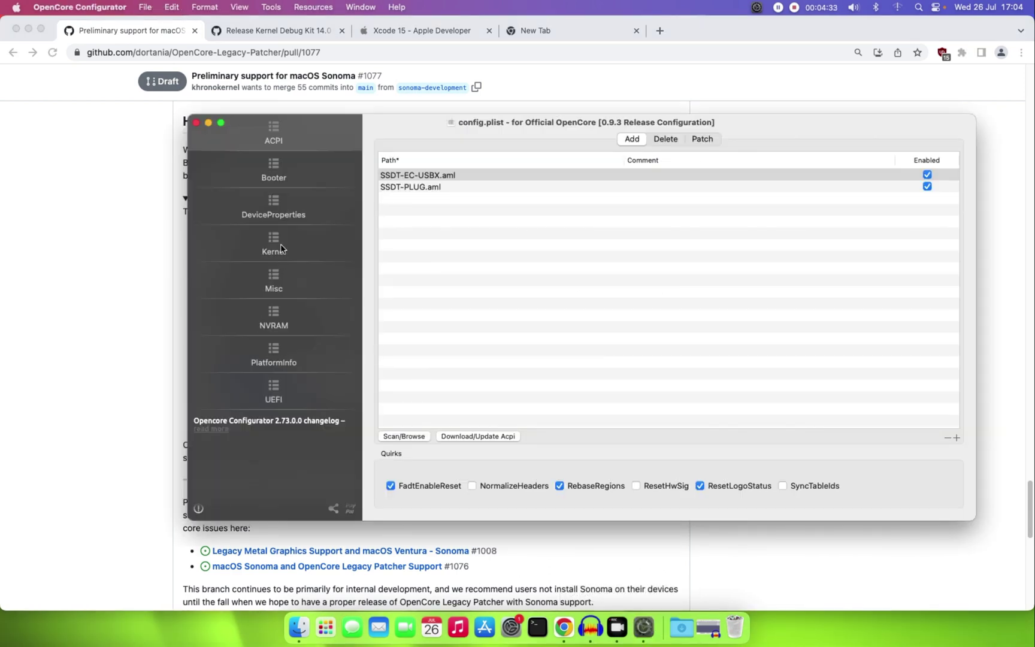
left_click_drag(487, 121, 503, 96)
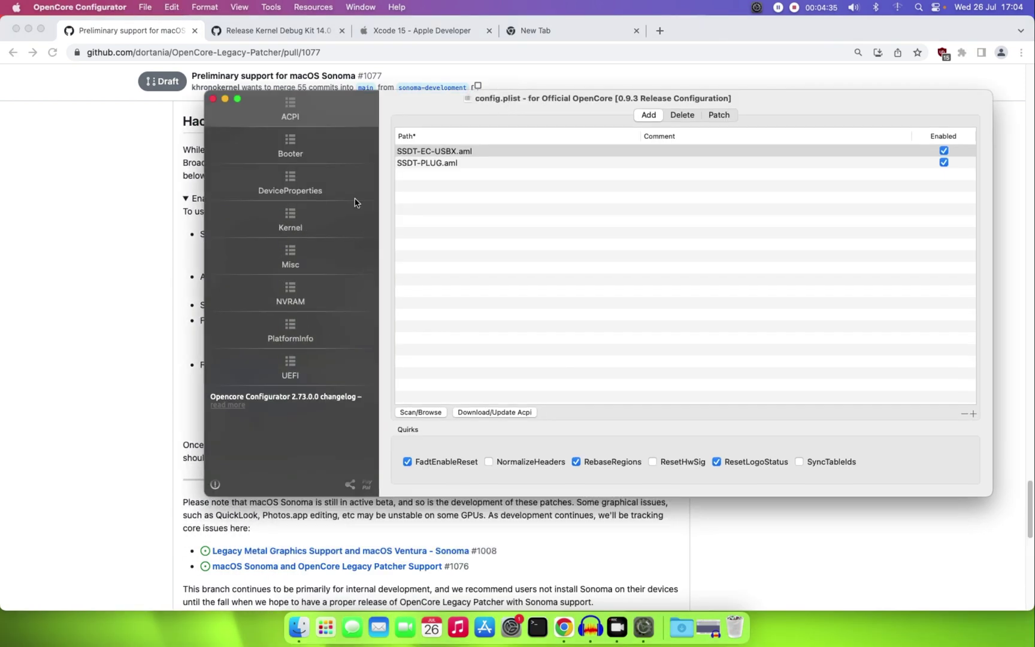
left_click(294, 299)
left_click(448, 173)
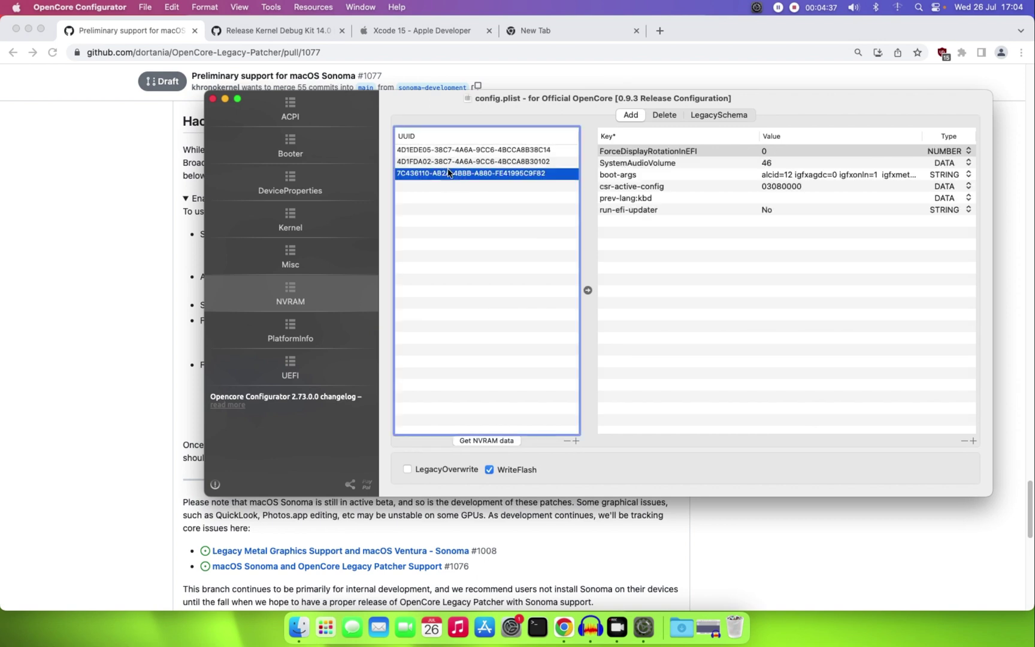
left_click(621, 186)
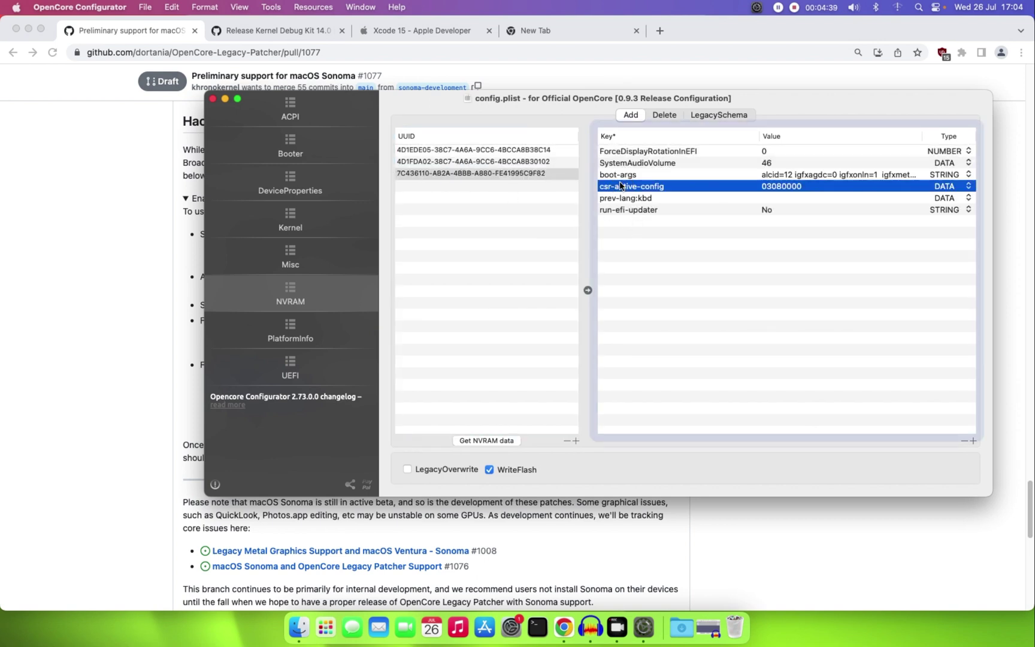
left_click(803, 187)
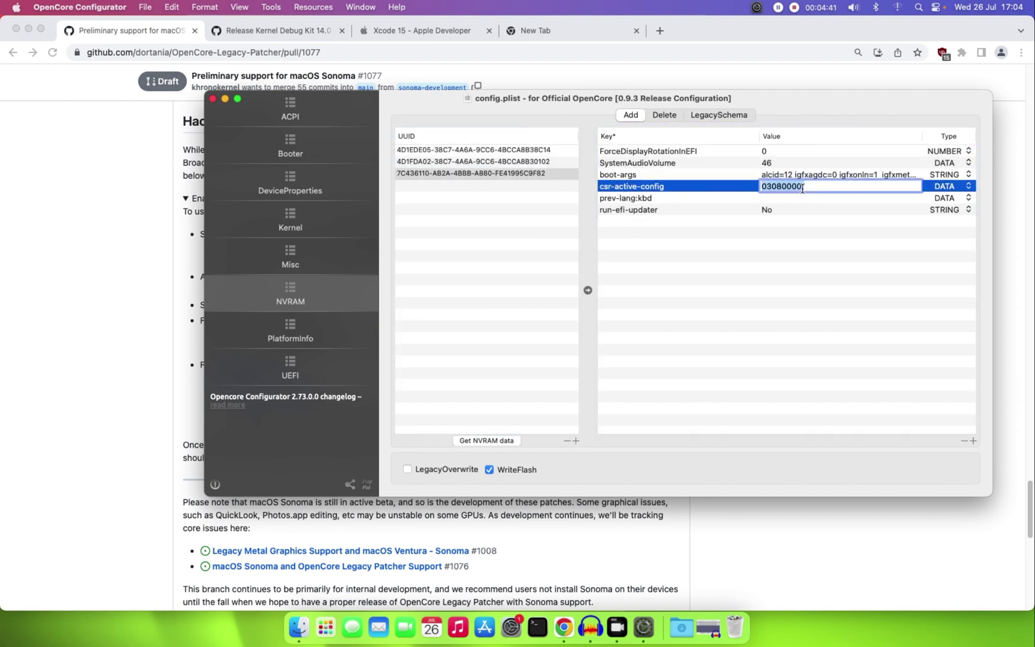
Step: Check the NVRAM boot-args string for the amfi=0x80 argument required by the Hackintosh notes
left_click(135, 295)
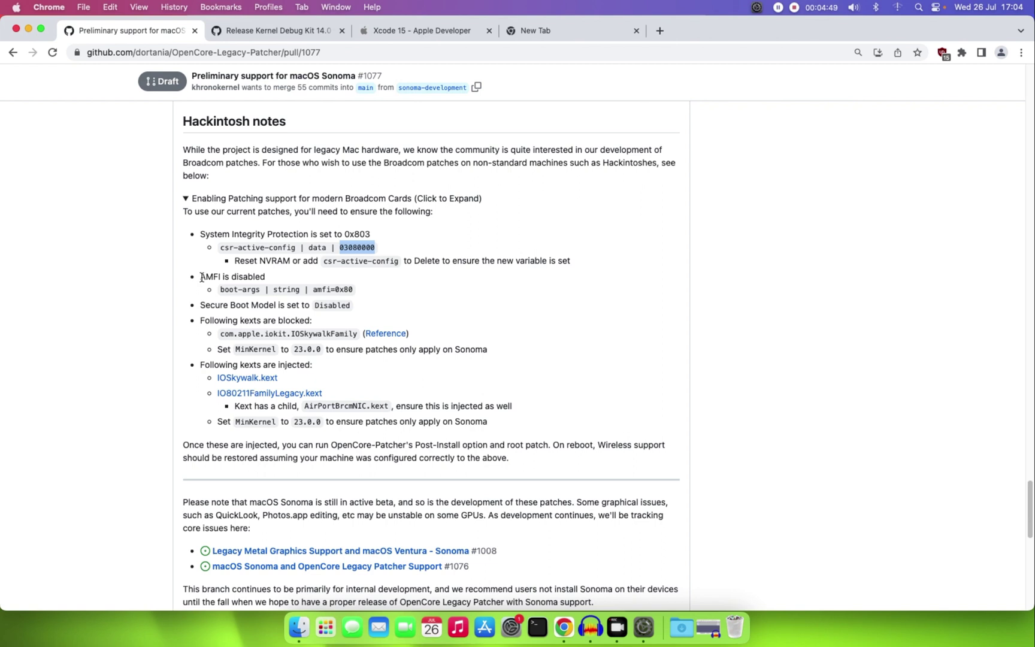
left_click_drag(313, 290, 358, 293)
left_click(644, 628)
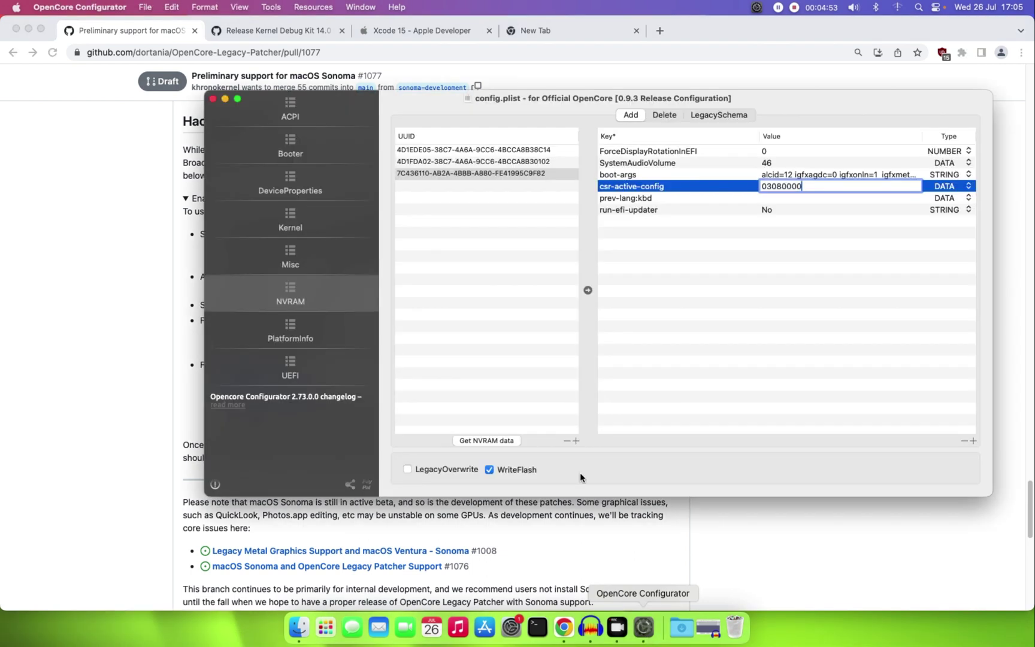
left_click(810, 177)
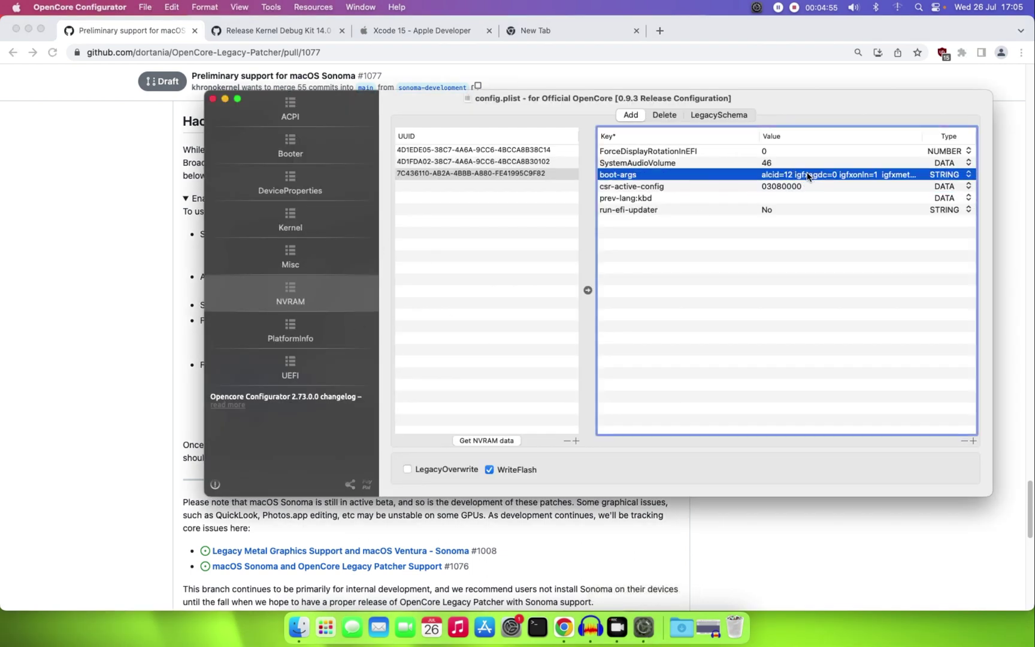
left_click_drag(791, 98, 654, 96)
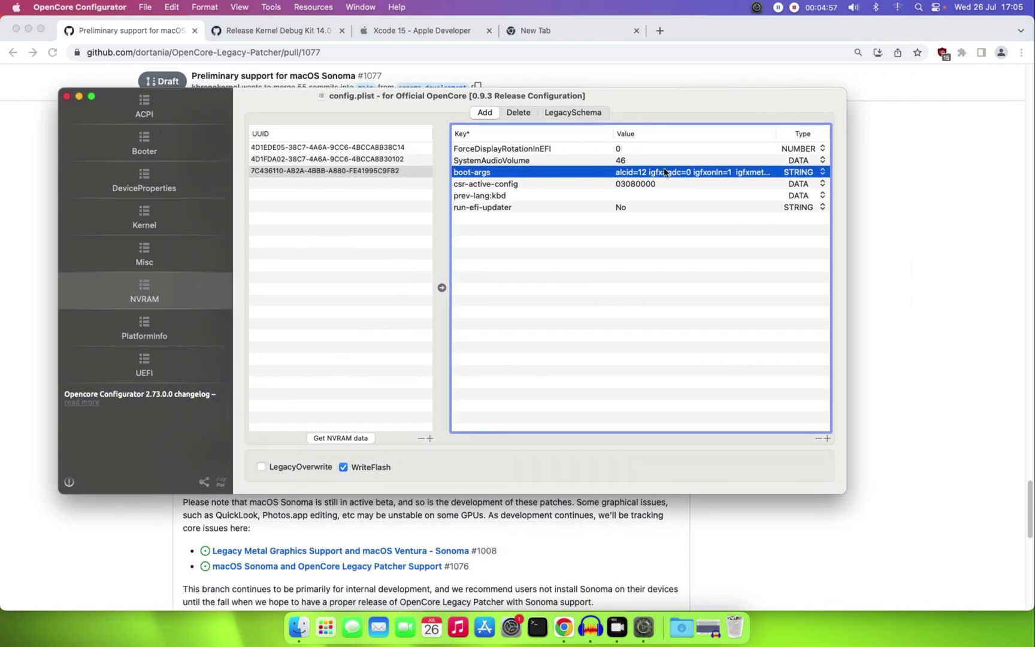
left_click(665, 175)
left_click_drag(637, 174, 819, 175)
left_click(729, 174)
left_click_drag(732, 173, 779, 174)
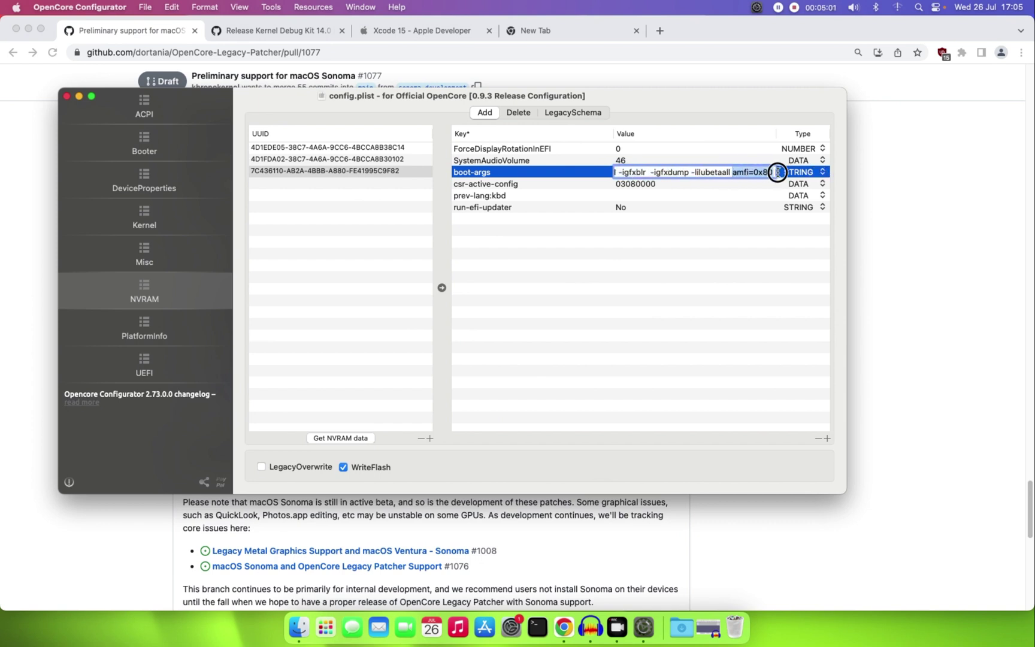
left_click(584, 179)
Step: Highlight the Secure Boot Model requirement in the Hackintosh notes and check the SecureBootModel option in the Misc security settings
left_click(173, 30)
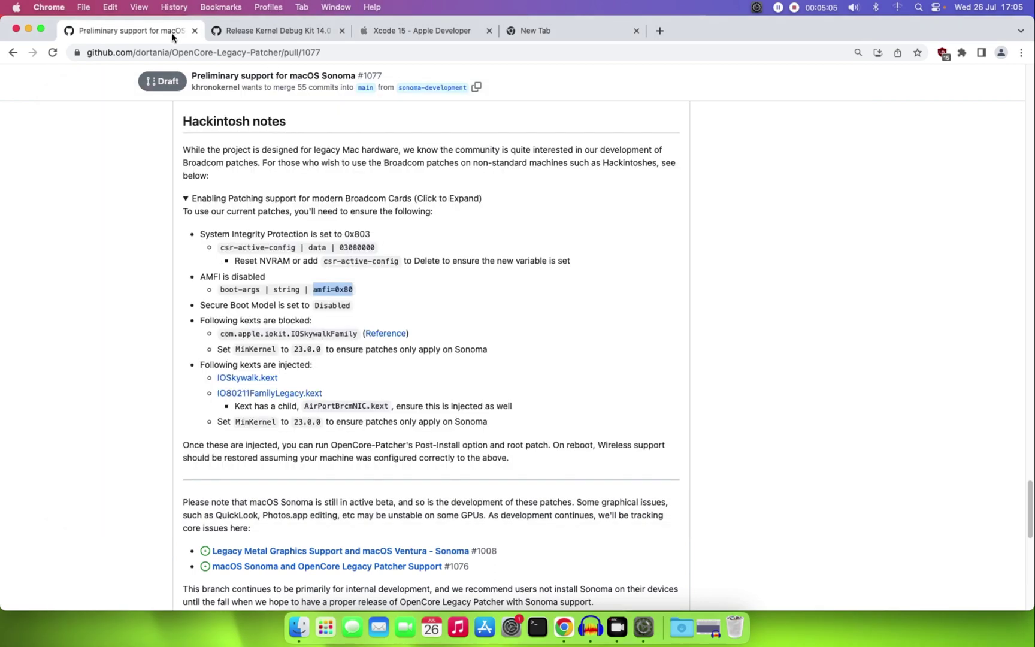
scroll(230, 309, "down", 2)
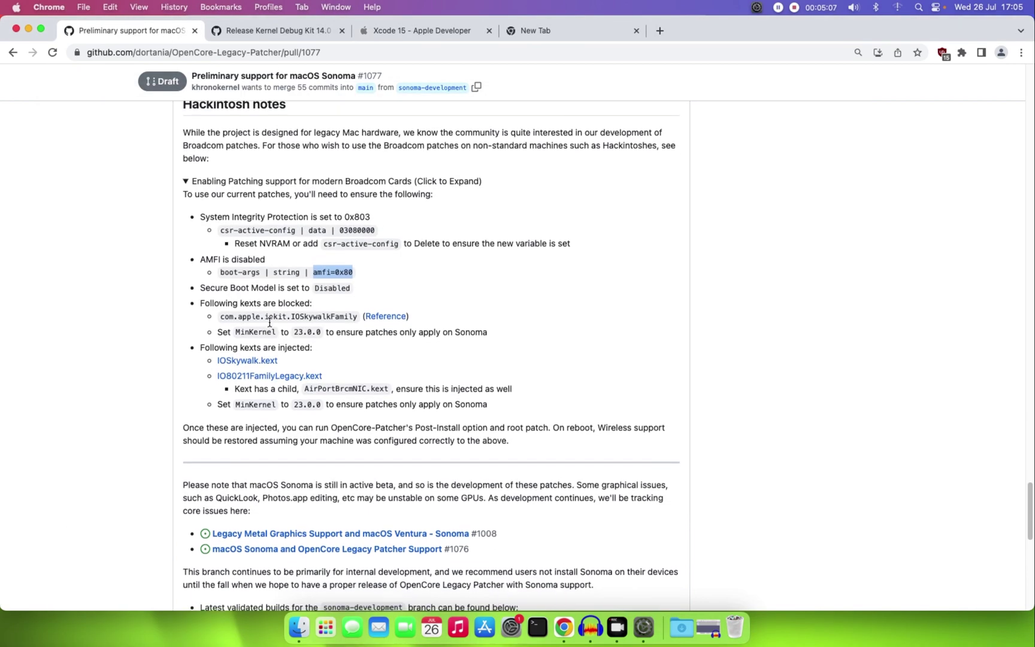
left_click_drag(201, 249, 291, 252)
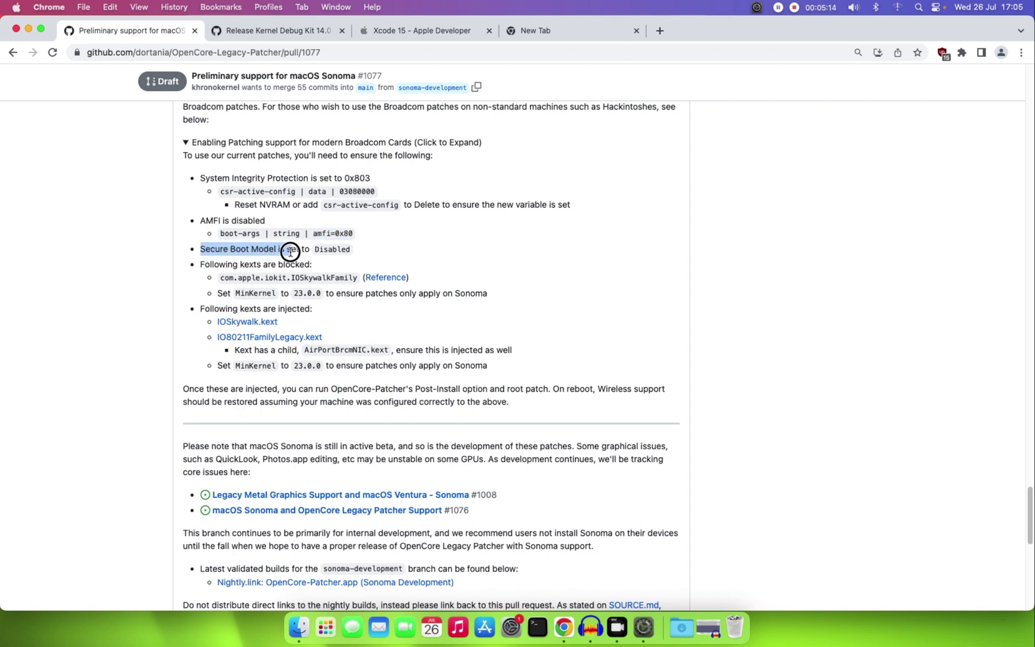
left_click(655, 628)
left_click_drag(459, 98, 519, 127)
left_click(197, 285)
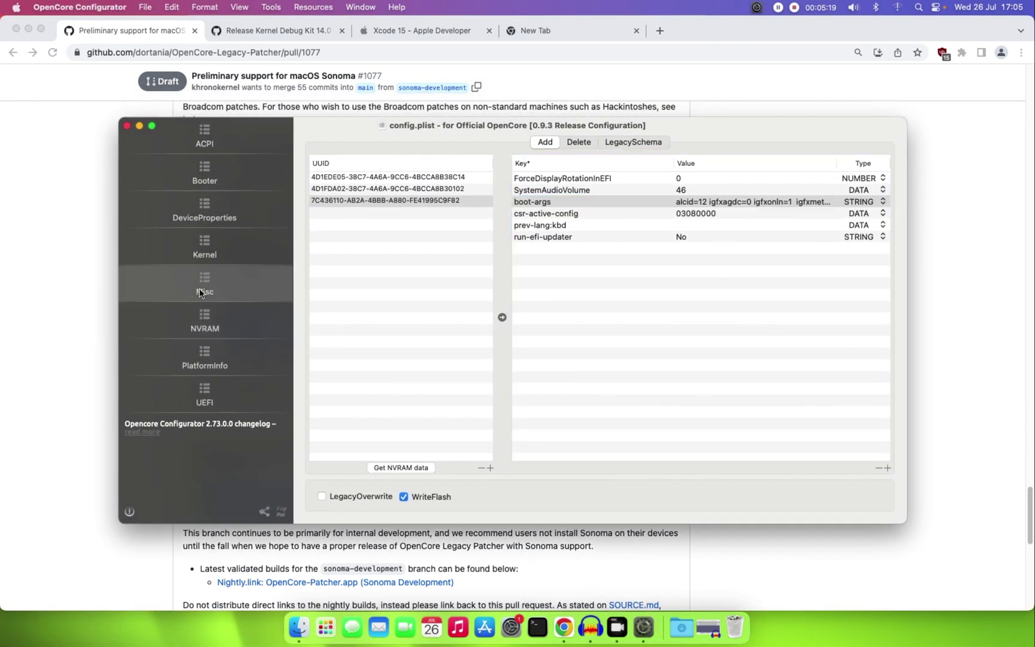
left_click(615, 145)
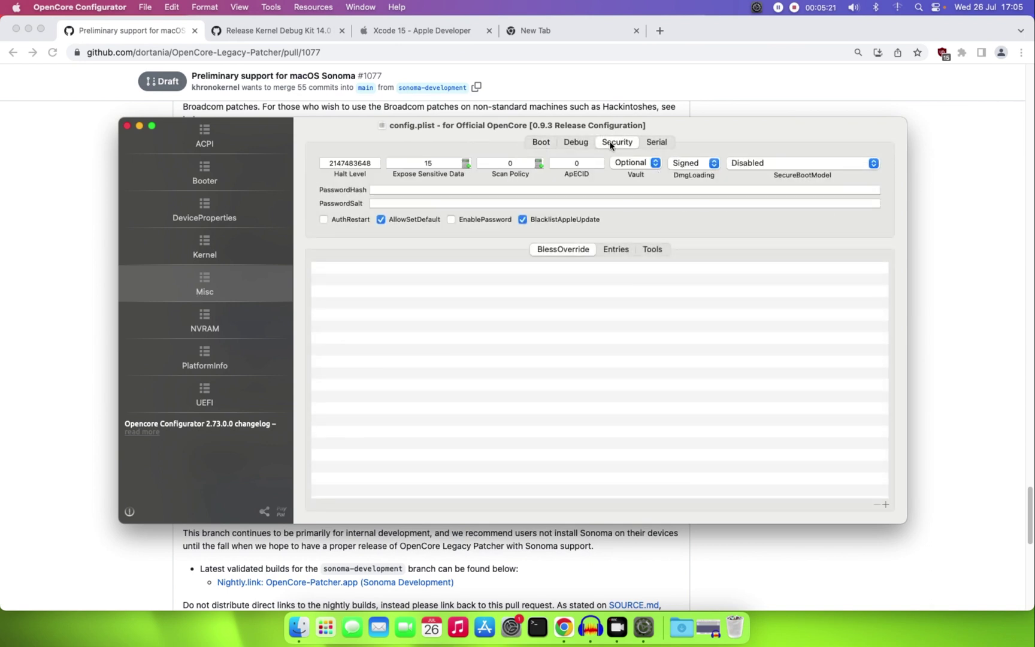
left_click(770, 167)
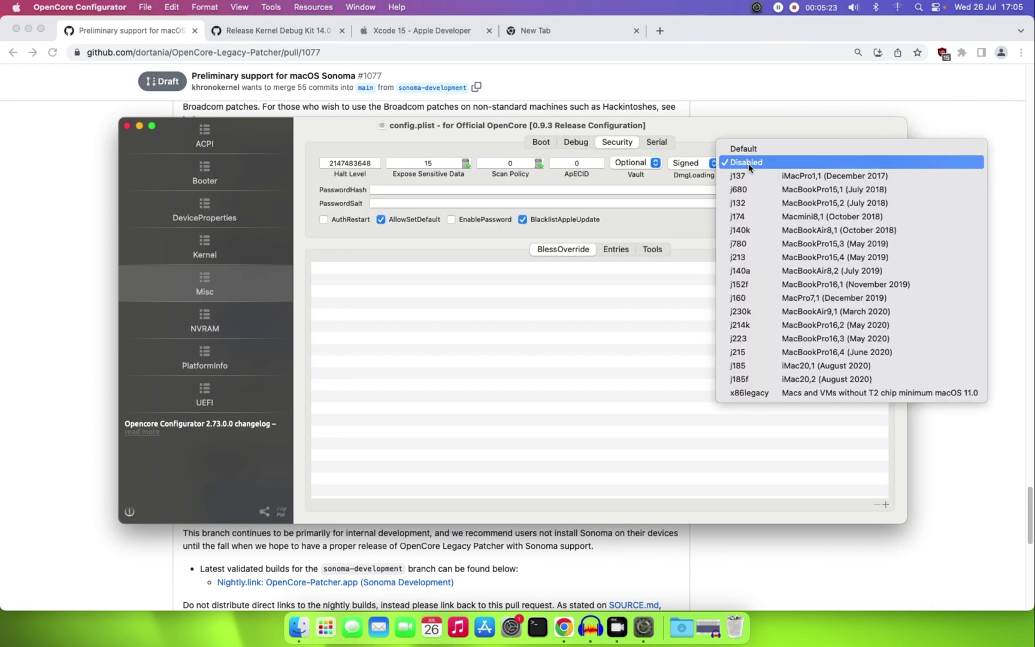
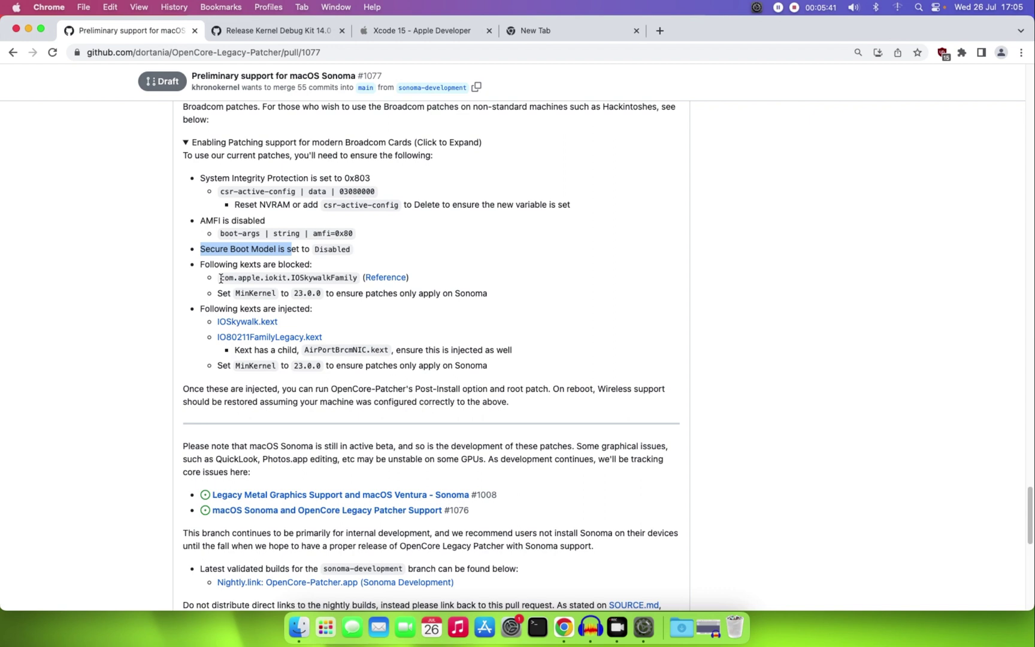
Step: Copy com.apple.iokit.IOSkywalkFamily from the Hackintosh notes and add it as the identifier of a new Kernel Block entry in OpenCore Configurator
left_click_drag(220, 279, 358, 279)
right_click(311, 274)
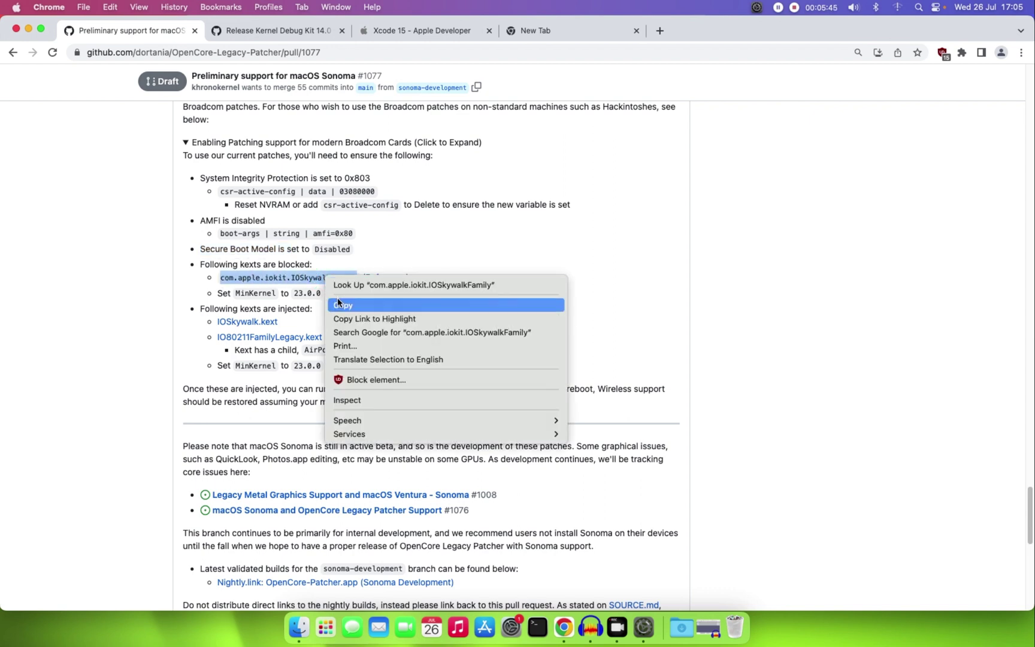
left_click(339, 303)
left_click(644, 628)
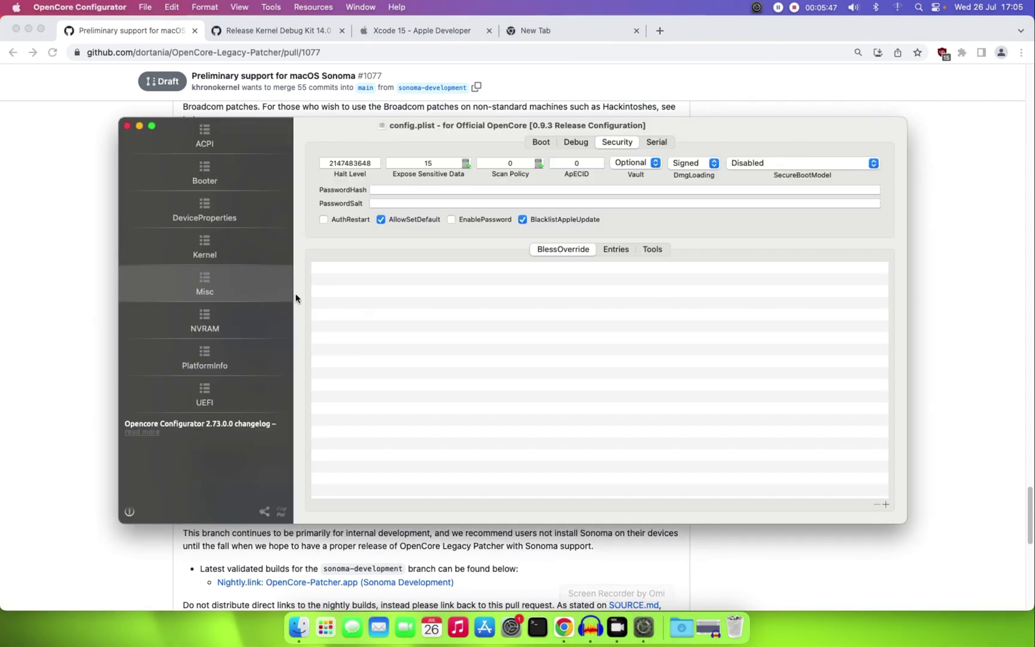
left_click(216, 258)
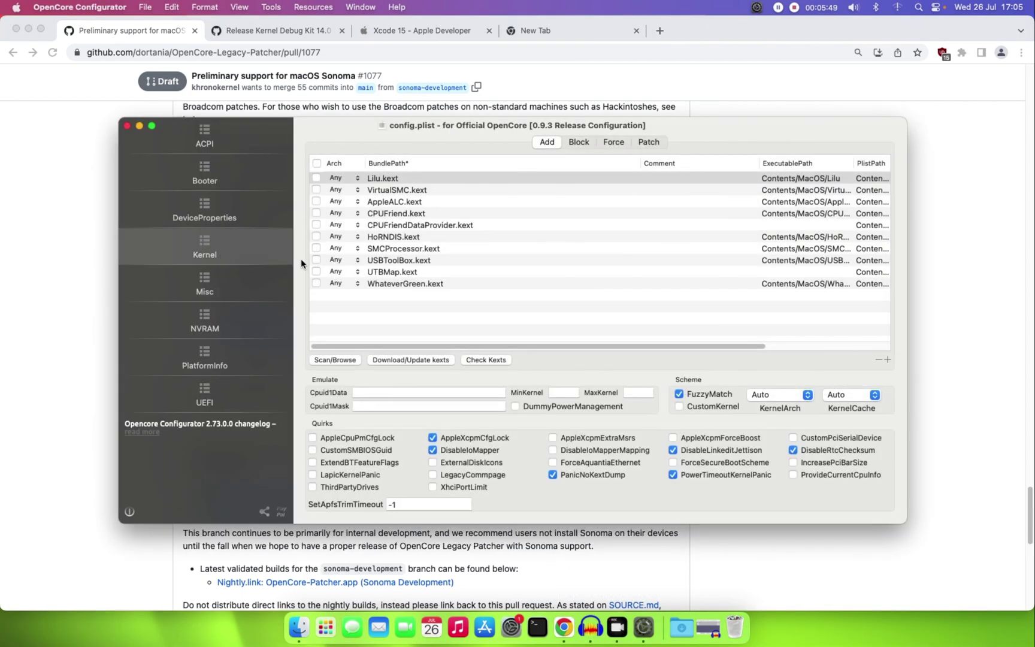
left_click(573, 143)
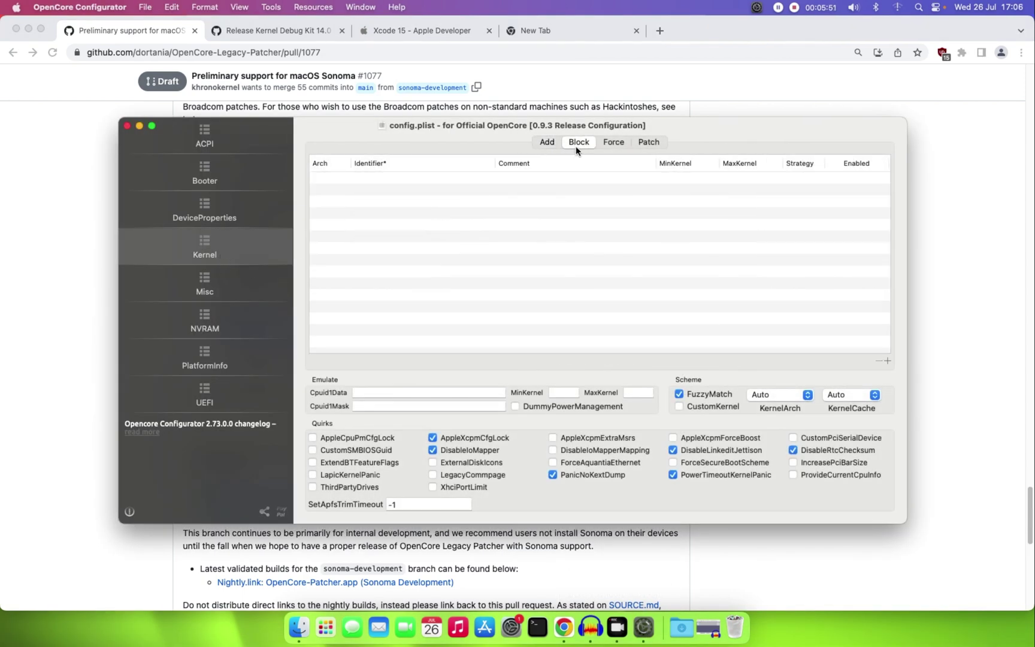
left_click(887, 361)
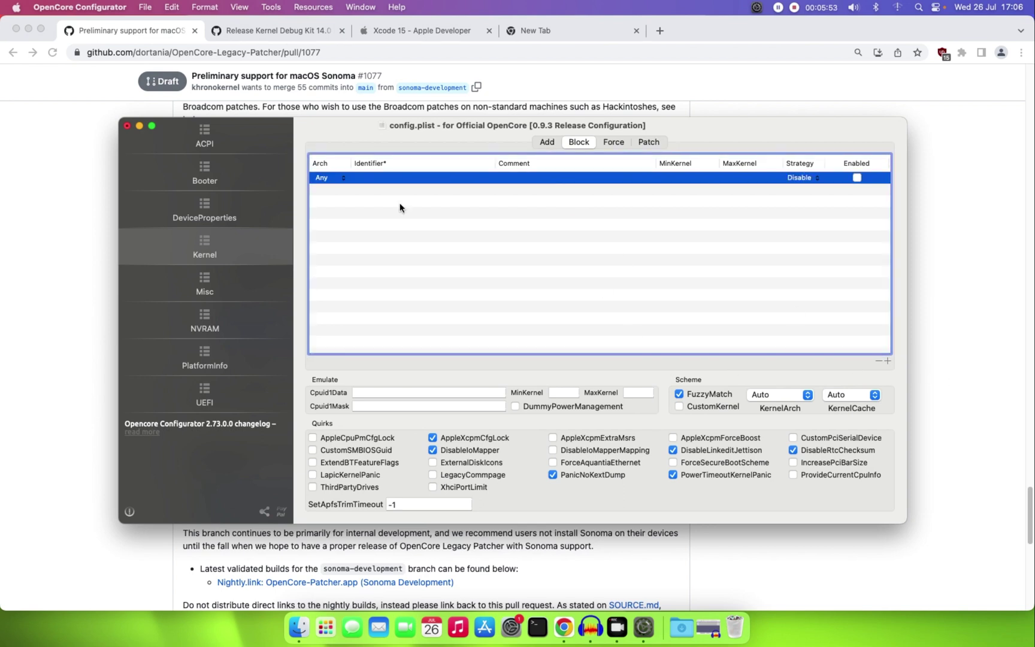
double_click(380, 178)
right_click(370, 172)
left_click(400, 209)
key("Return")
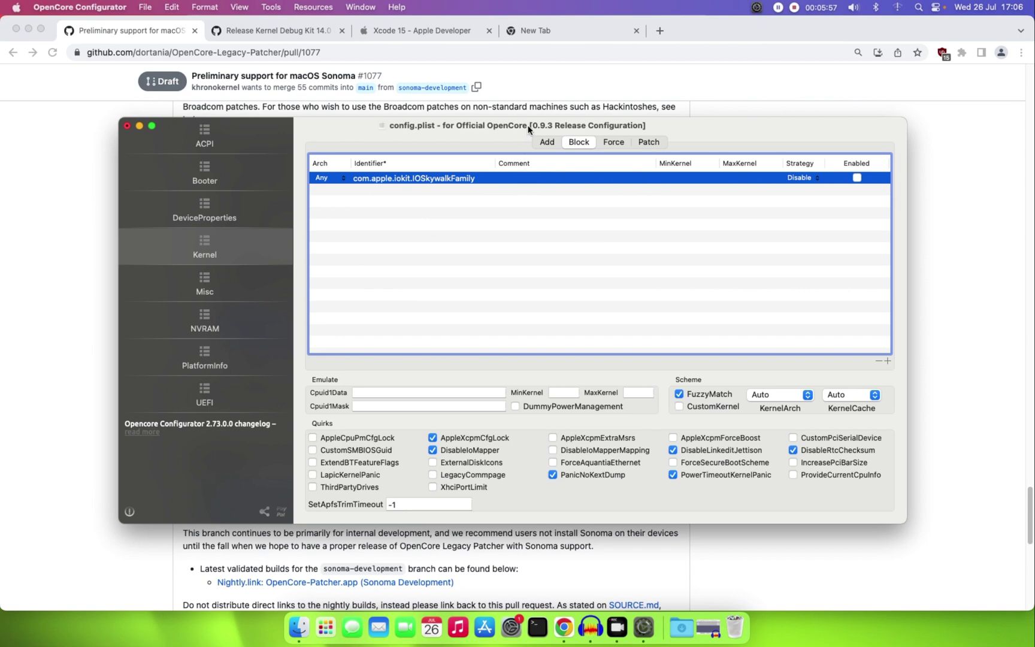
Step: Set the new block entry's MinKernel to 23.0.0, copied from the Hackintosh notes in Chrome
double_click(673, 179)
left_click(45, 142)
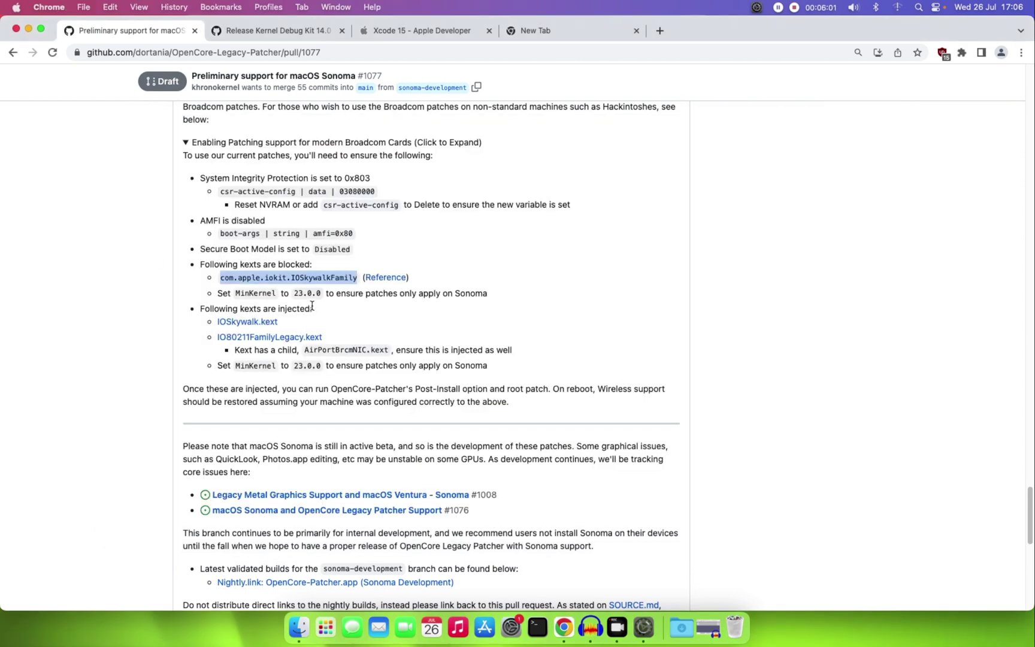
left_click_drag(321, 292, 295, 293)
right_click(297, 291)
left_click(312, 319)
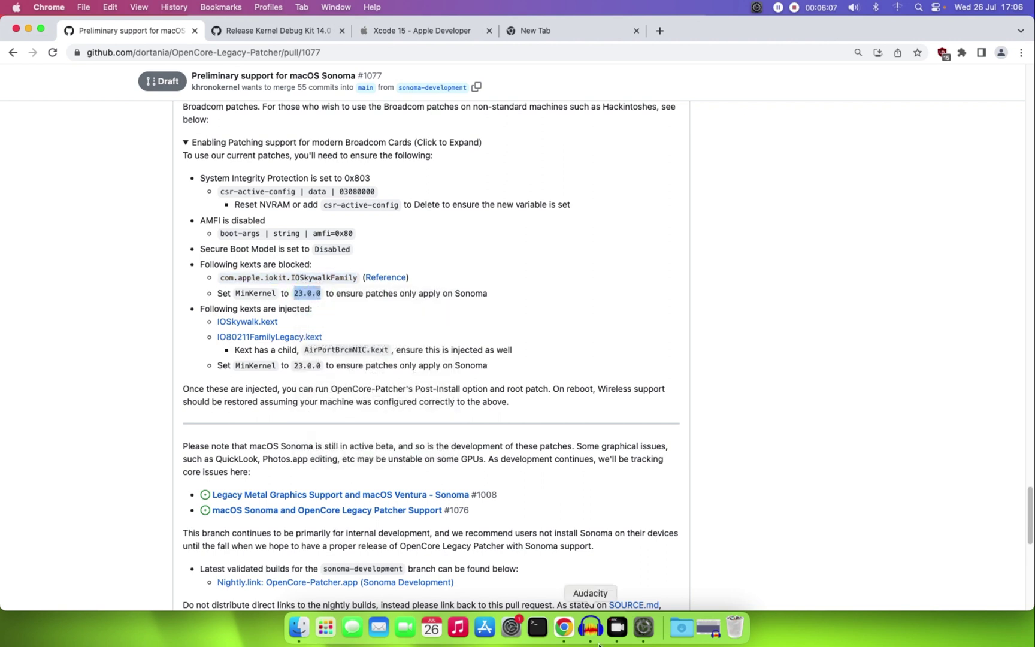
left_click(644, 627)
right_click(686, 174)
left_click(707, 204)
Step: Open the blocked kext's Reference link from the notes in Chrome and examine the Block entry in the repository's config.plist
left_click(39, 360)
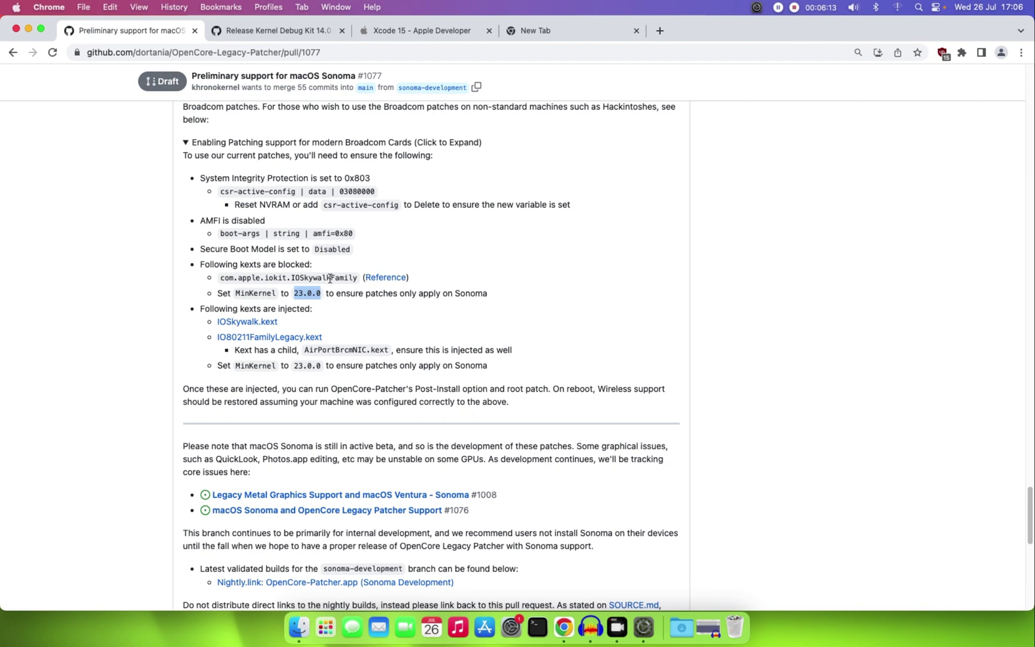
right_click(375, 281)
left_click(396, 282)
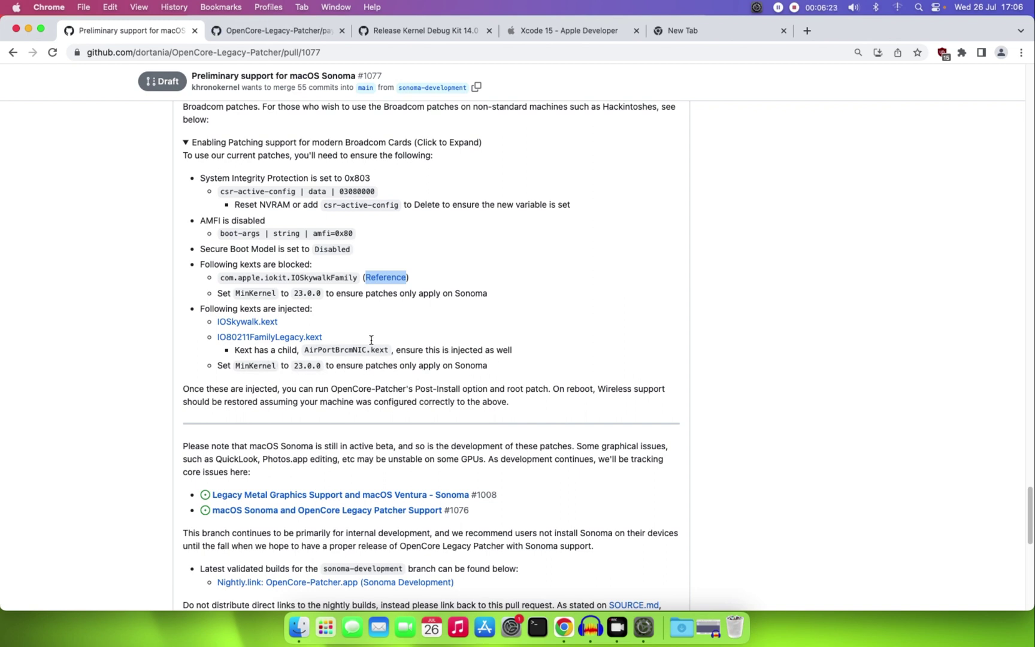
left_click(424, 30)
left_click(293, 30)
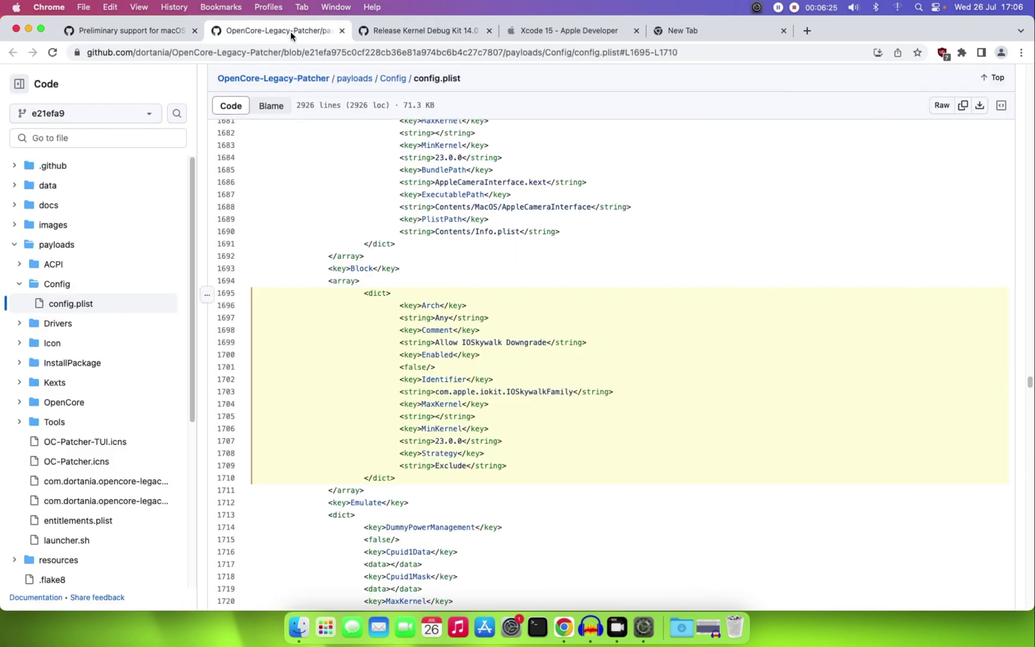
scroll(407, 306, "down", 1)
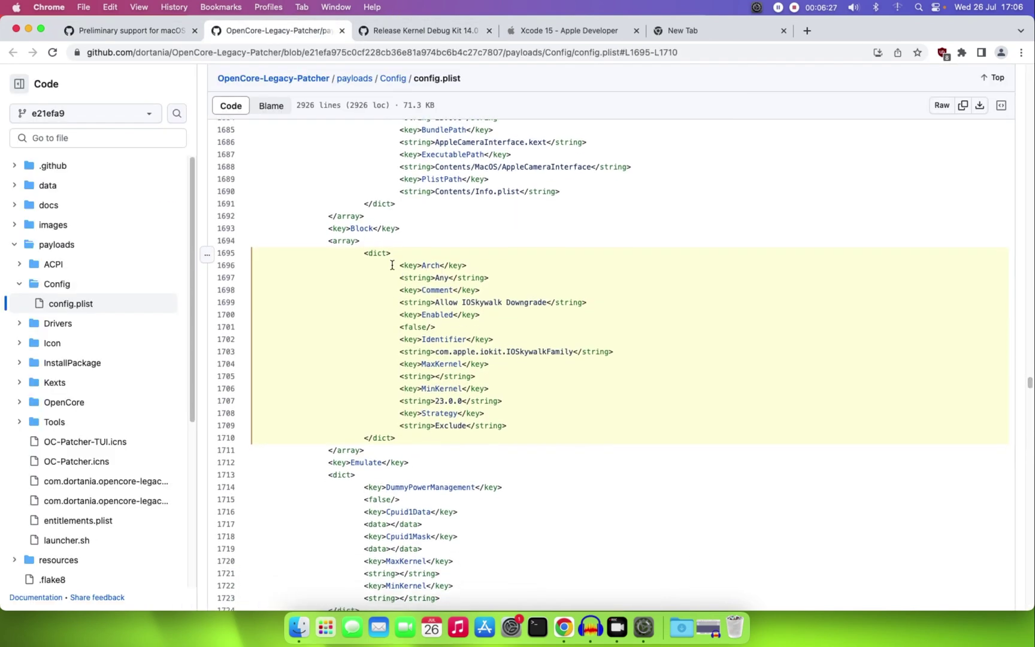
Step: Copy "Allow IOSkywalk Downgrade" from the reference file, close that page, and enter it as the block entry's comment in OpenCore Configurator
left_click_drag(547, 304, 438, 302)
right_click(448, 304)
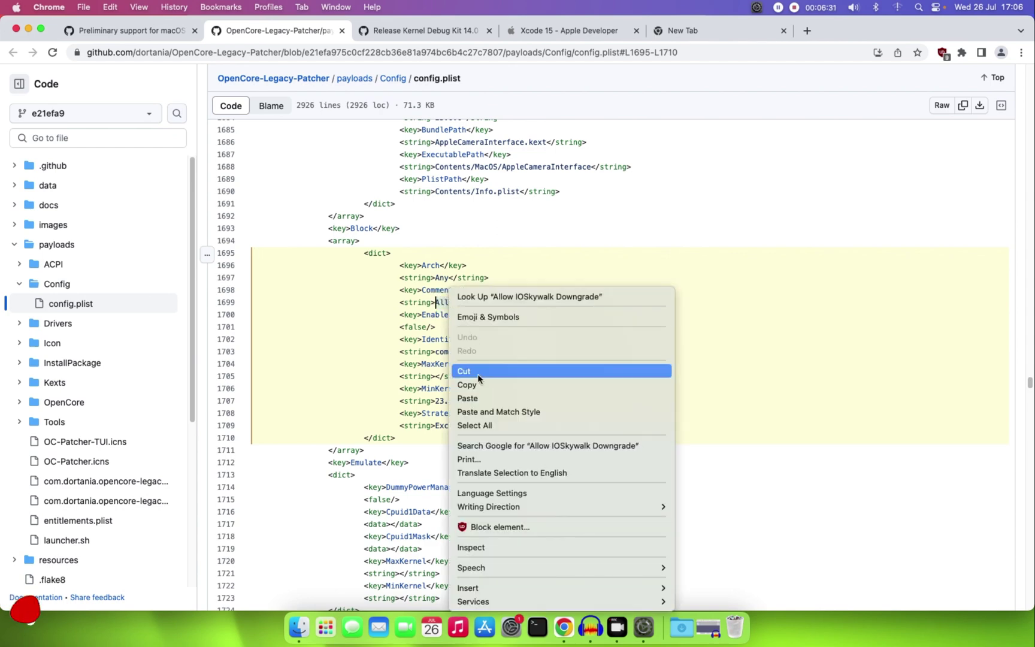
left_click(478, 385)
left_click(342, 31)
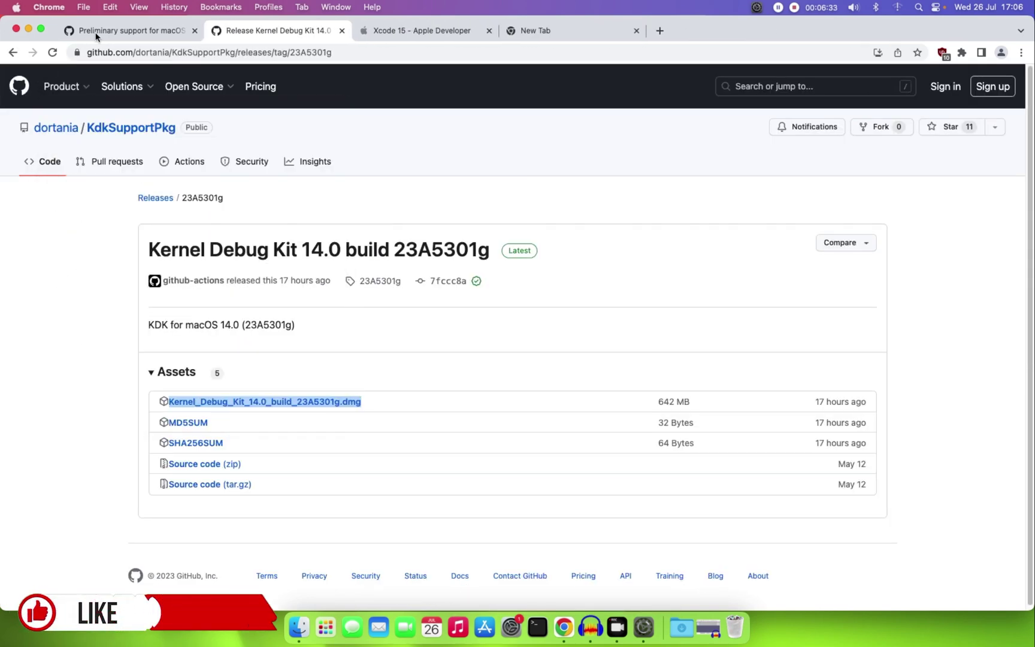
left_click(644, 627)
double_click(513, 178)
right_click(514, 178)
left_click(533, 212)
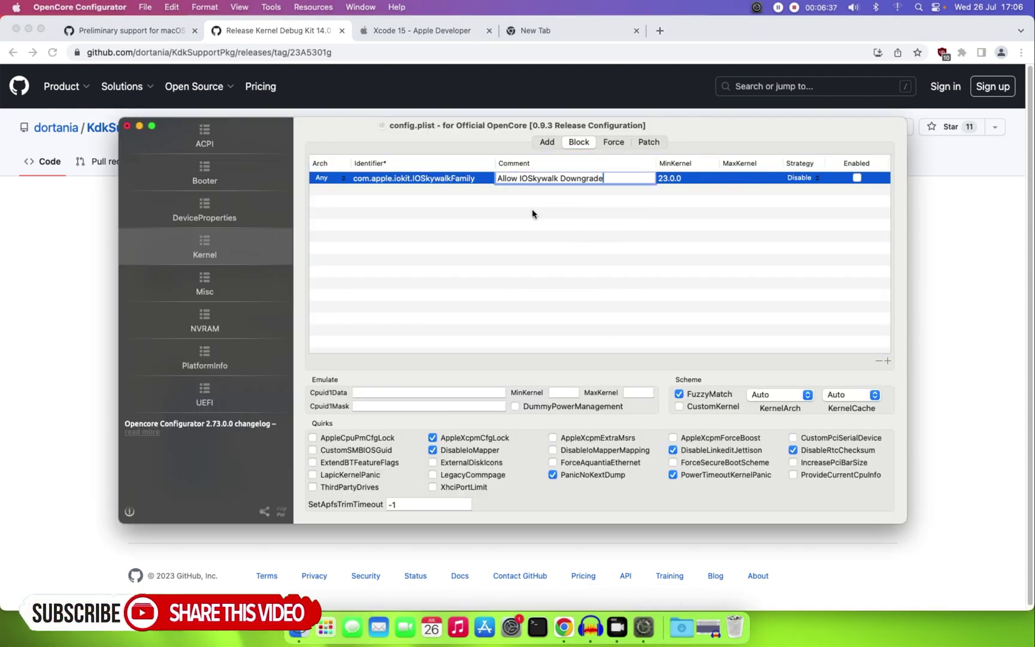
key("Return")
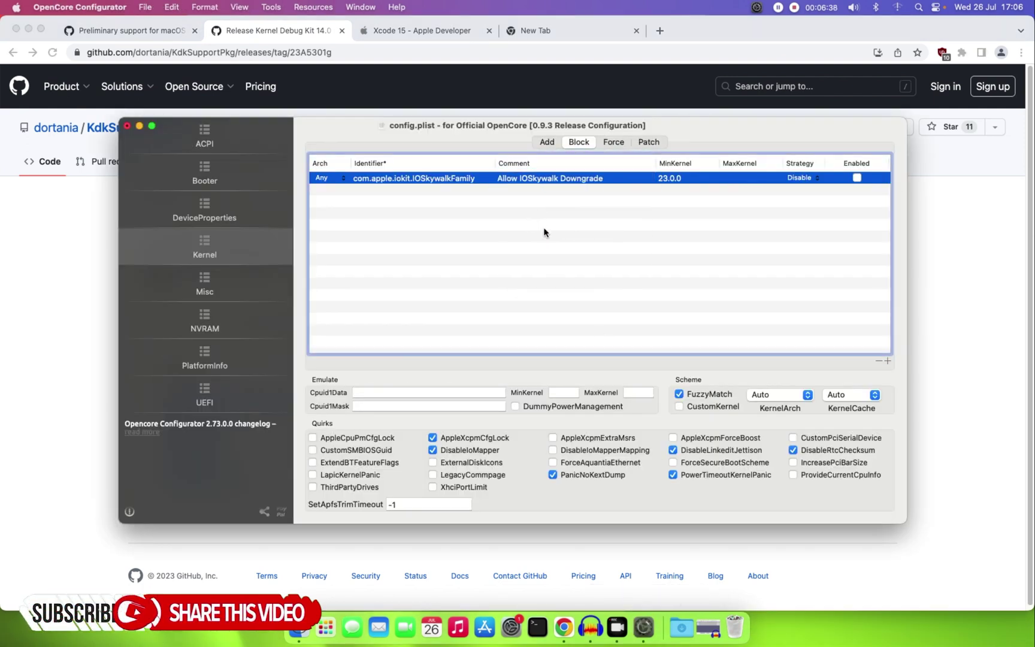
Step: Set the IOSkywalkFamily block entry's strategy to Exclude and enable the entry
double_click(809, 179)
left_click(816, 180)
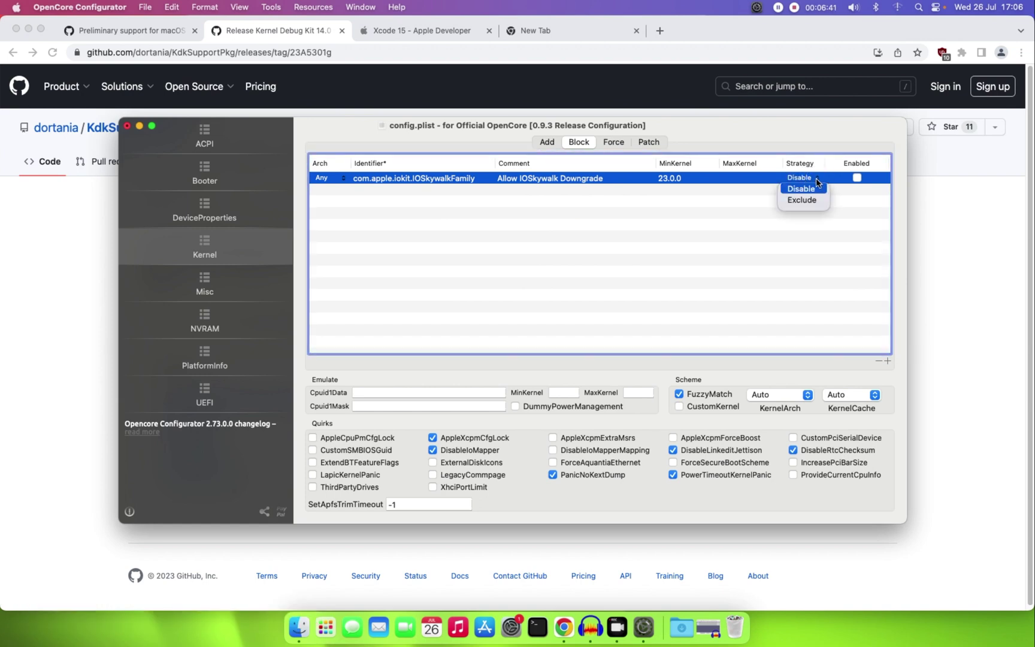
left_click(809, 200)
left_click(857, 178)
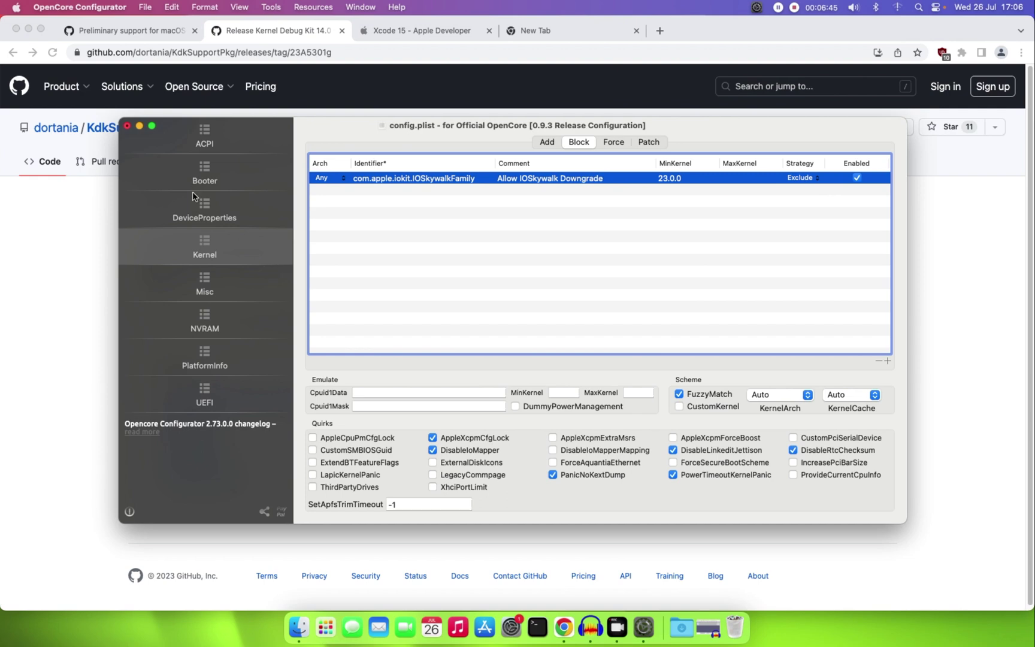
Step: Save config.plist with the new kernel block entry
left_click(269, 31)
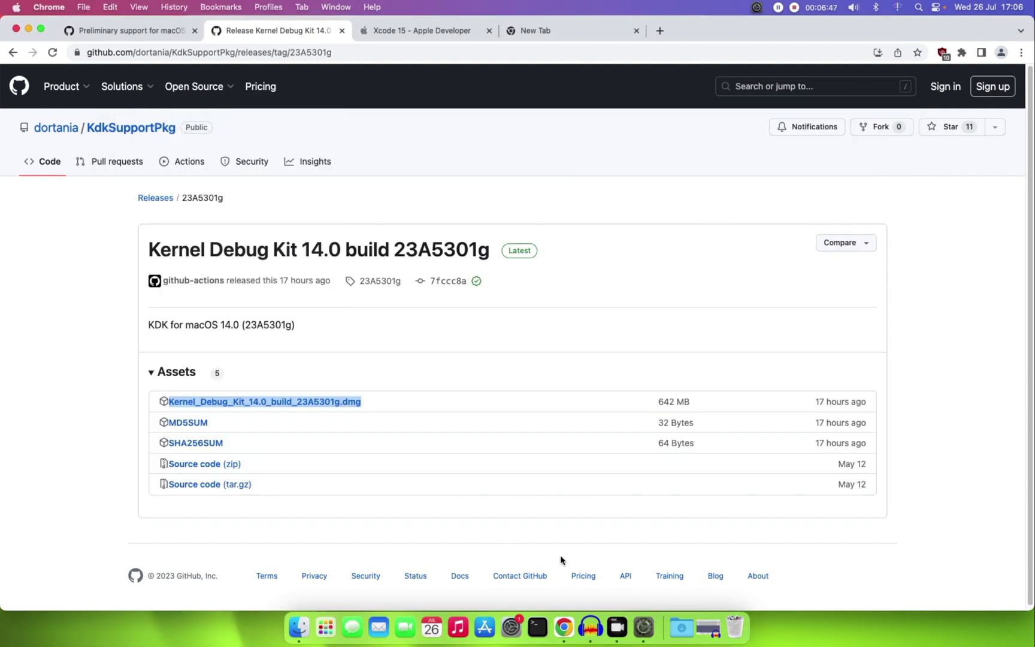
left_click(644, 628)
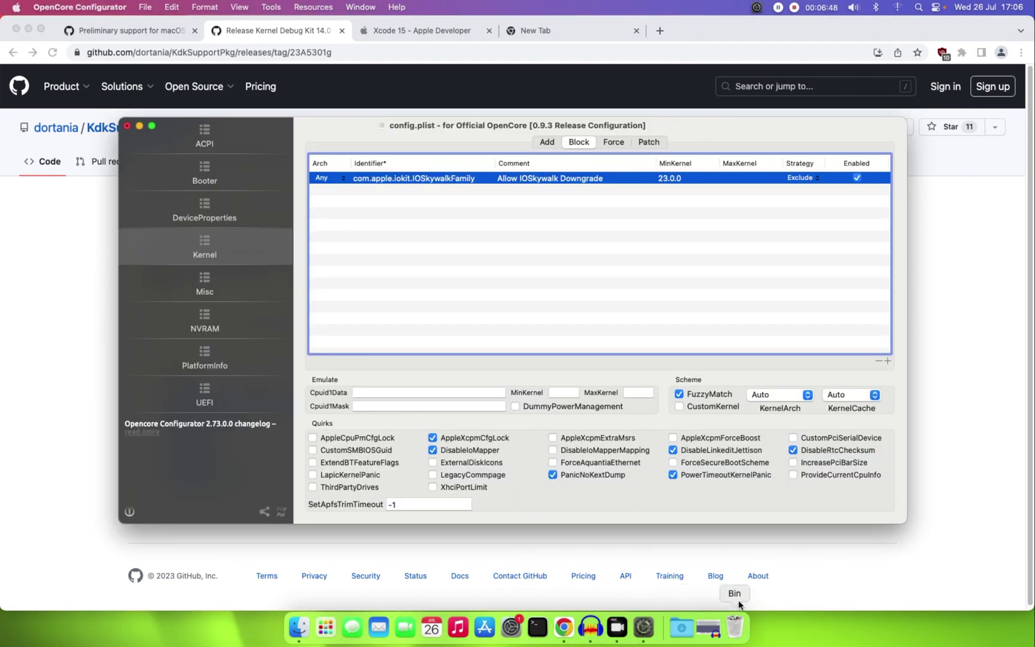
left_click(144, 8)
left_click(204, 60)
Step: Return to the pull request in Chrome and review which kexts the Hackintosh notes require to be injected
left_click(256, 33)
left_click(142, 32)
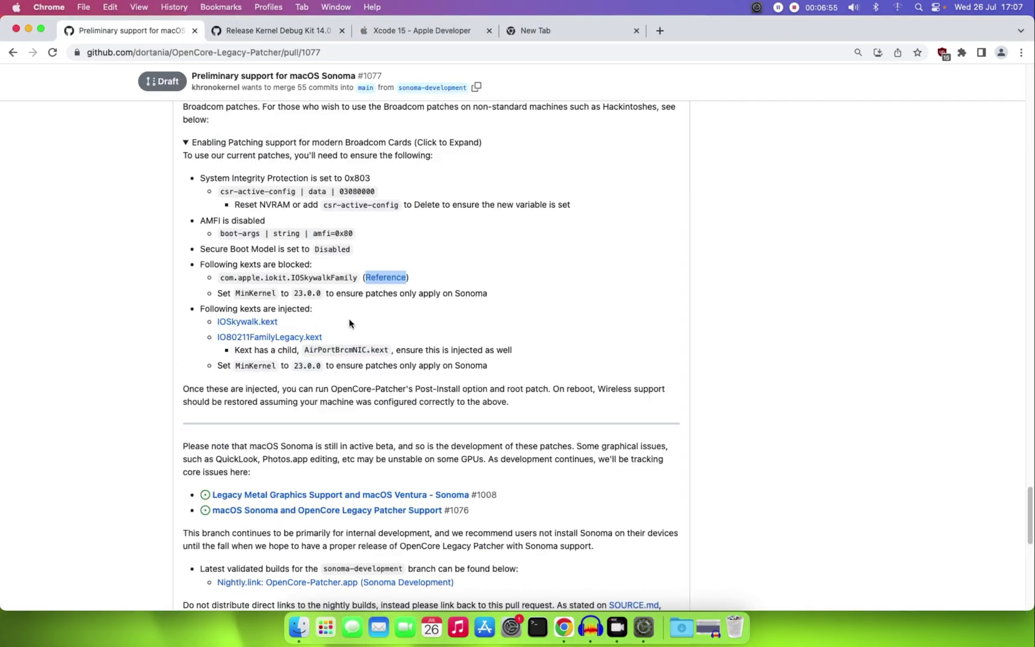
scroll(349, 323, "down", 4)
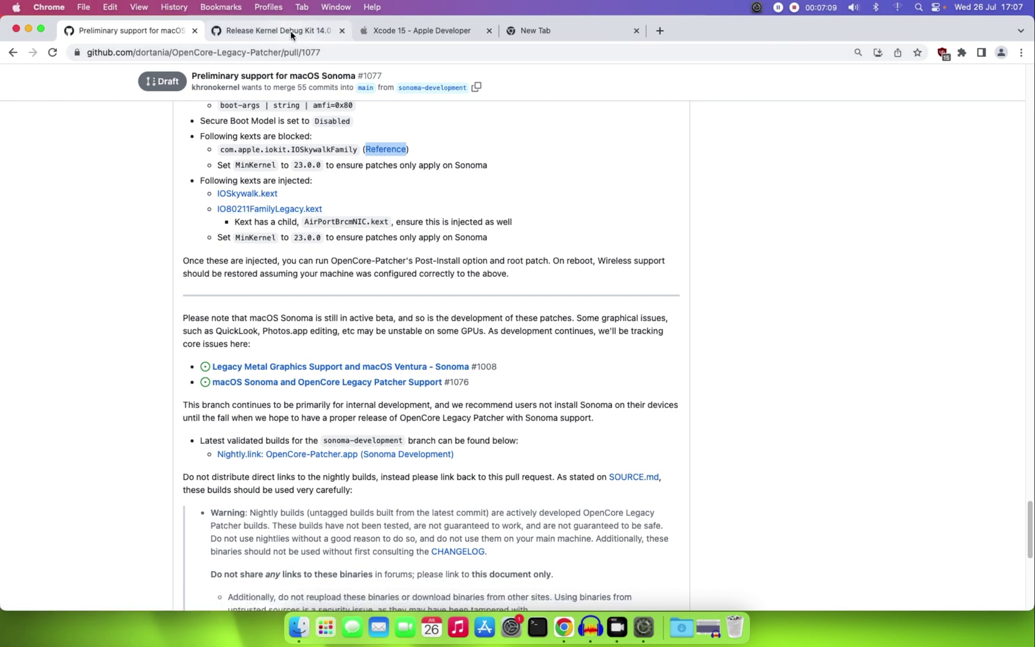
Step: Open the payloads/Kexts/Wifi folder of the OpenCore-Legacy-Patcher repository
scroll(139, 247, "up", 20)
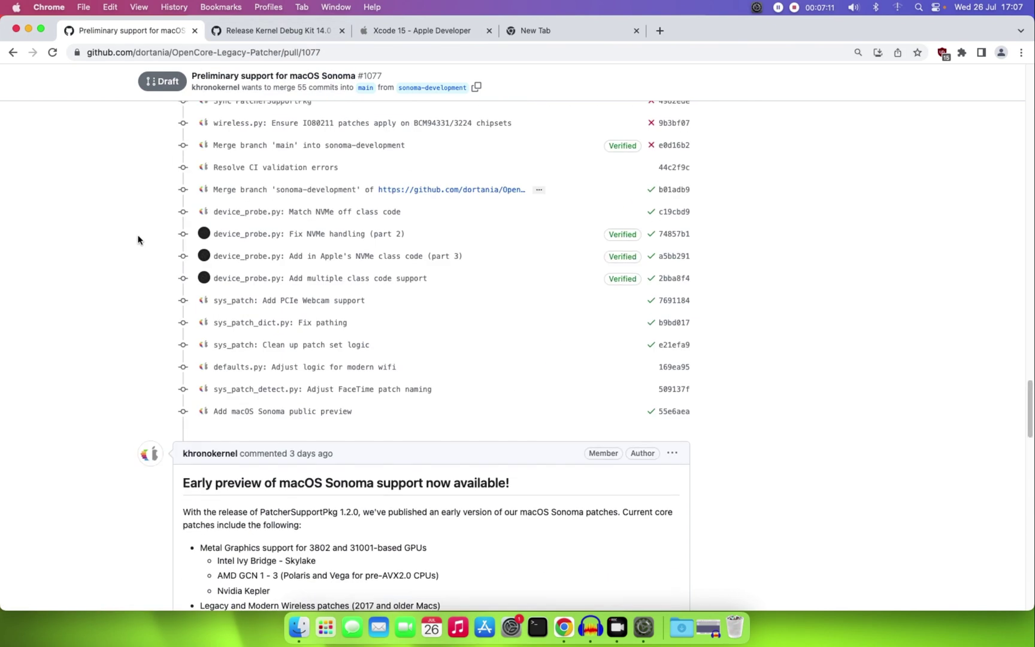
scroll(138, 240, "up", 15)
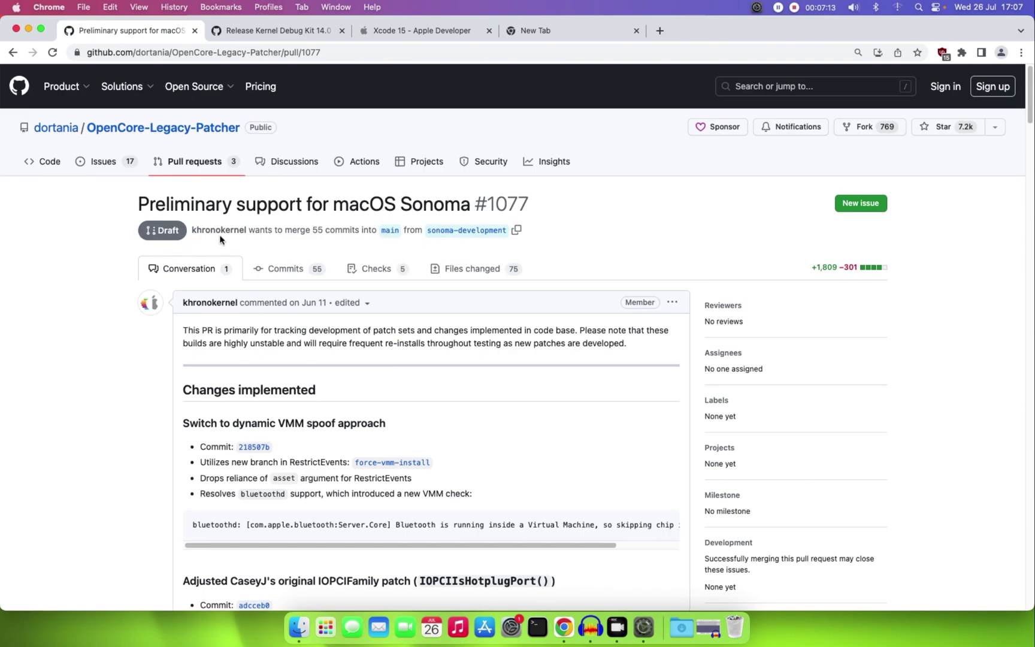
left_click(165, 127)
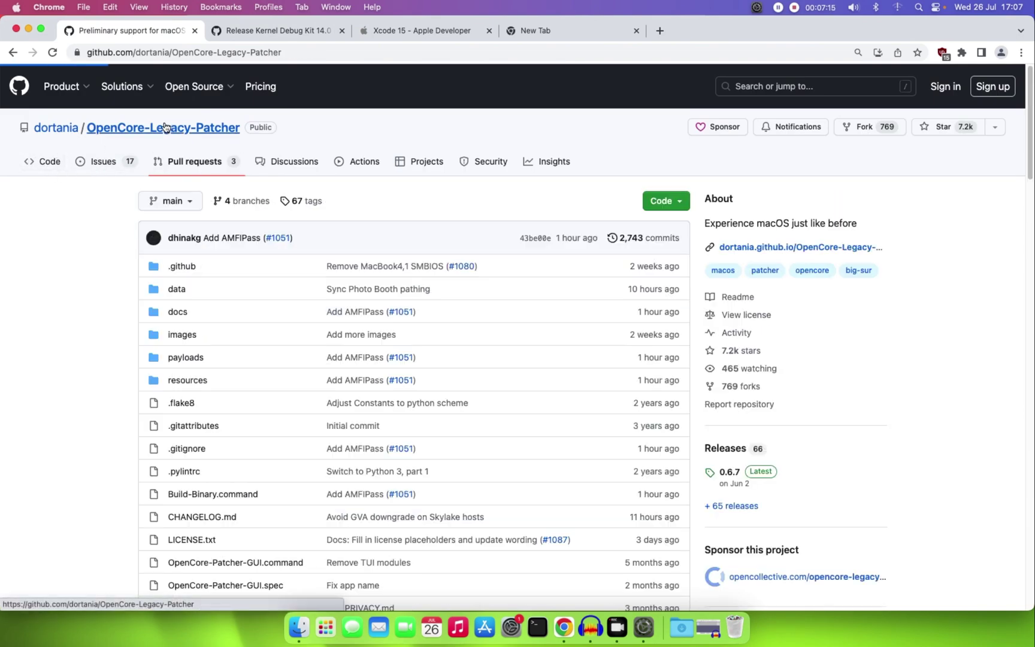
scroll(183, 360, "down", 1)
left_click(186, 339)
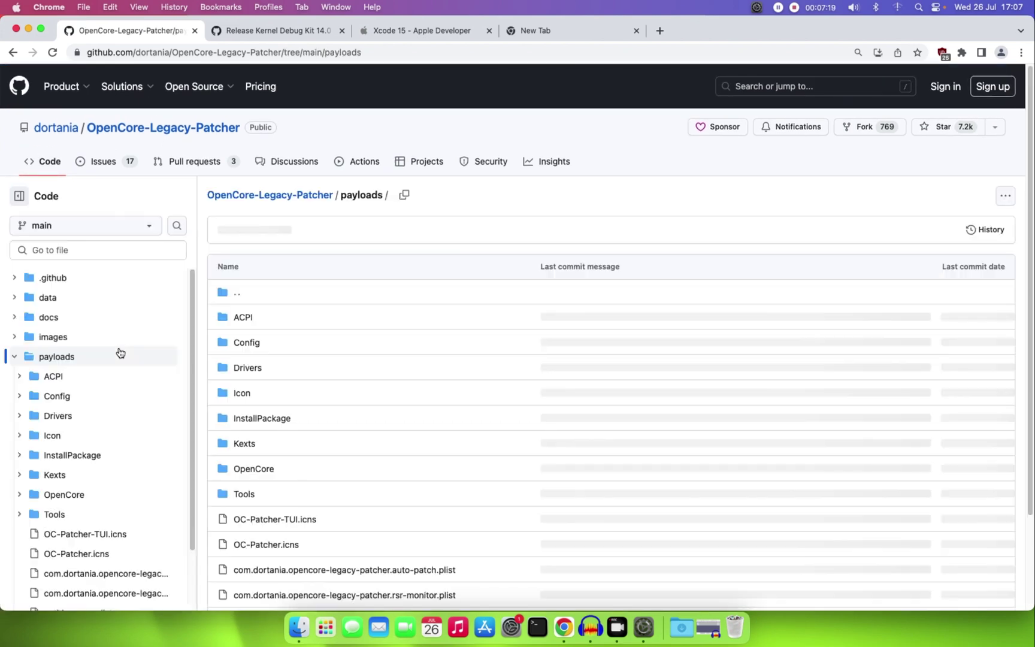
scroll(119, 352, "down", 4)
scroll(321, 425, "down", 2)
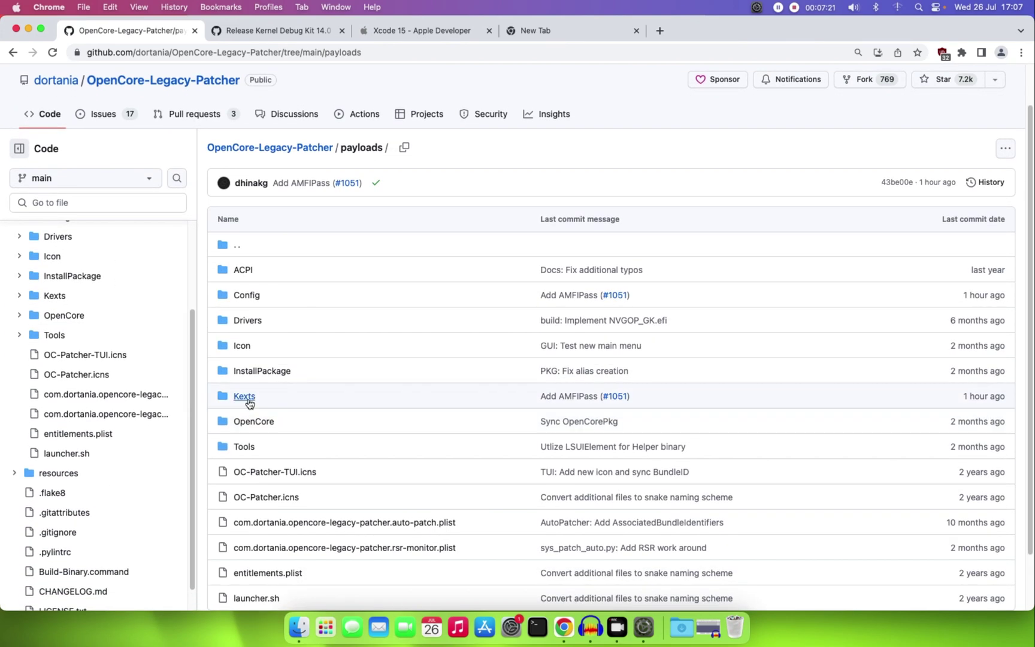
left_click(246, 398)
scroll(321, 385, "down", 2)
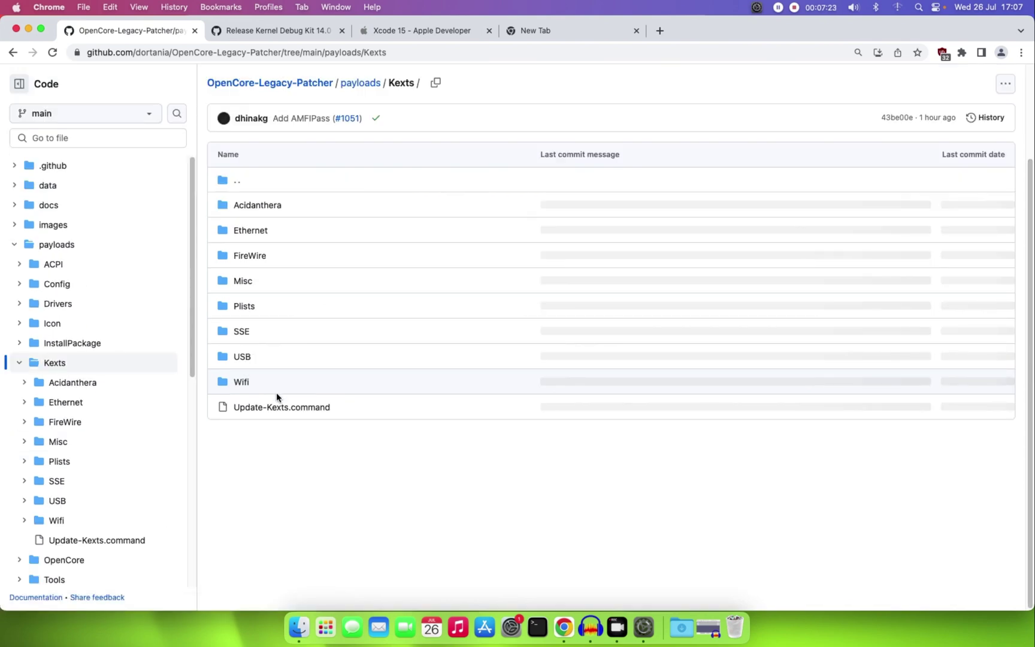
left_click(235, 382)
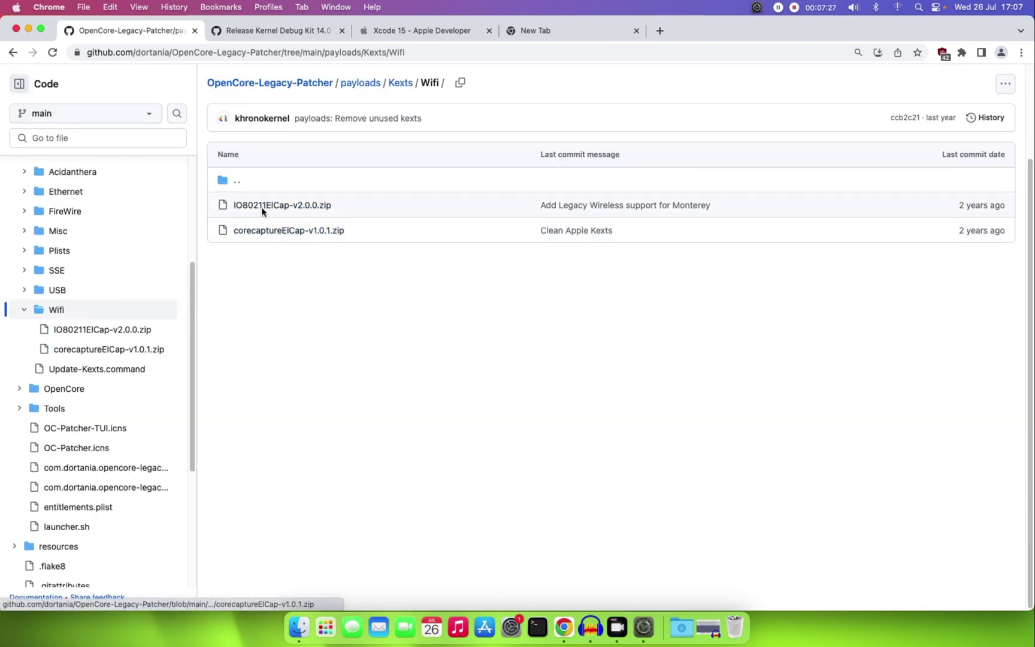
Step: Switch the repository's Wifi folder from the main branch to the sonoma-development branch
scroll(266, 226, "up", 1)
scroll(265, 228, "up", 5)
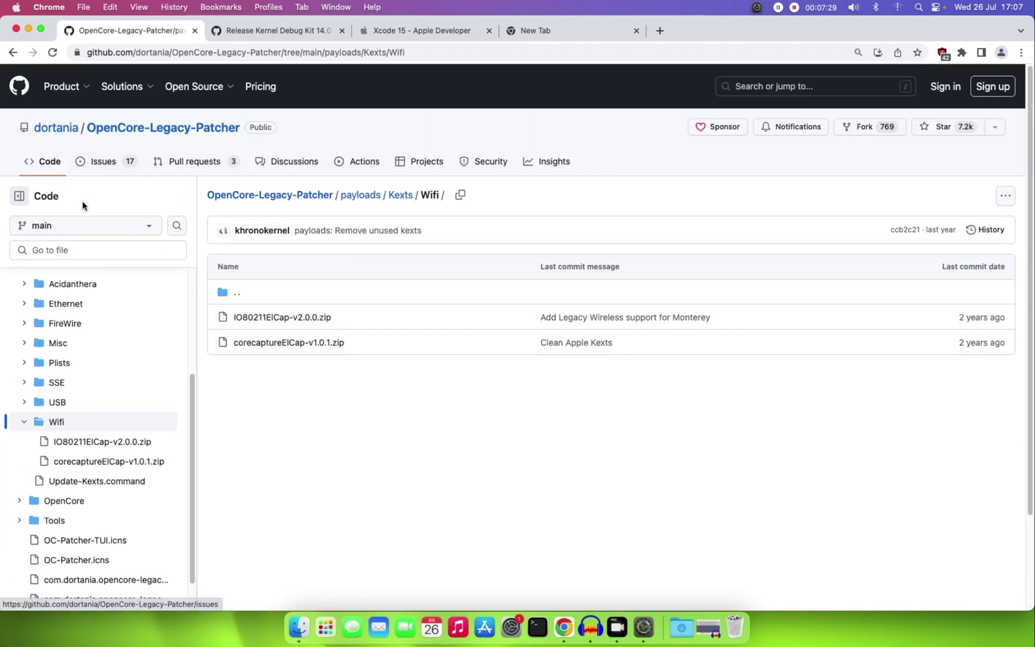
left_click(157, 227)
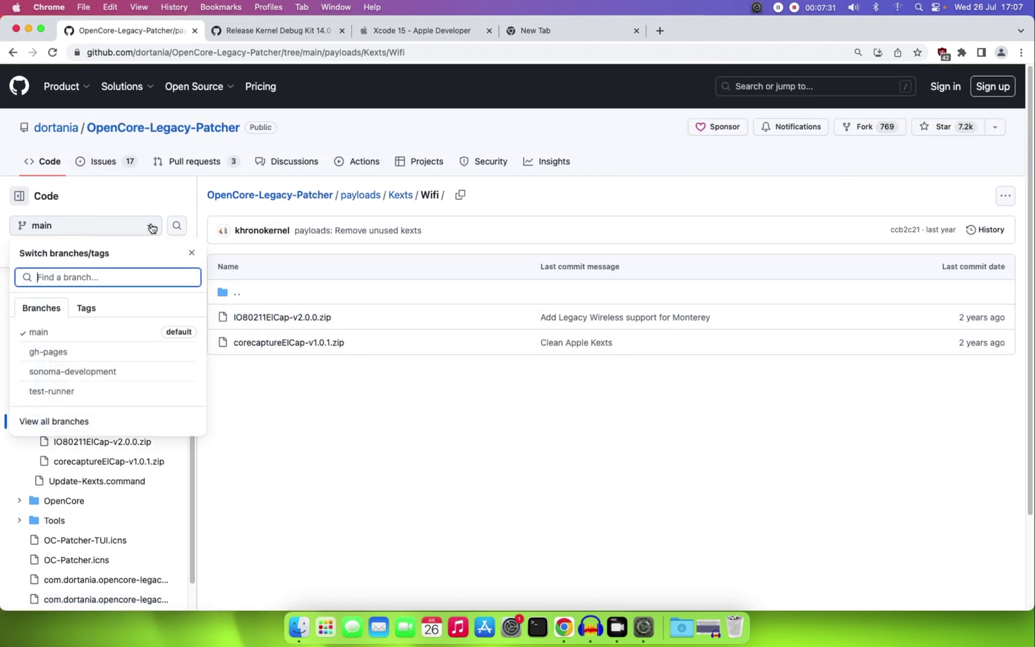
left_click(86, 371)
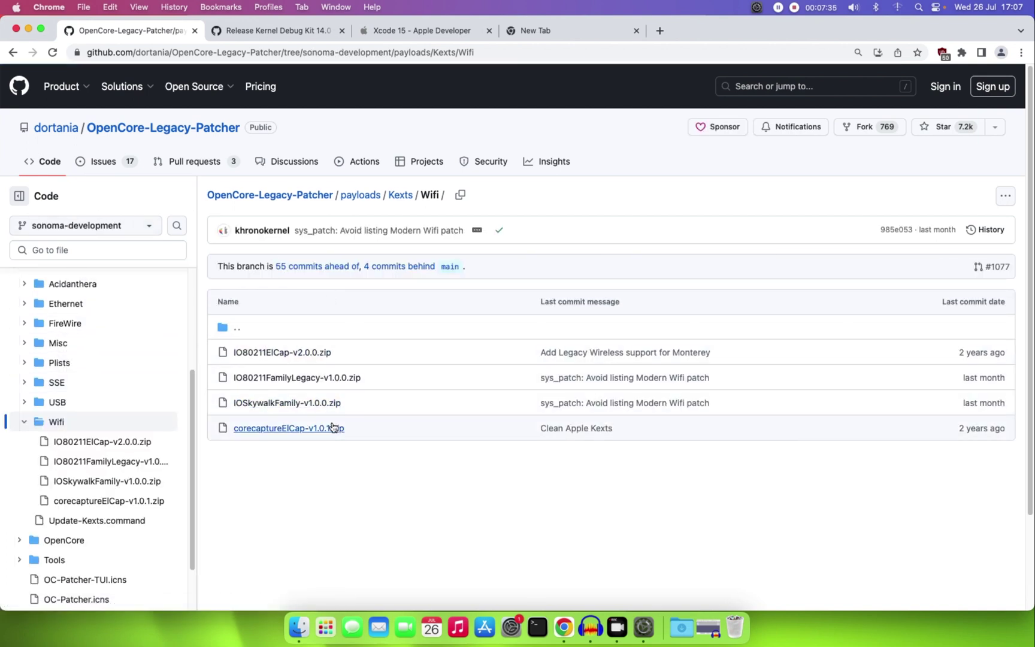
Step: Download IO80211FamilyLegacy-v1.0.0.zip from the sonoma-development Wifi folder
scroll(335, 428, "down", 1)
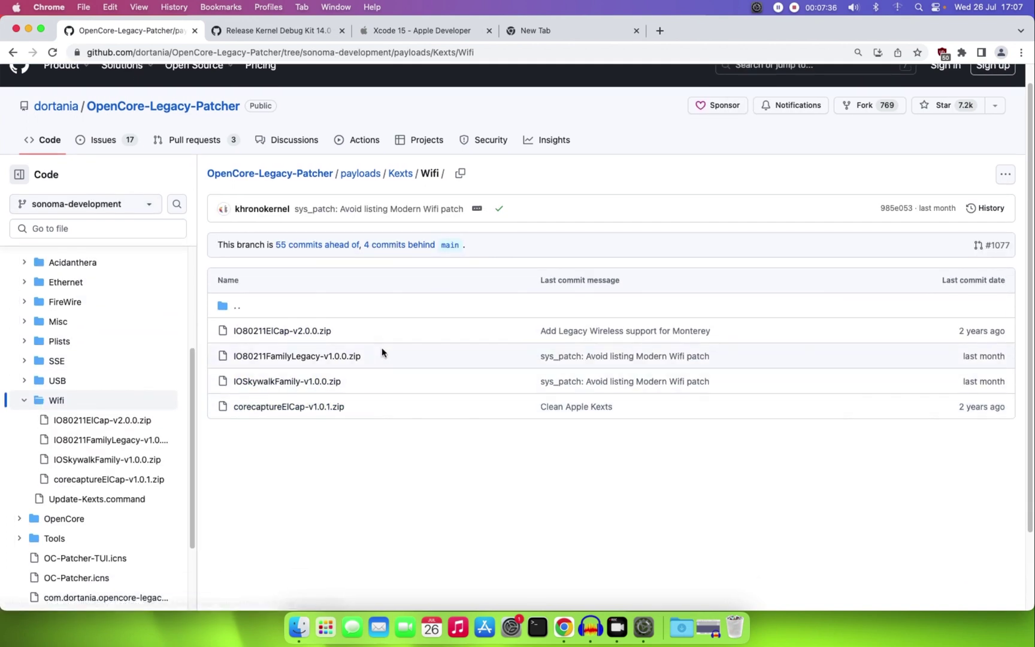
left_click(298, 357)
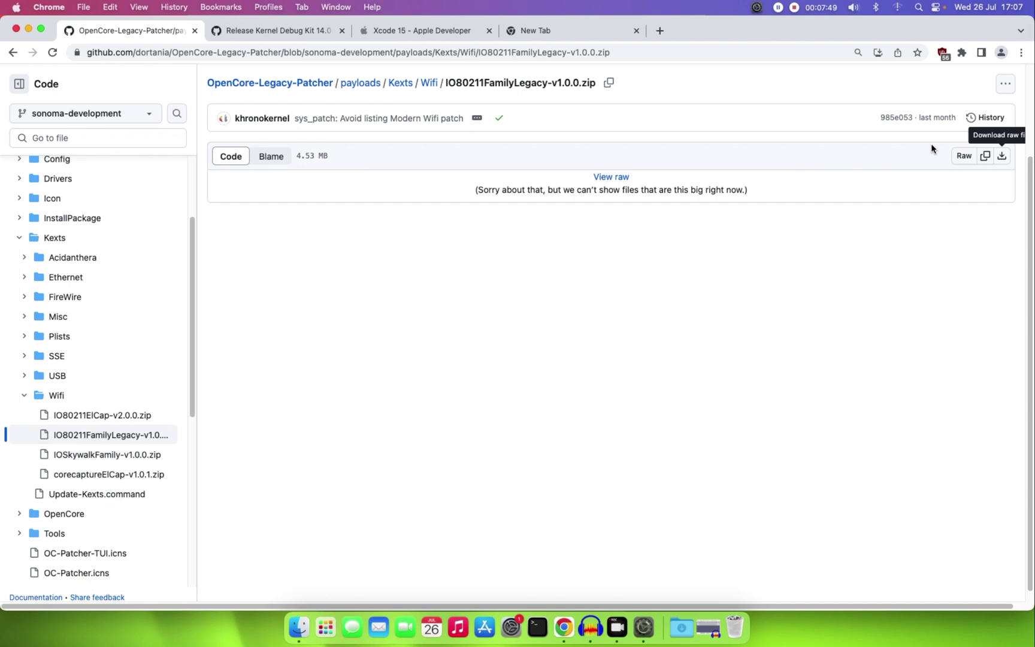
left_click(1002, 160)
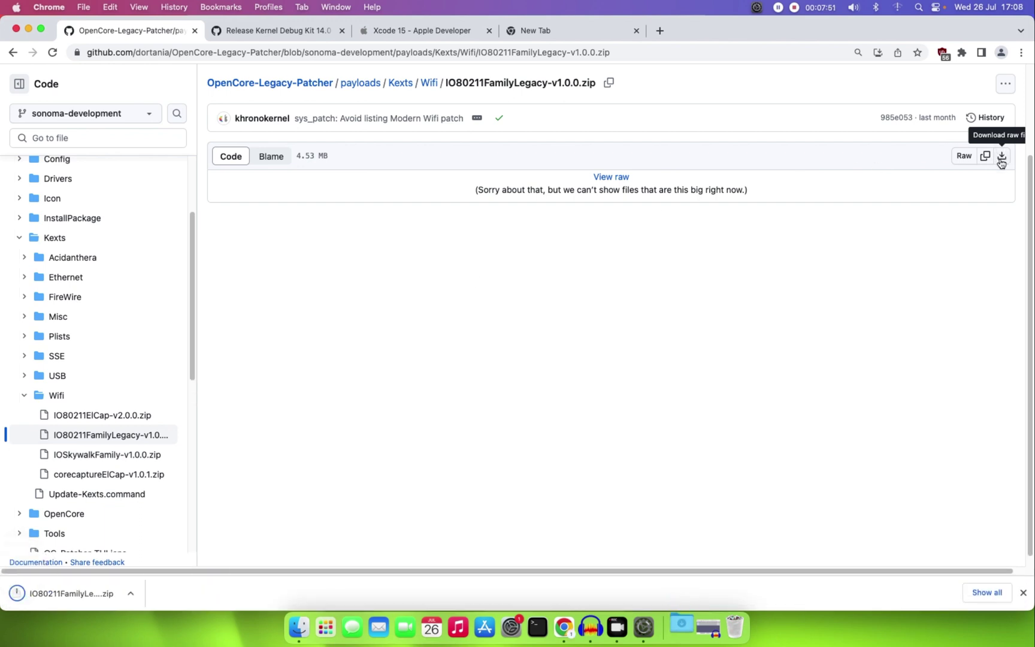
Step: Download IOSkywalkFamily-v1.0.0.zip from the sonoma-development Wifi folder
left_click(112, 462)
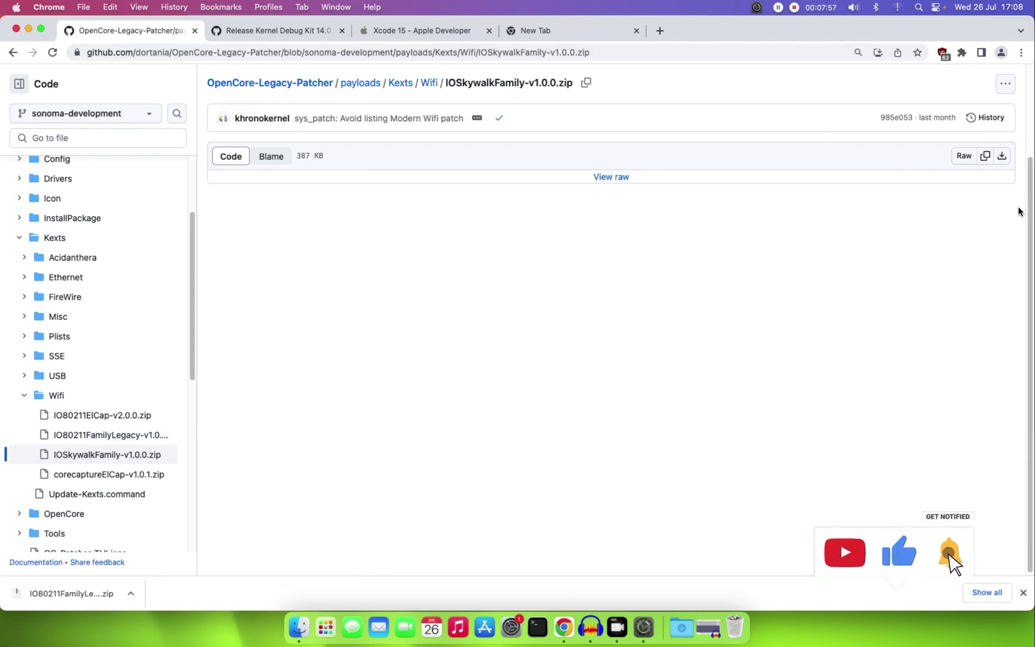
left_click(1004, 156)
scroll(534, 270, "up", 2)
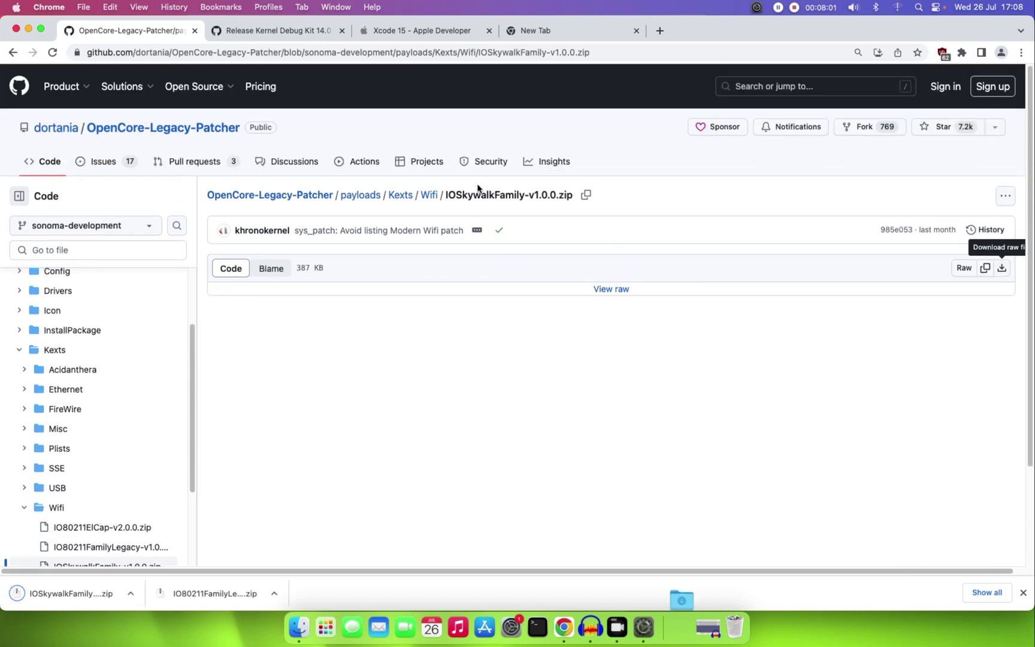
left_click(12, 52)
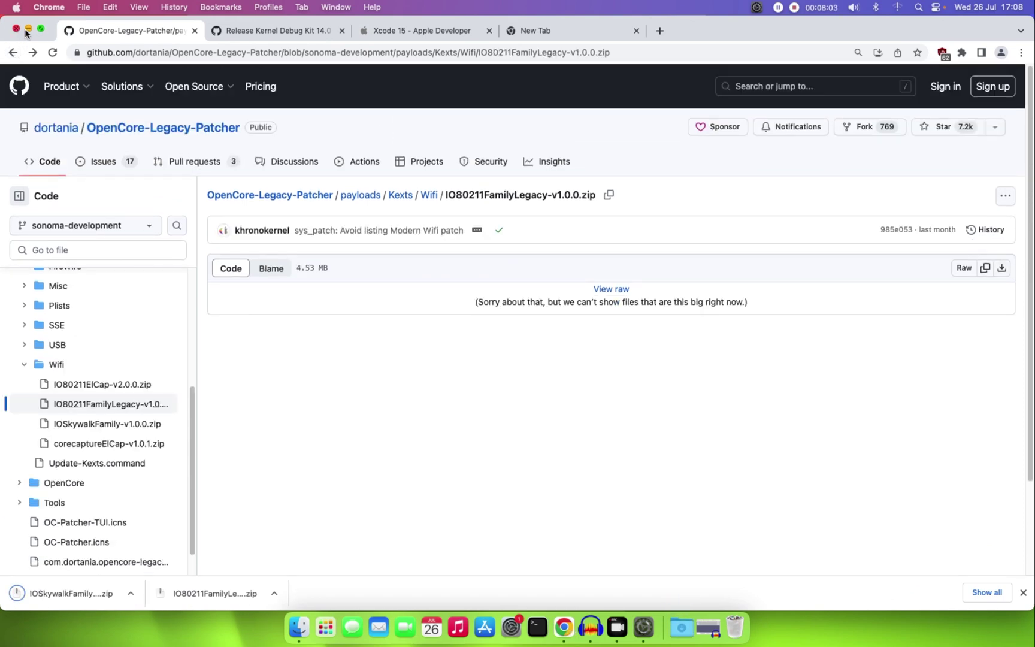
Step: Dismiss the OpenCore Validator results in OpenCore Configurator and return to Chrome
left_click(28, 30)
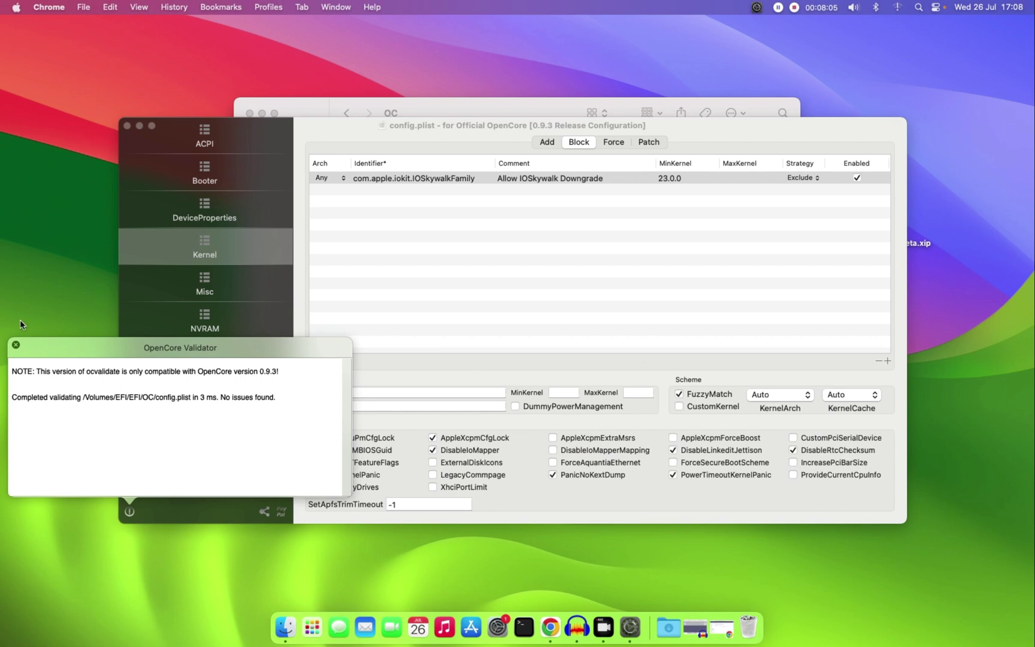
left_click(17, 345)
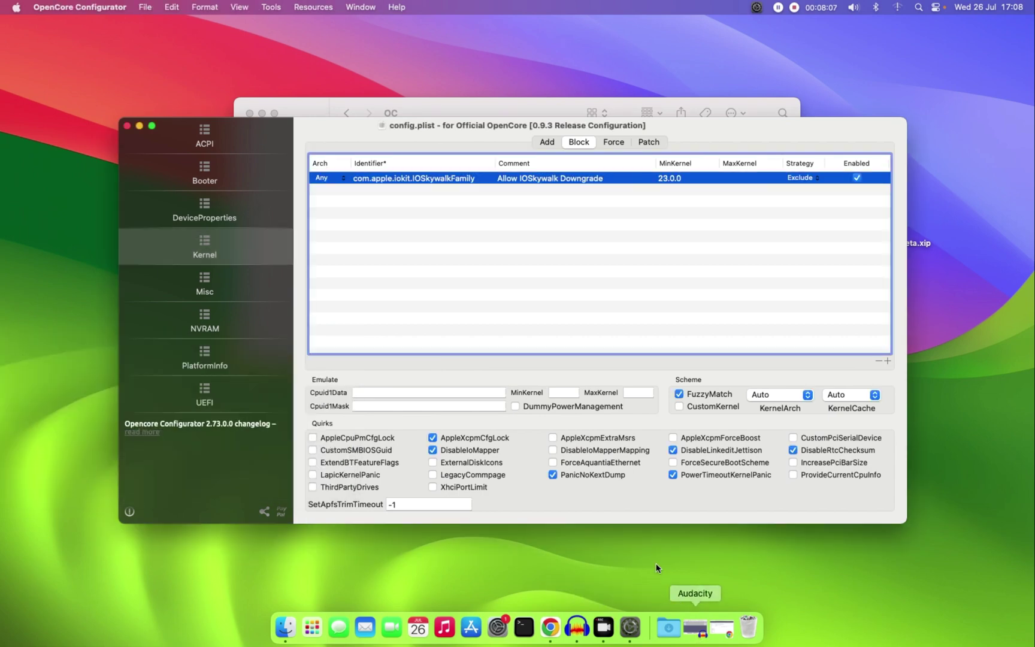
left_click(723, 627)
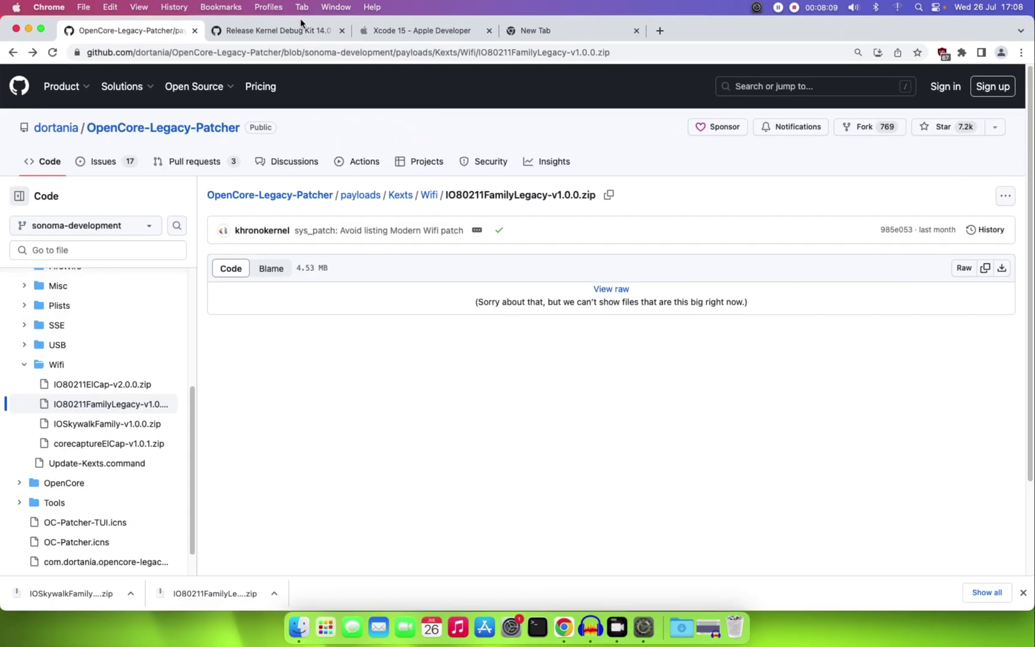
Step: Go back to the main page of the OpenCore-Legacy-Patcher repository and look through its file list and README
left_click(259, 30)
left_click(128, 30)
left_click(13, 53)
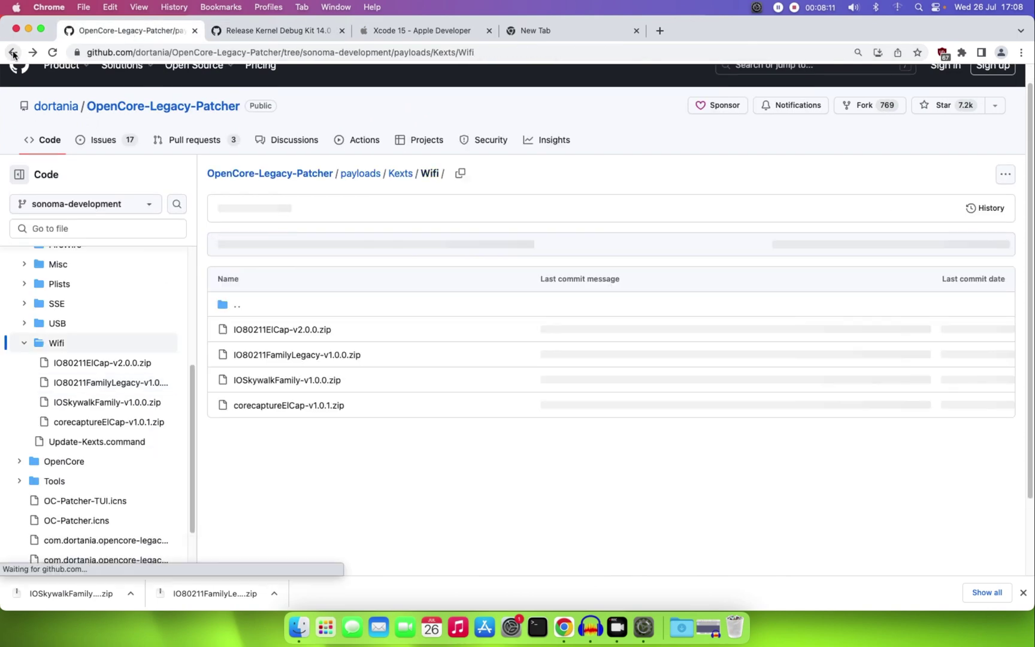
left_click(13, 53)
left_click(13, 53)
left_click(13, 53)
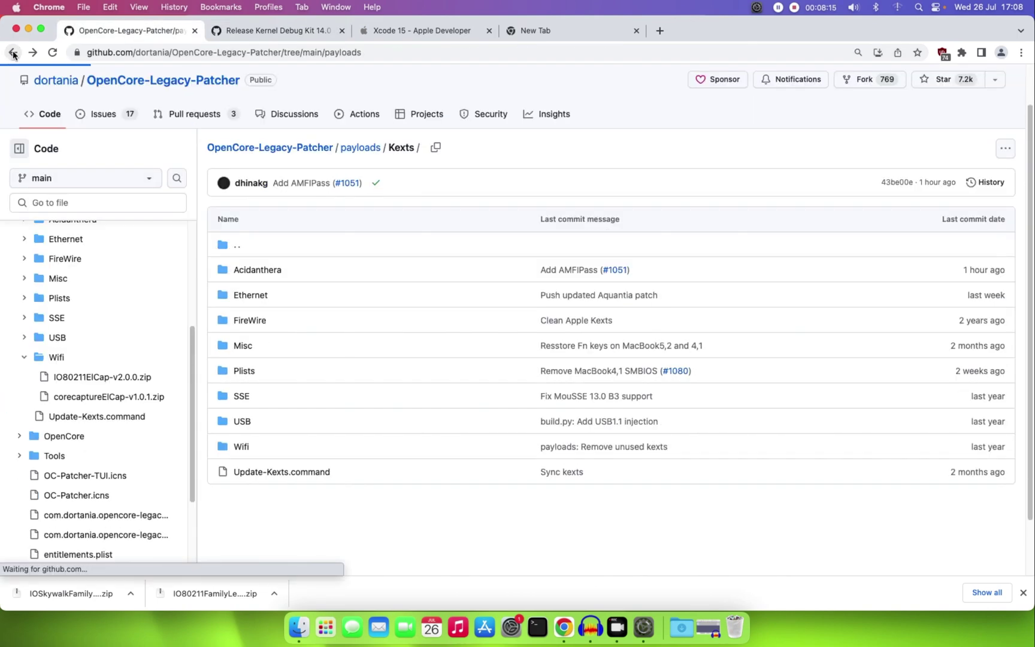
left_click(14, 52)
scroll(245, 262, "down", 15)
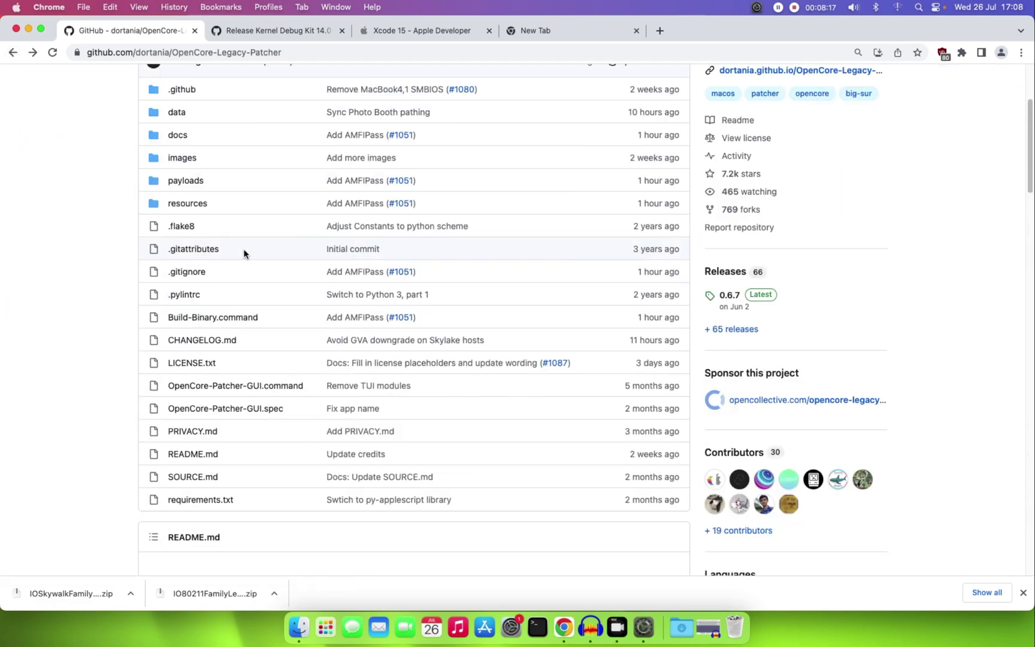
scroll(241, 235, "down", 8)
scroll(216, 204, "up", 10)
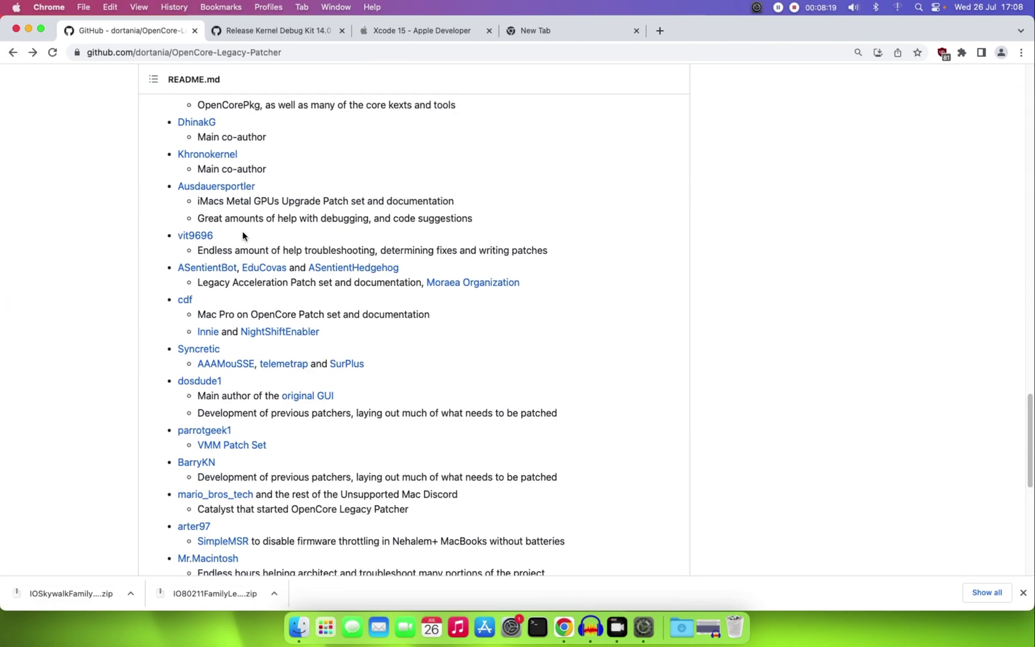
scroll(177, 155, "up", 20)
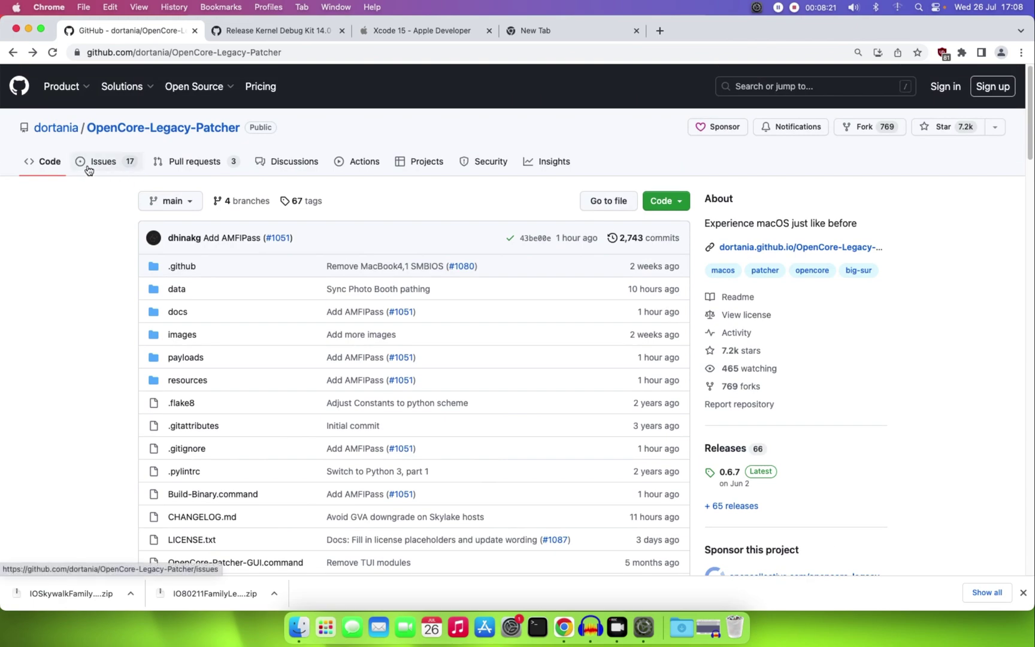
Step: Switch the repository to the sonoma-development branch and open the comparison of its commits ahead of main
left_click(177, 200)
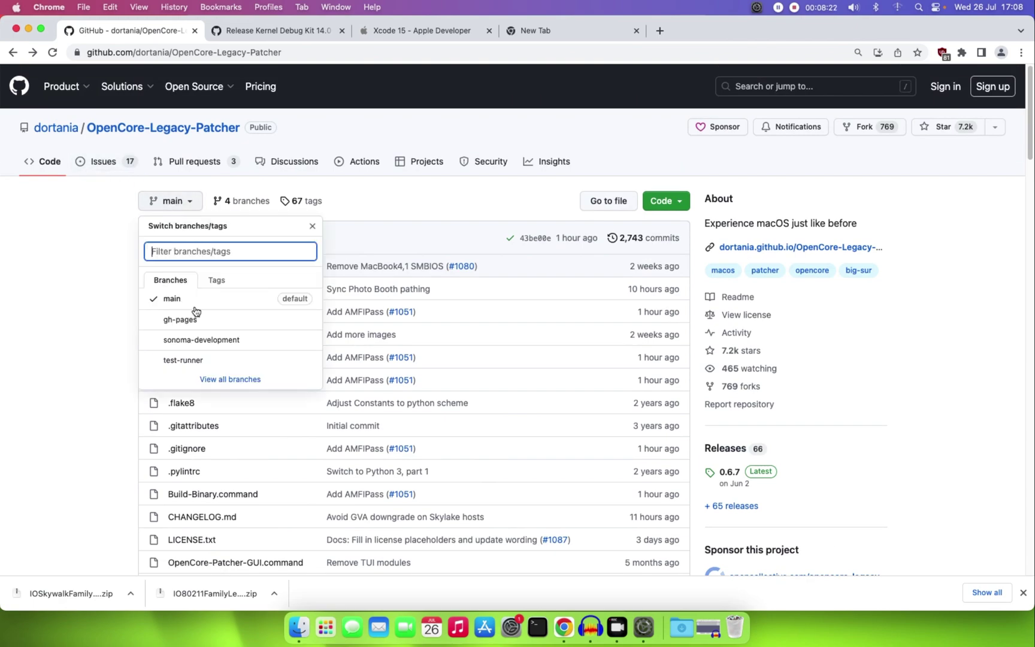
left_click(203, 345)
scroll(192, 324, "down", 20)
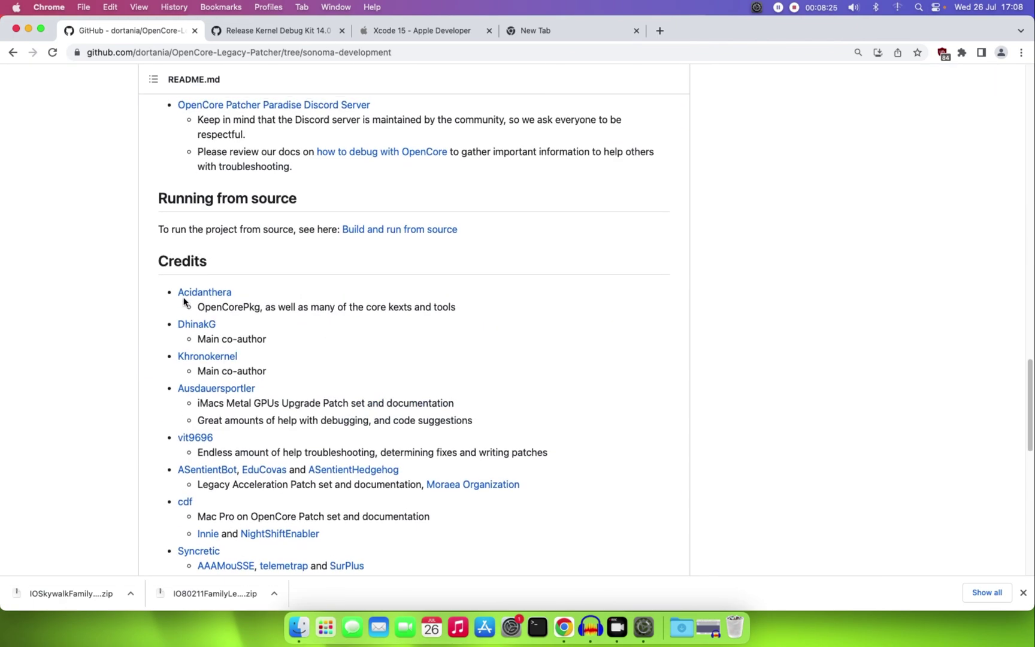
scroll(184, 300, "up", 20)
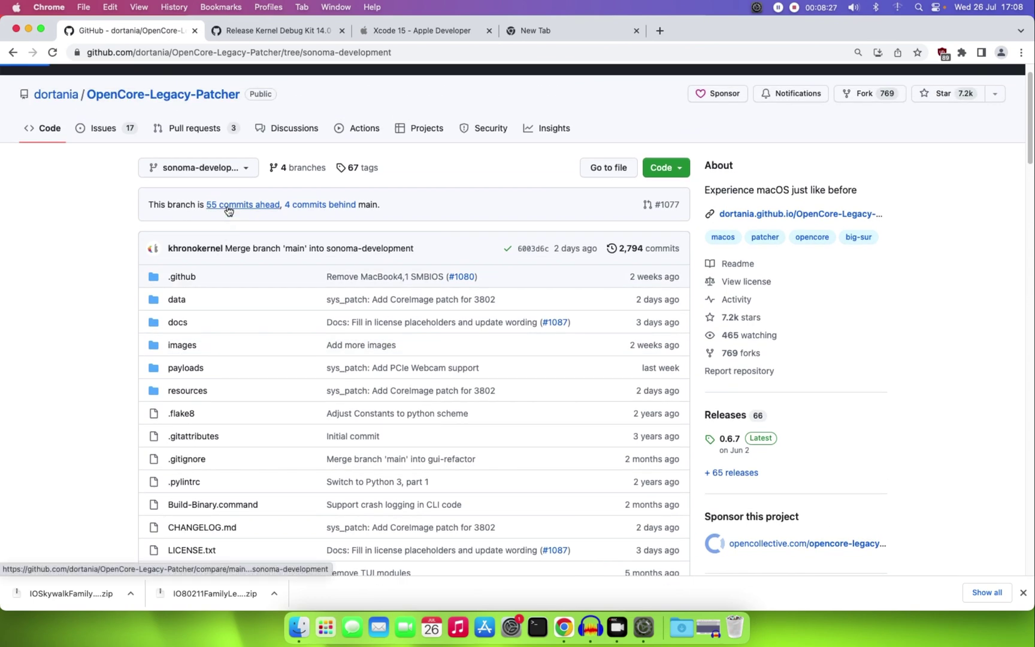
left_click(228, 206)
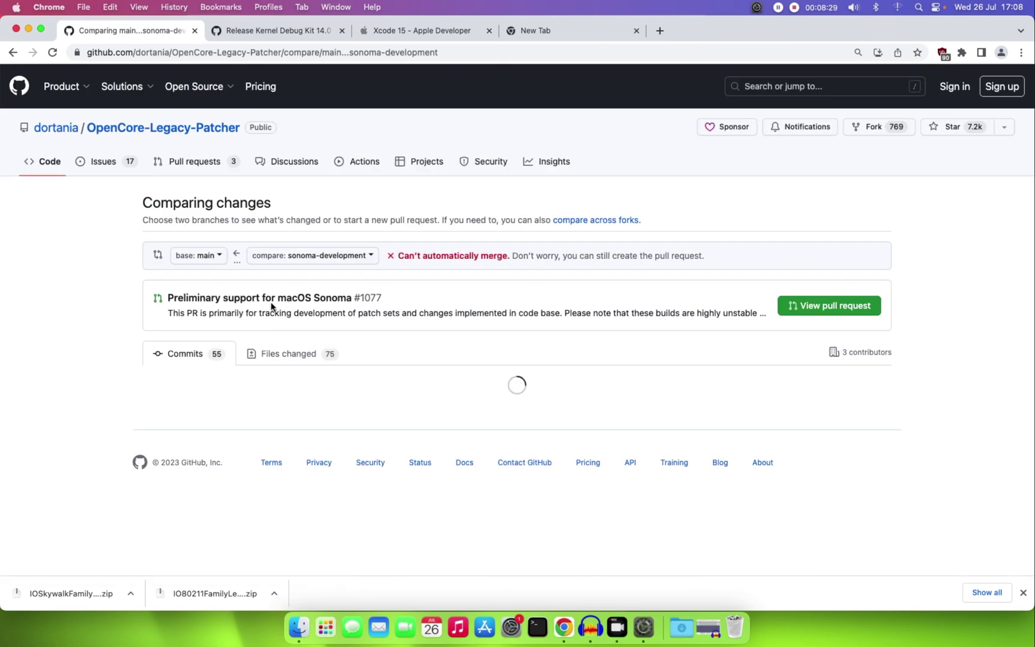
scroll(189, 337, "down", 15)
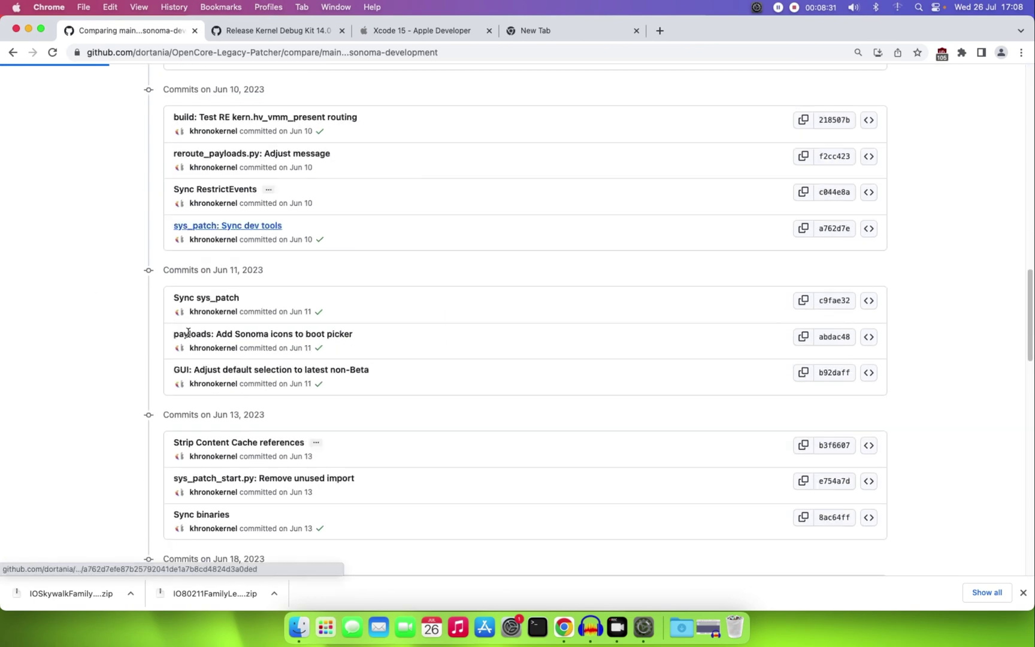
Step: Open pull request #1077 and review its Hackintosh notes on enabling patching support for modern Broadcom cards
scroll(188, 330, "down", 15)
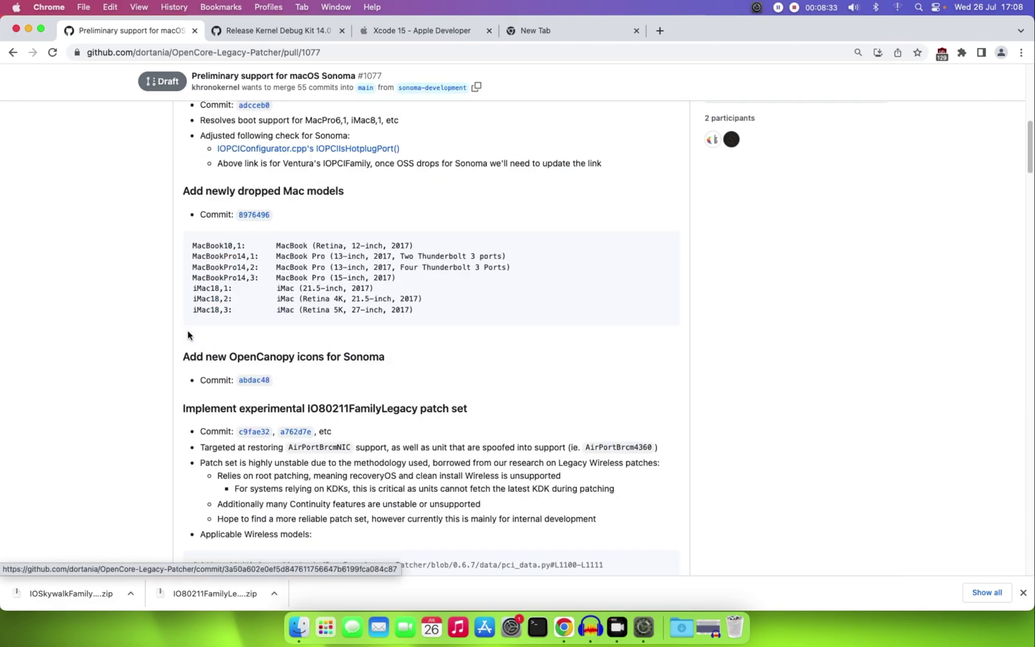
scroll(189, 328, "down", 5)
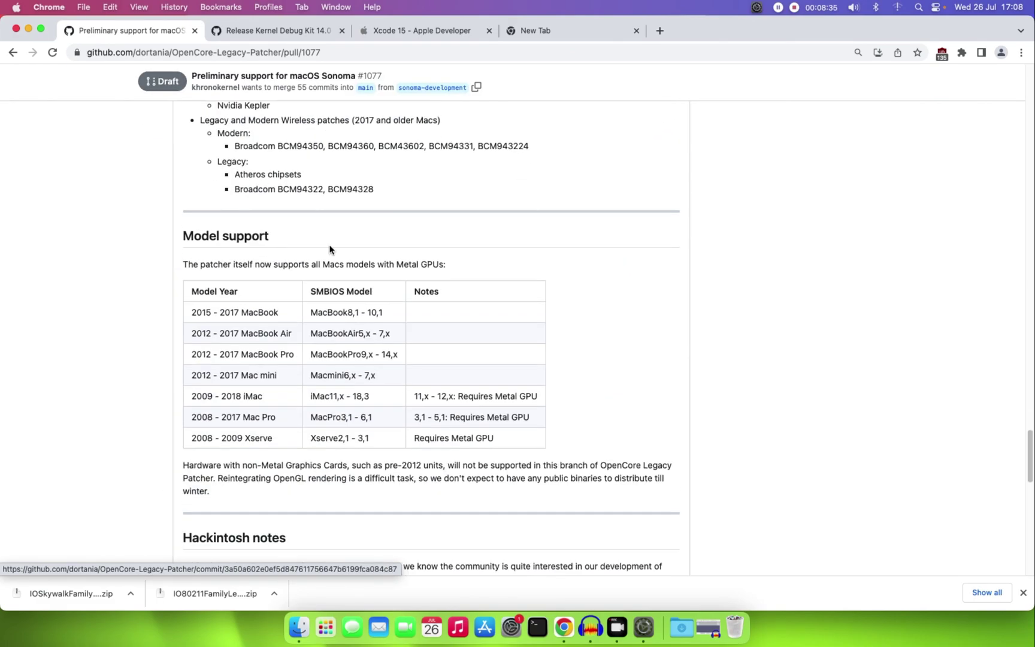
scroll(300, 347, "down", 8)
scroll(394, 361, "down", 1)
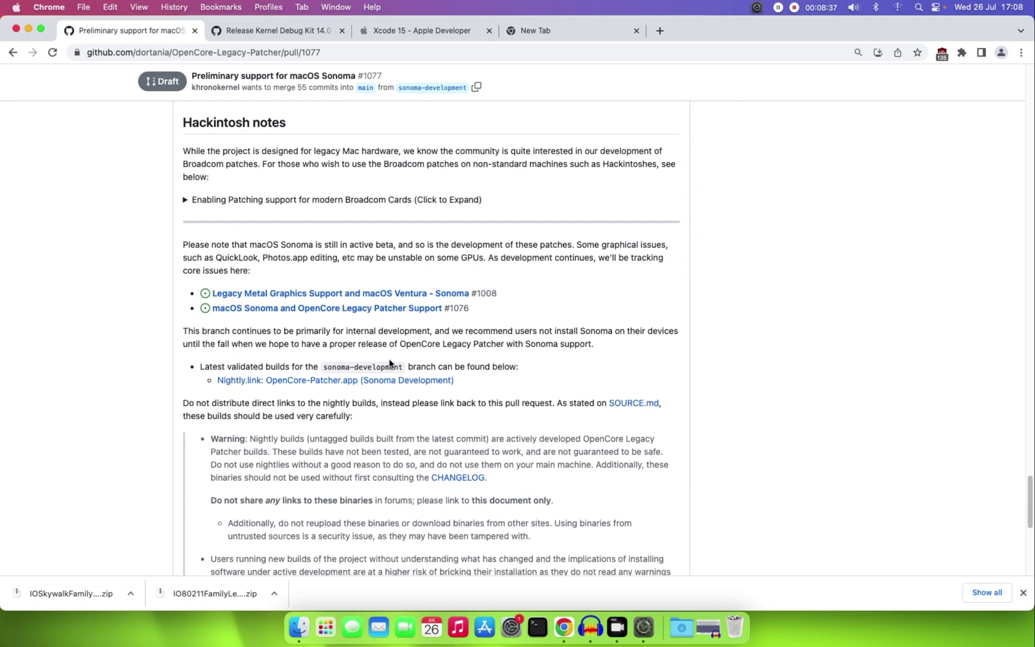
left_click(214, 202)
scroll(279, 345, "down", 3)
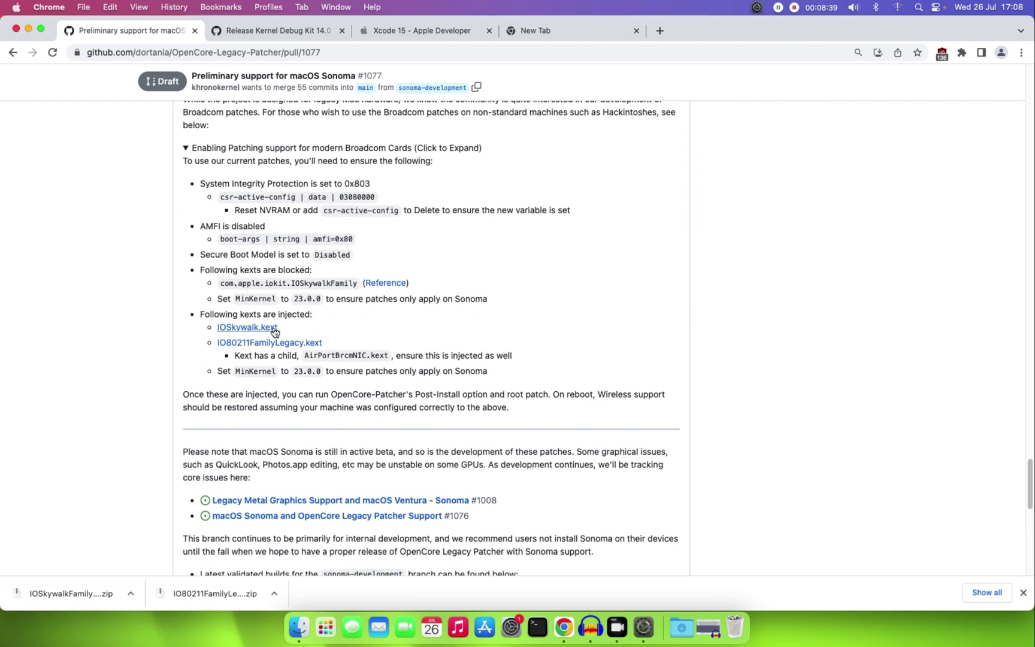
Step: Extract IOSkywalkFamily-v1.0.0.zip from the Downloads folder in Finder and move IOSkywalkFamily.kext to the desktop
left_click(27, 32)
left_click_drag(419, 143, 546, 245)
left_click_drag(486, 109, 432, 71)
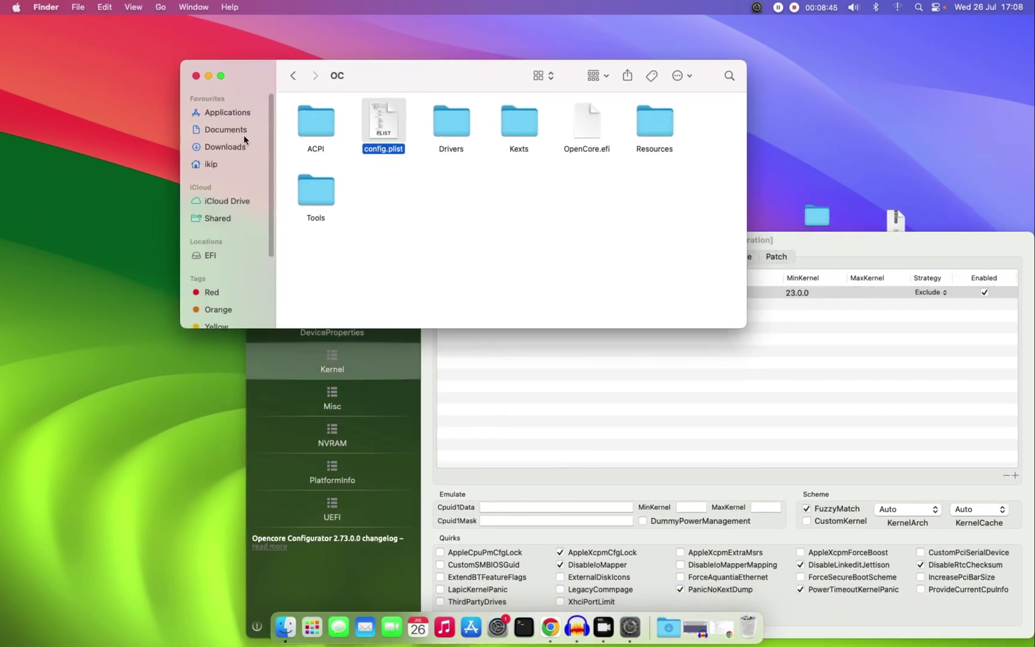
left_click(232, 147)
double_click(381, 129)
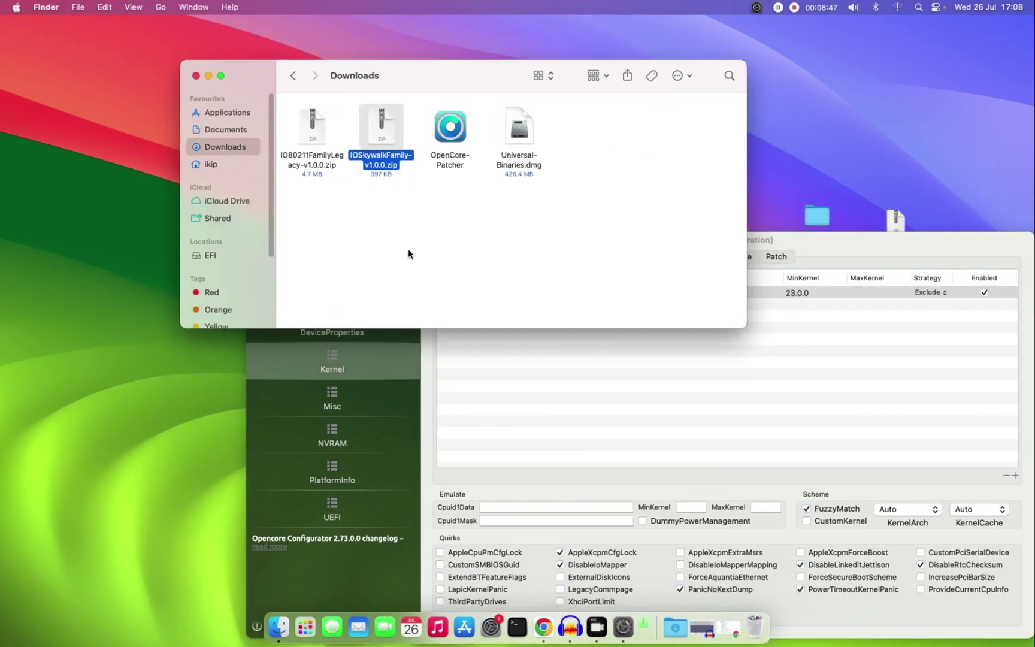
left_click_drag(447, 132, 89, 137)
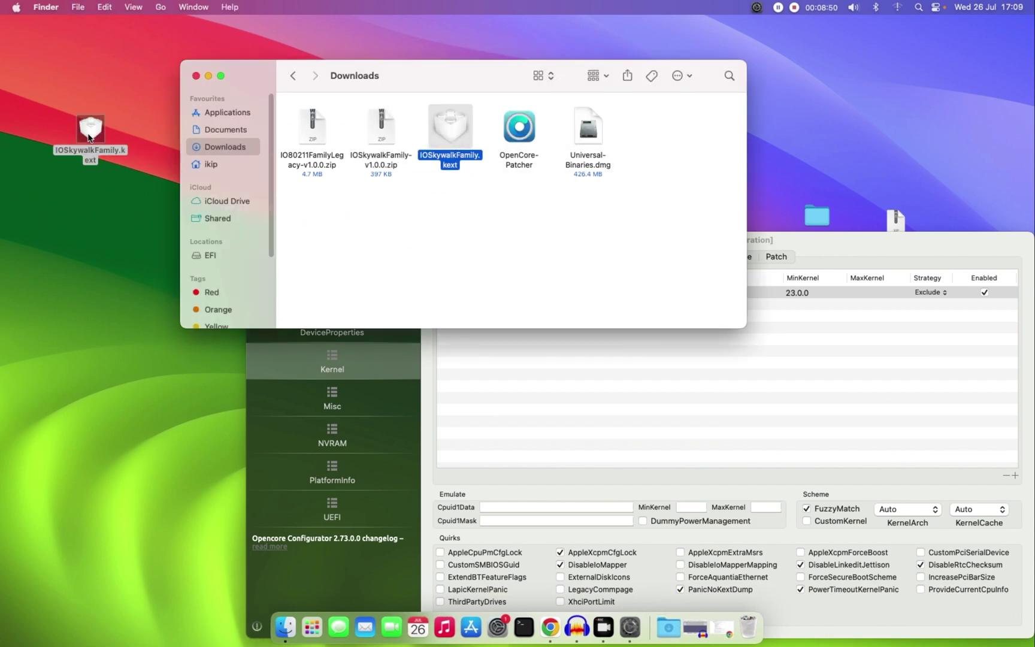
Step: Extract IO80211FamilyLegacy-v1.0.0.zip, move IO80211FamilyLegacy.kext to the desktop and close the Downloads window
double_click(308, 141)
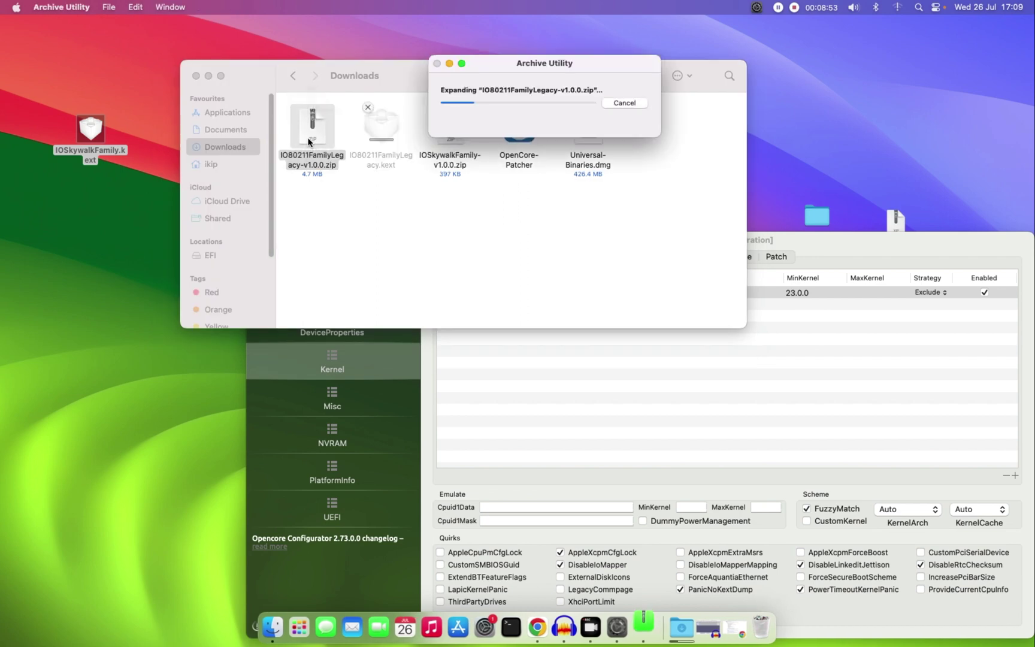
left_click_drag(393, 139, 90, 194)
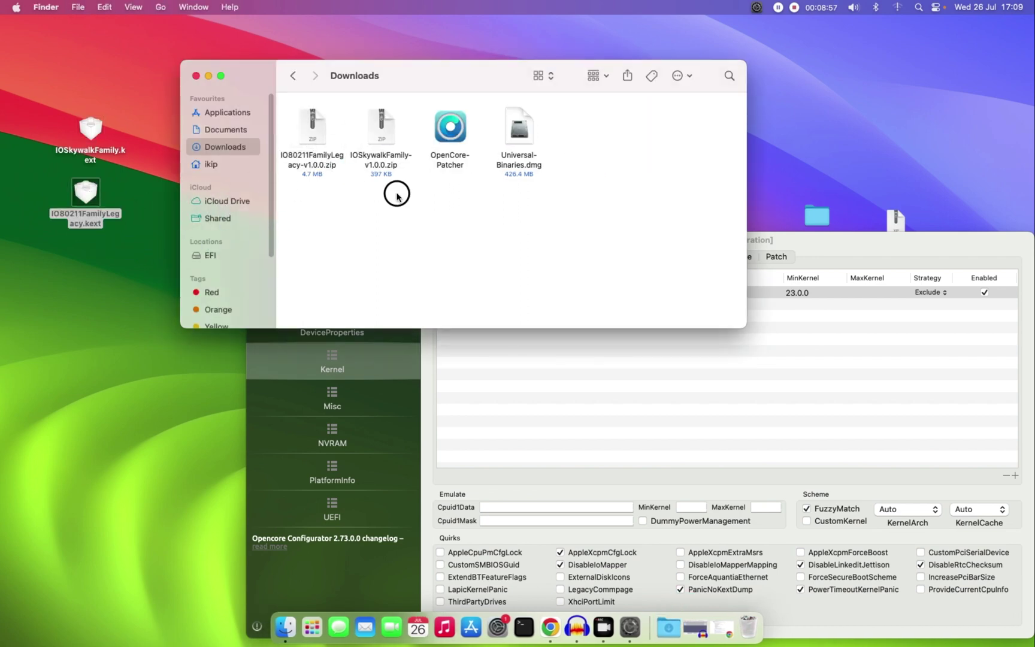
left_click(195, 76)
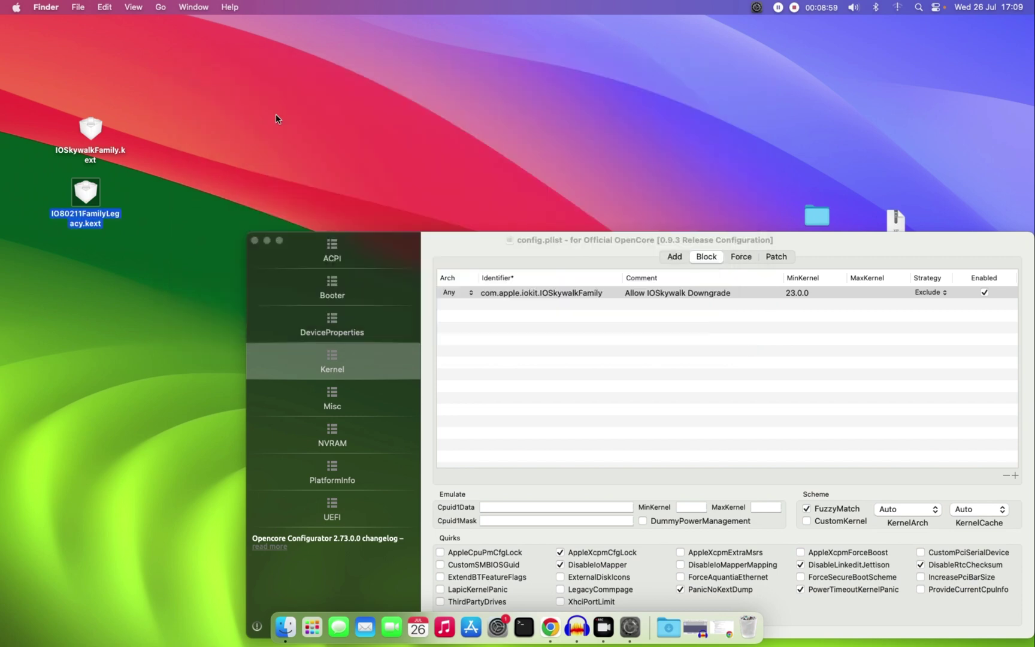
Step: Open the EFI/OC/Kexts folder on the EFI volume in Finder and arrange its kexts by name
left_click_drag(620, 248, 478, 264)
left_click(287, 617)
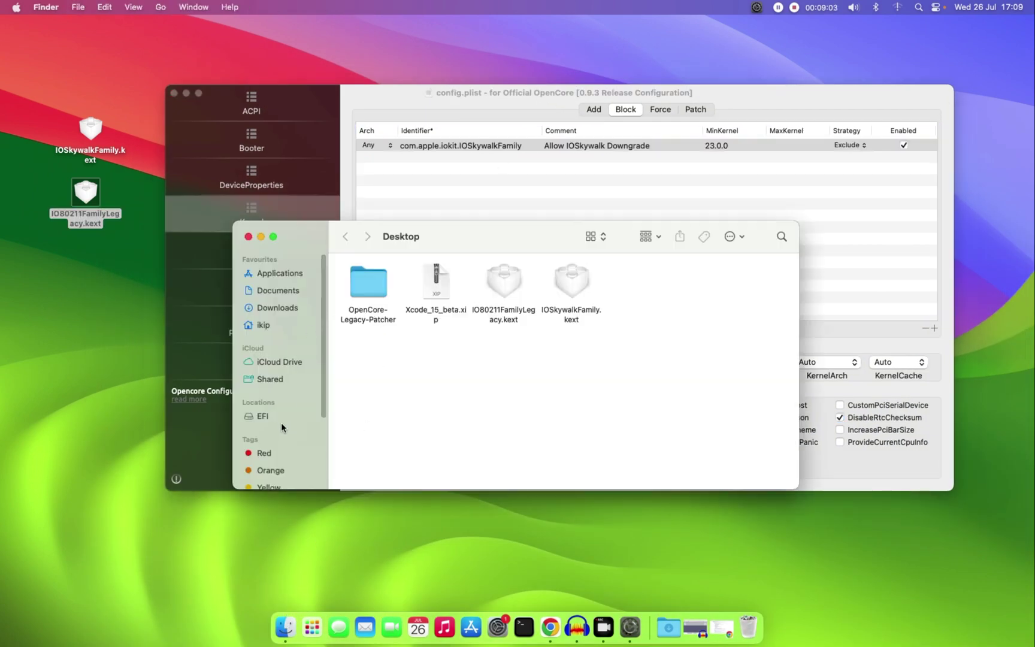
left_click(270, 415)
double_click(380, 294)
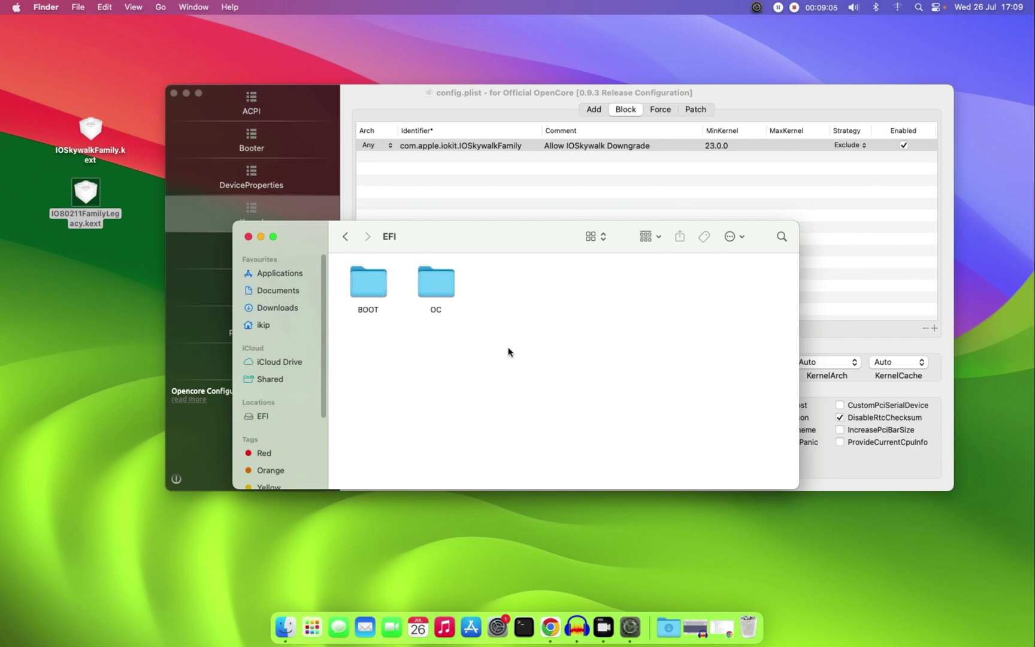
double_click(444, 278)
double_click(572, 282)
left_click_drag(511, 248, 559, 176)
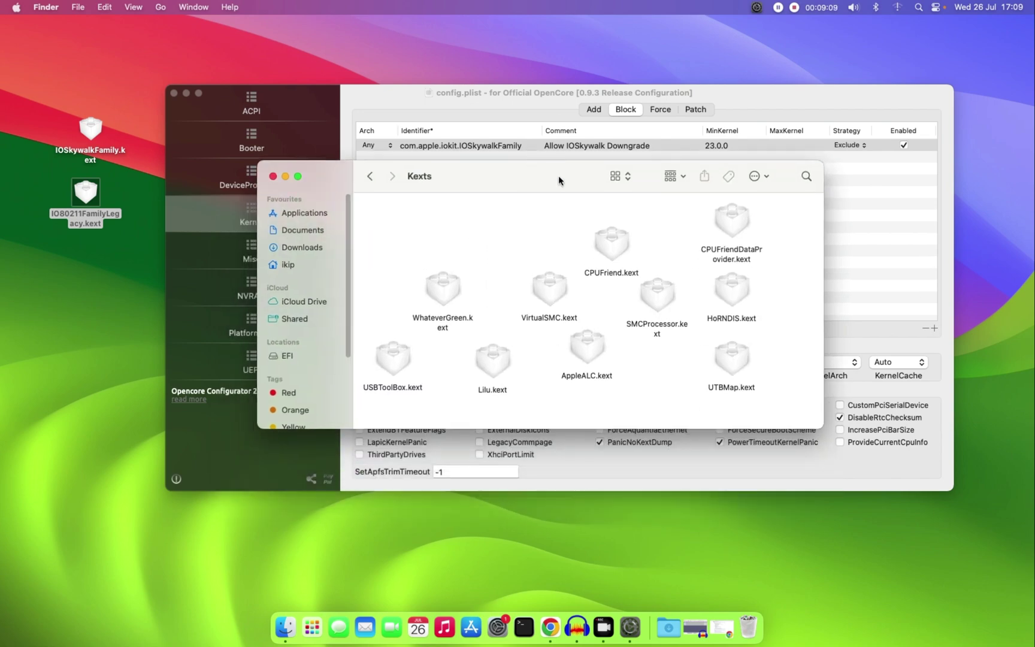
left_click(680, 179)
left_click(690, 213)
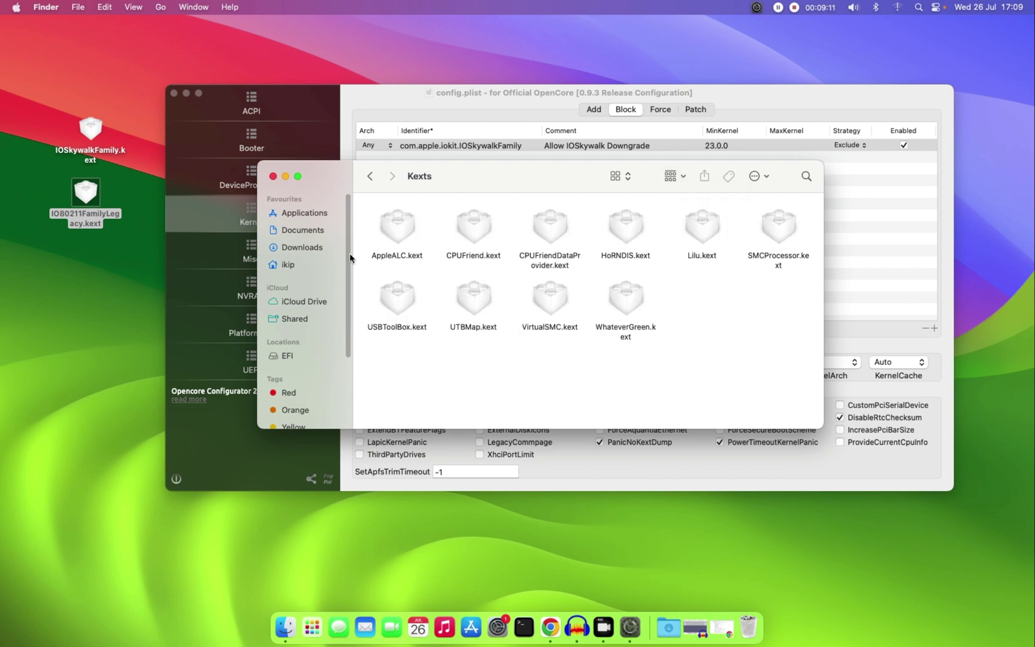
Step: Copy IOSkywalkFamily.kext and IO80211FamilyLegacy.kext from the desktop into the EFI's Kexts folder
left_click(108, 288)
left_click_drag(137, 114, 76, 210)
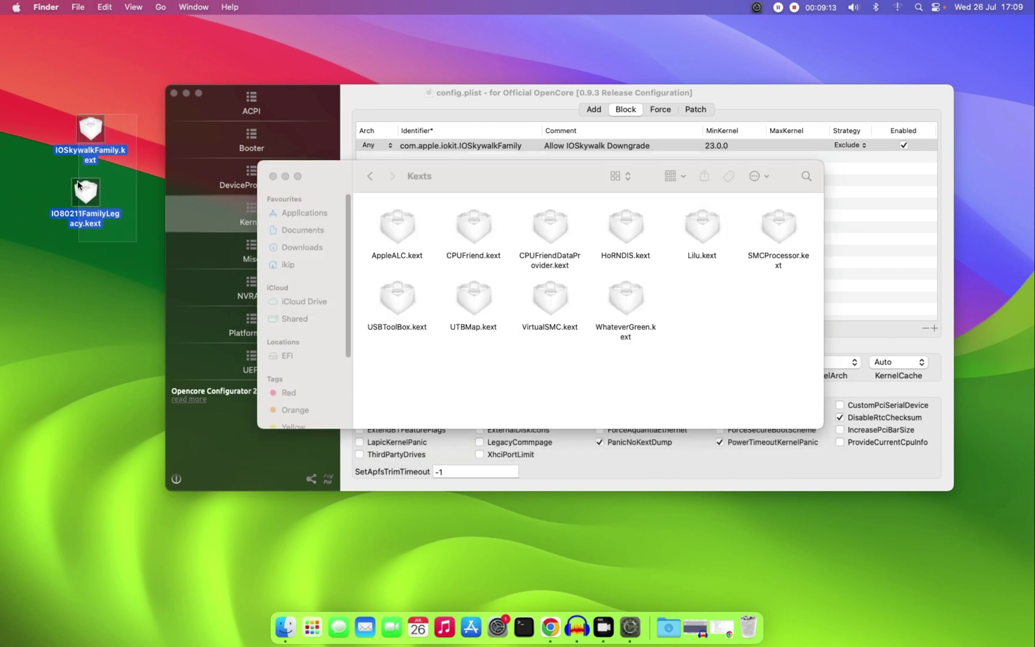
left_click_drag(94, 131, 708, 284)
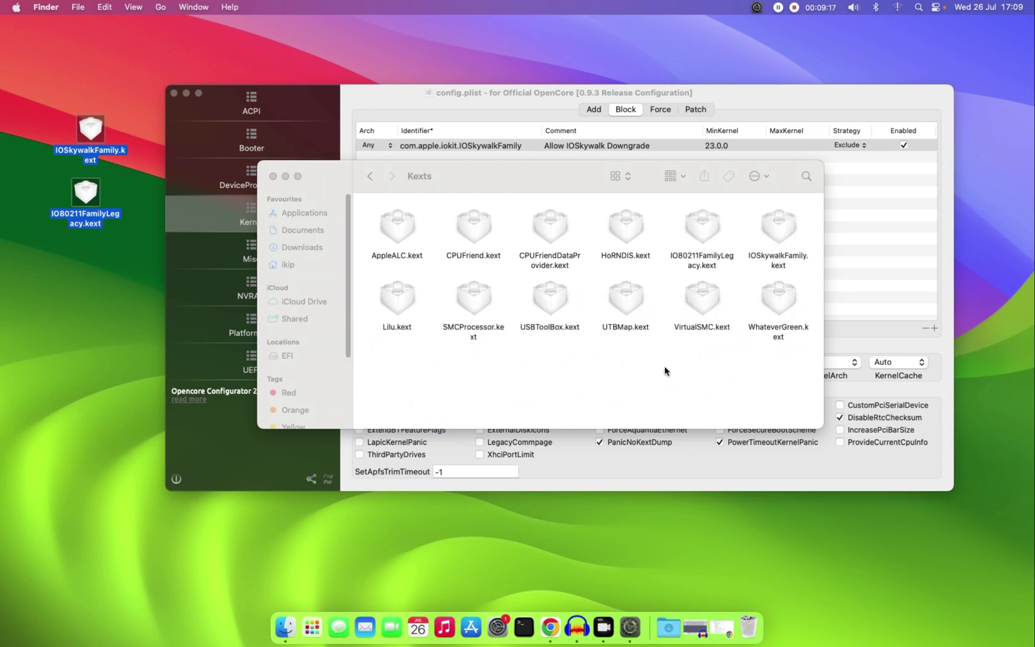
Step: Switch to OpenCore Configurator and remove every kext entry from the Kernel Add list of config.plist
left_click(580, 108)
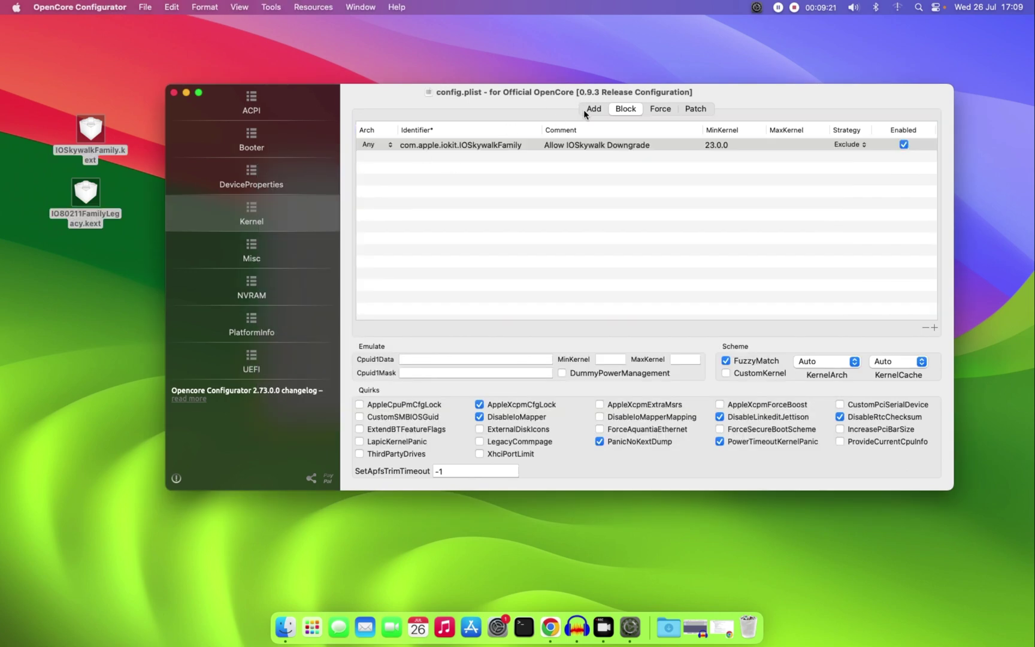
left_click(592, 109)
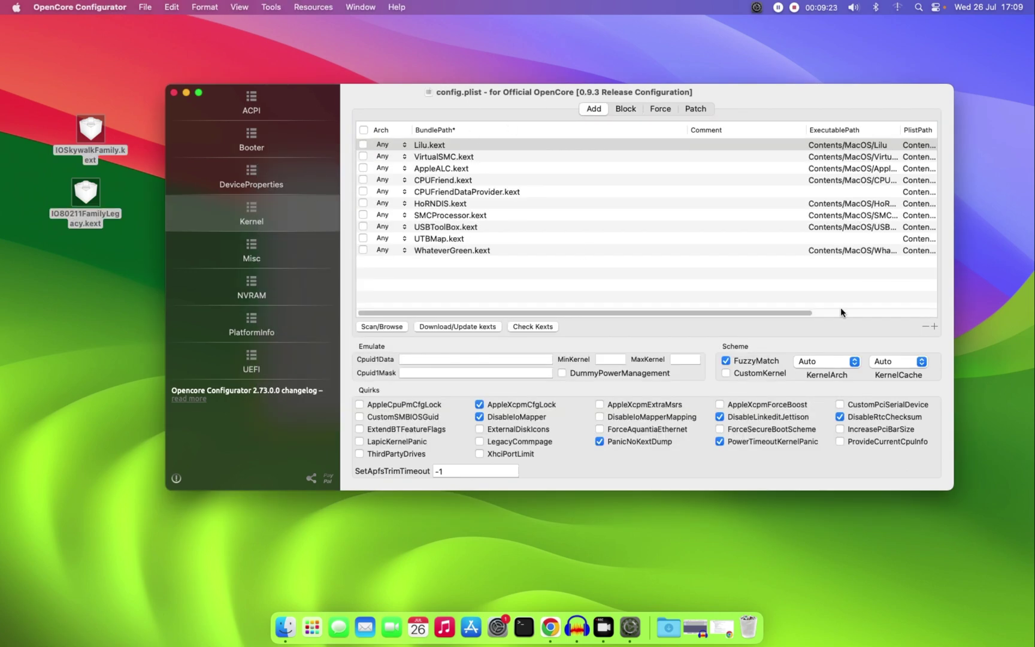
left_click(927, 327)
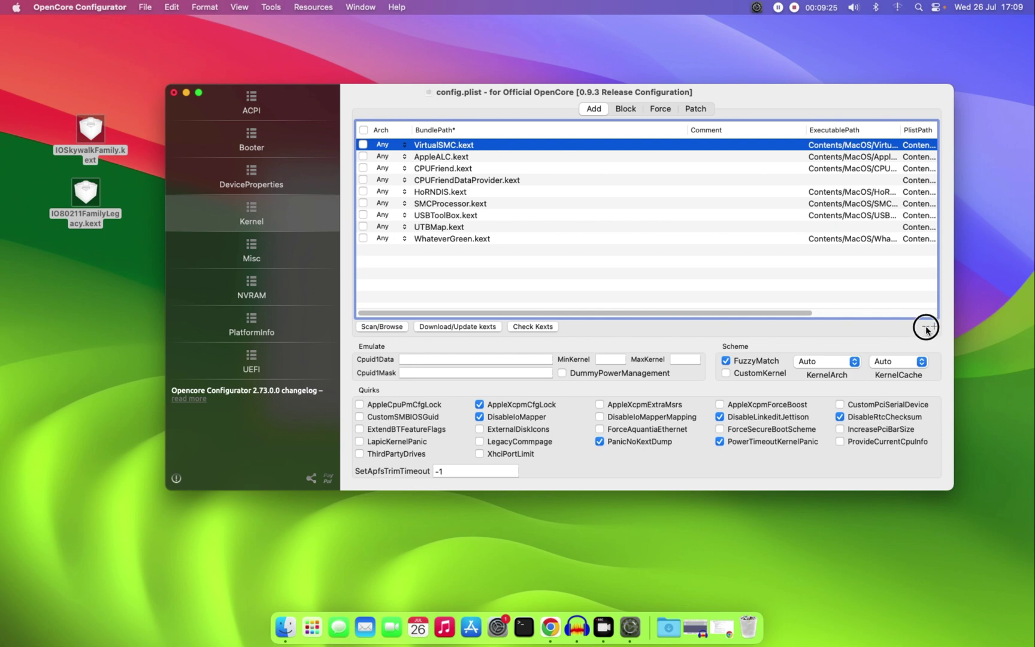
left_click(928, 328)
left_click(927, 329)
left_click(927, 328)
left_click(927, 328)
left_click(928, 328)
left_click(928, 329)
left_click(927, 329)
left_click(928, 328)
left_click(927, 328)
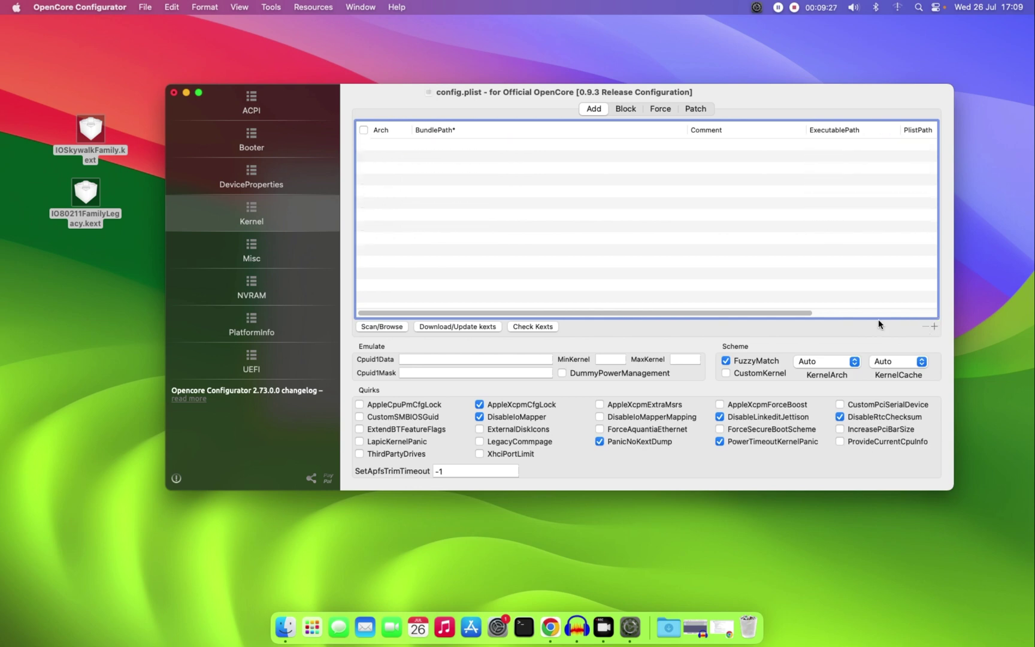
Step: Add all kexts from the EFI's Kexts folder to the Kernel Add list of config.plist and close the Kexts window
left_click(11, 310)
left_click(320, 274)
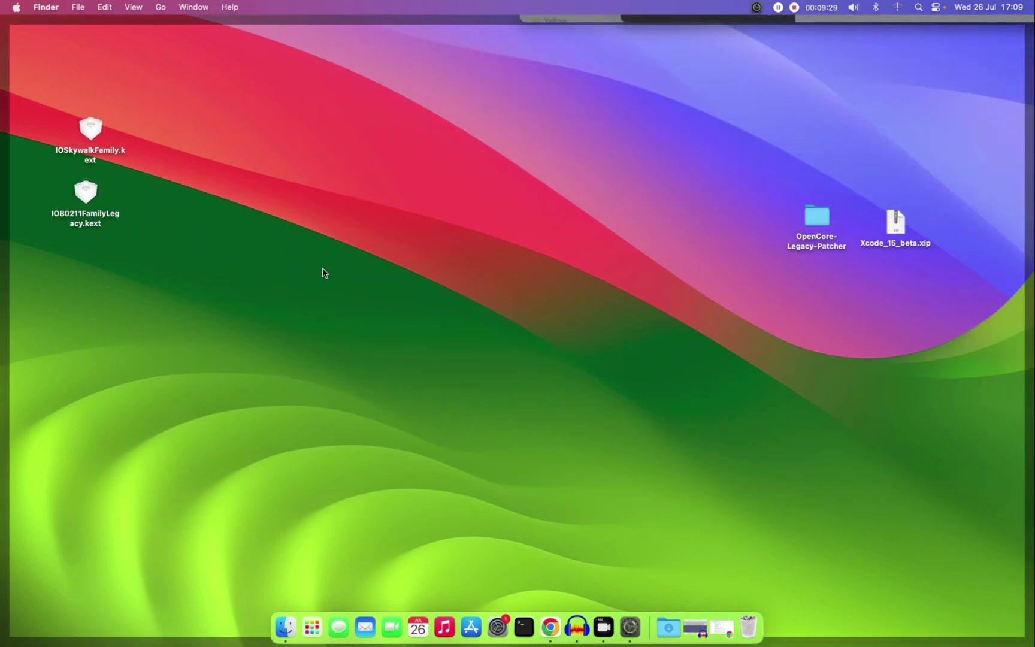
left_click_drag(741, 23, 562, 109)
left_click(292, 637)
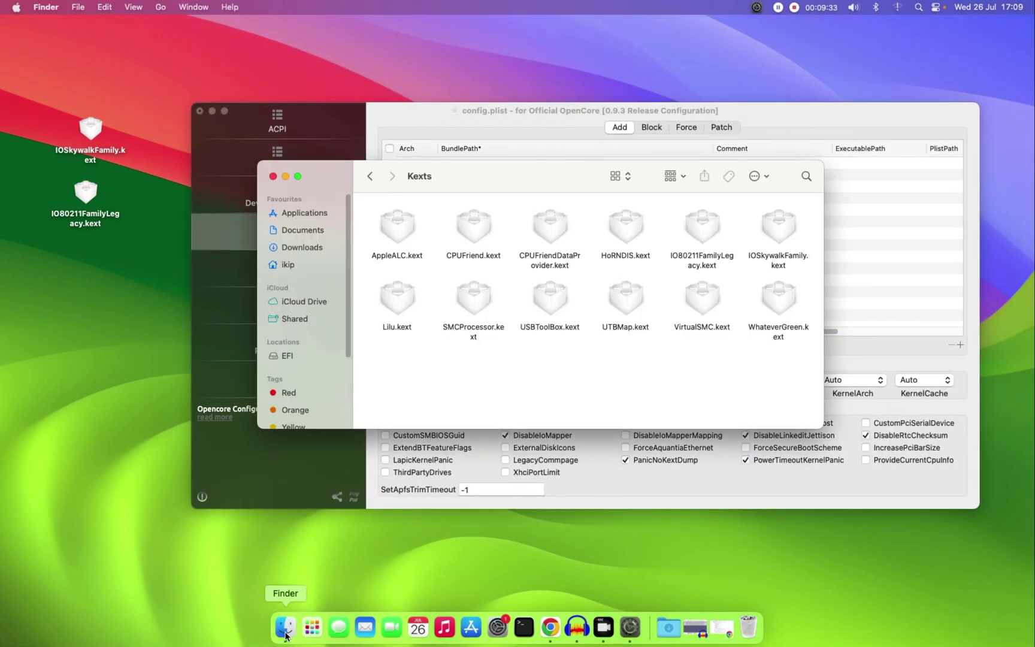
left_click_drag(798, 215, 428, 352)
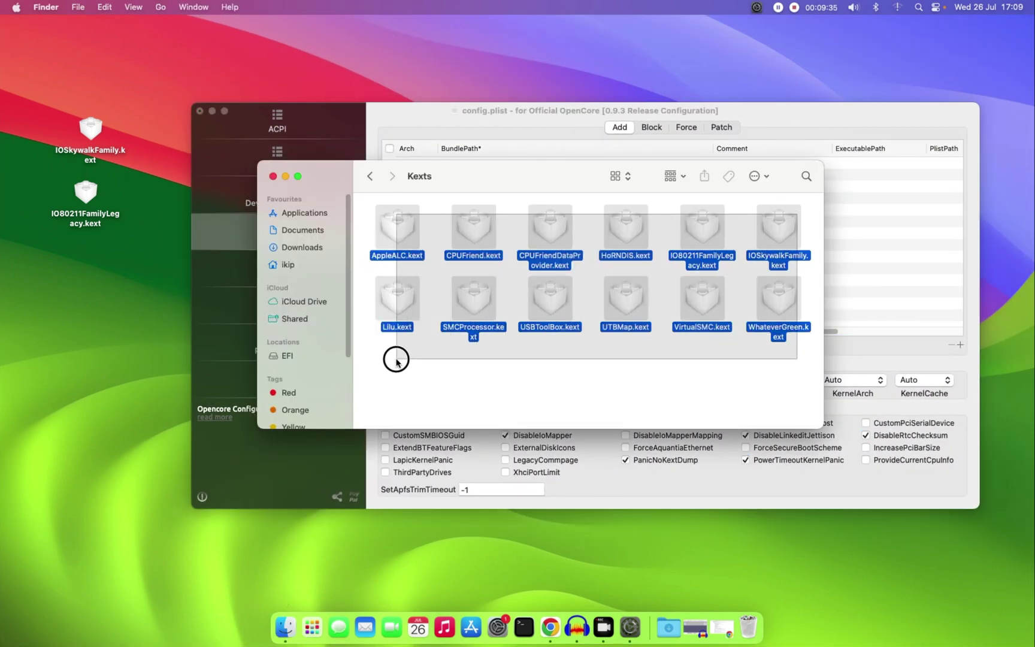
left_click_drag(549, 180, 389, 212)
left_click_drag(477, 264, 737, 206)
left_click(685, 110)
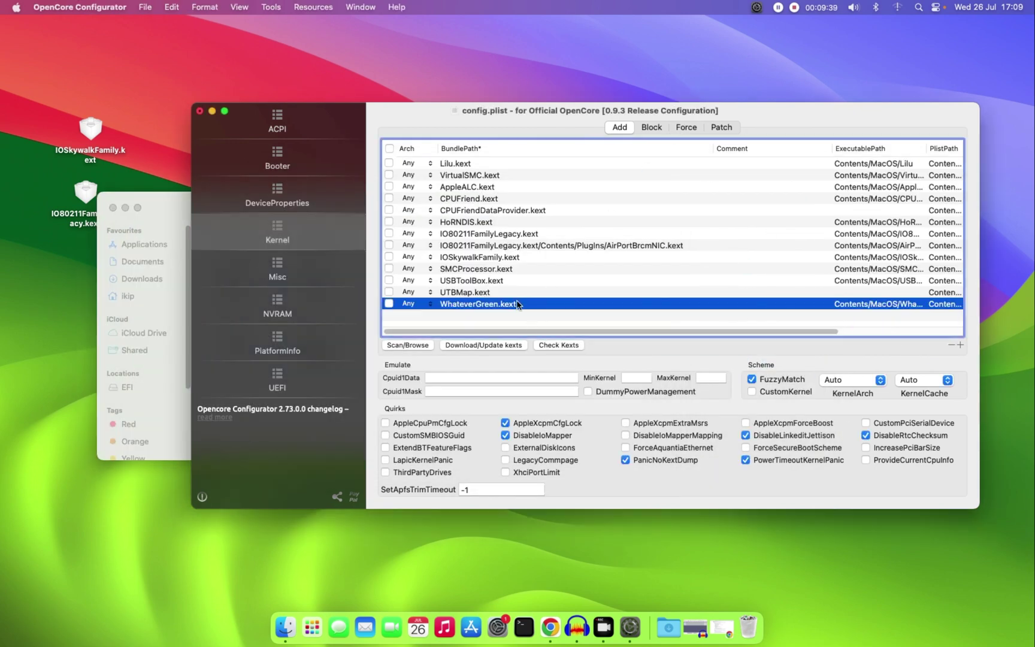
left_click(113, 208)
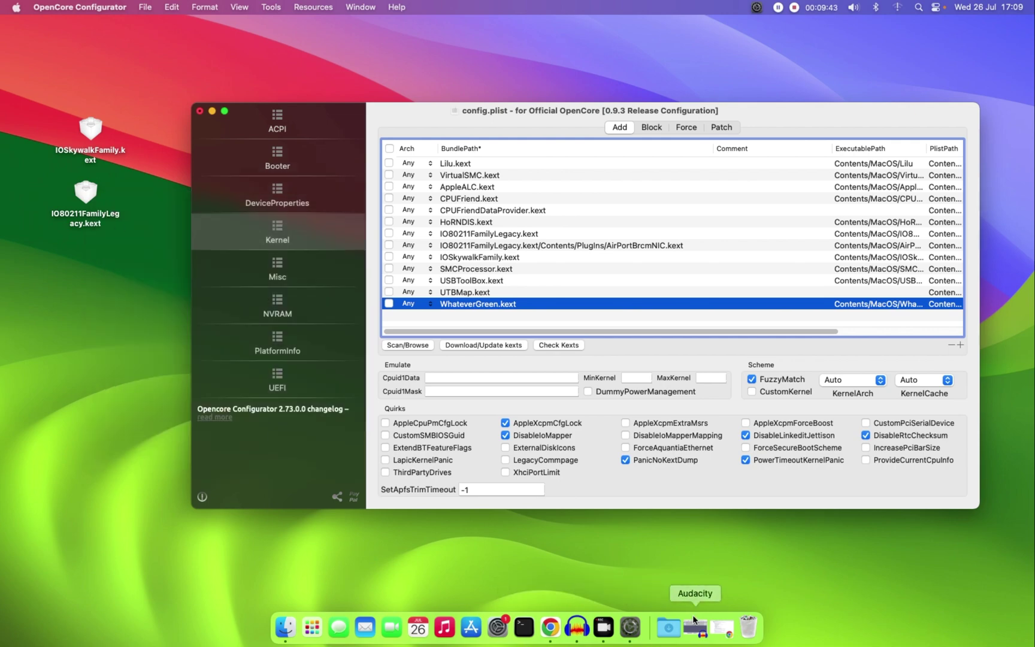
Step: Switch to Chrome, review the AirPortBrcmNIC.kext injection requirement, copy the MinKernel value 23.0.0 and minimize the browser
left_click(727, 628)
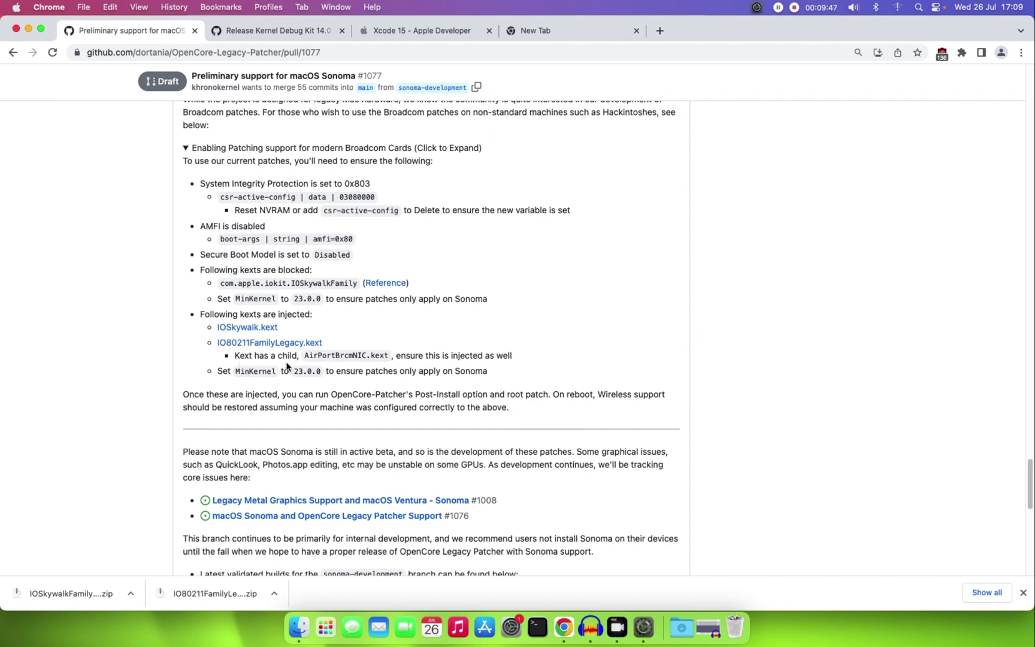
left_click_drag(305, 356, 390, 356)
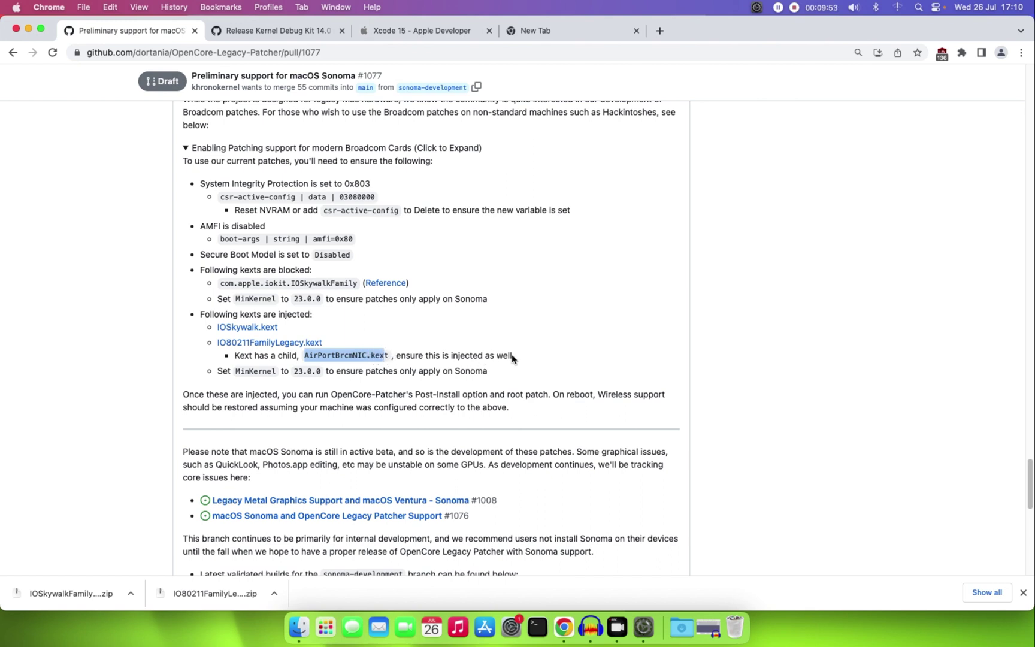
left_click_drag(510, 356, 437, 355)
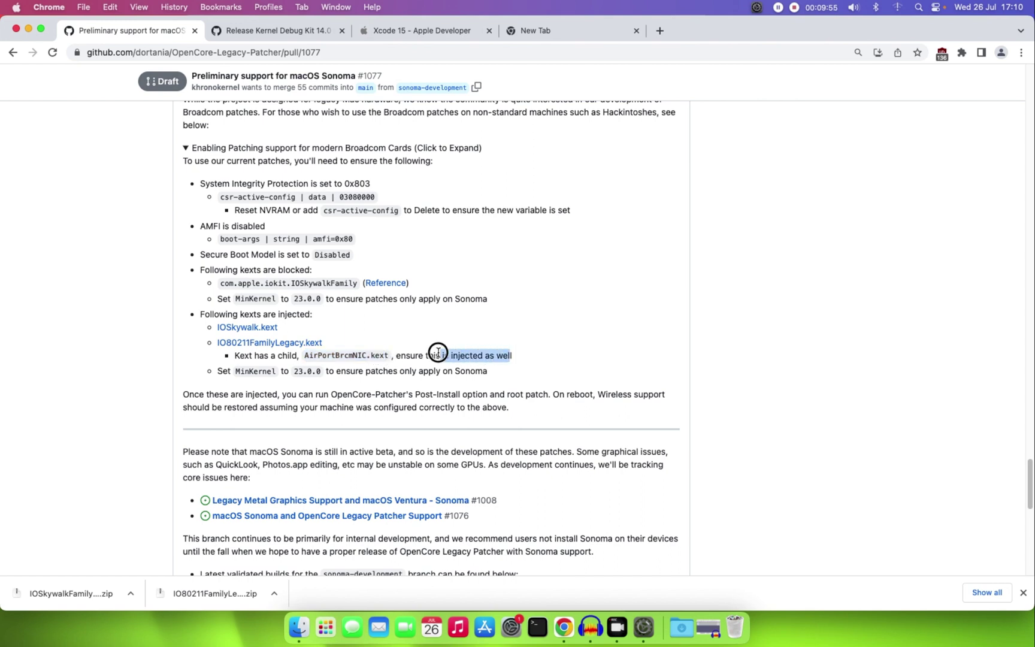
left_click_drag(234, 371, 321, 370)
right_click(317, 376)
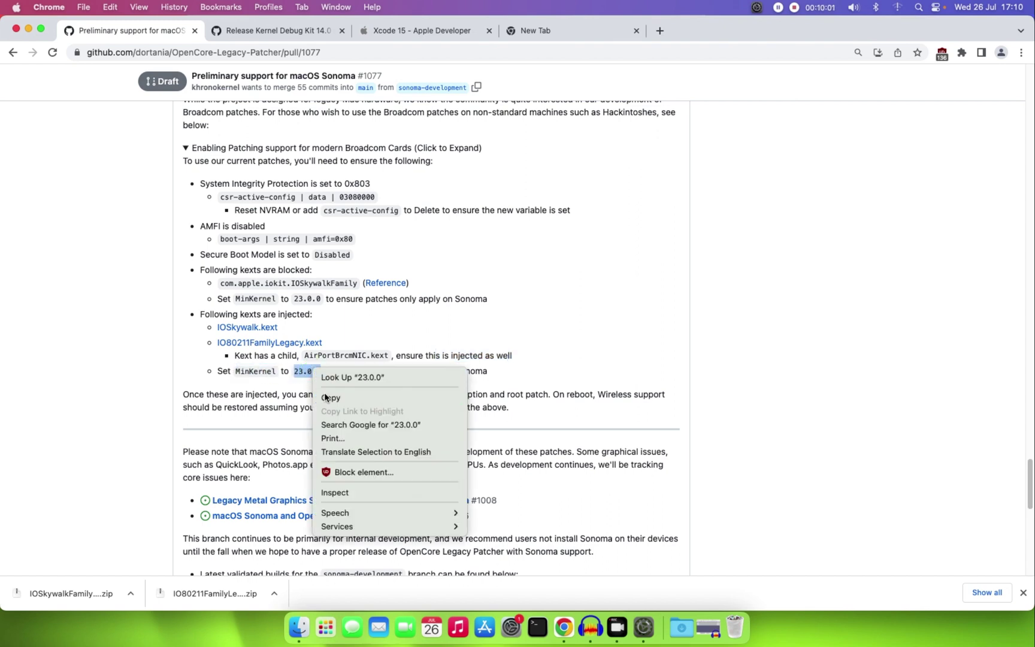
left_click(326, 397)
left_click(28, 29)
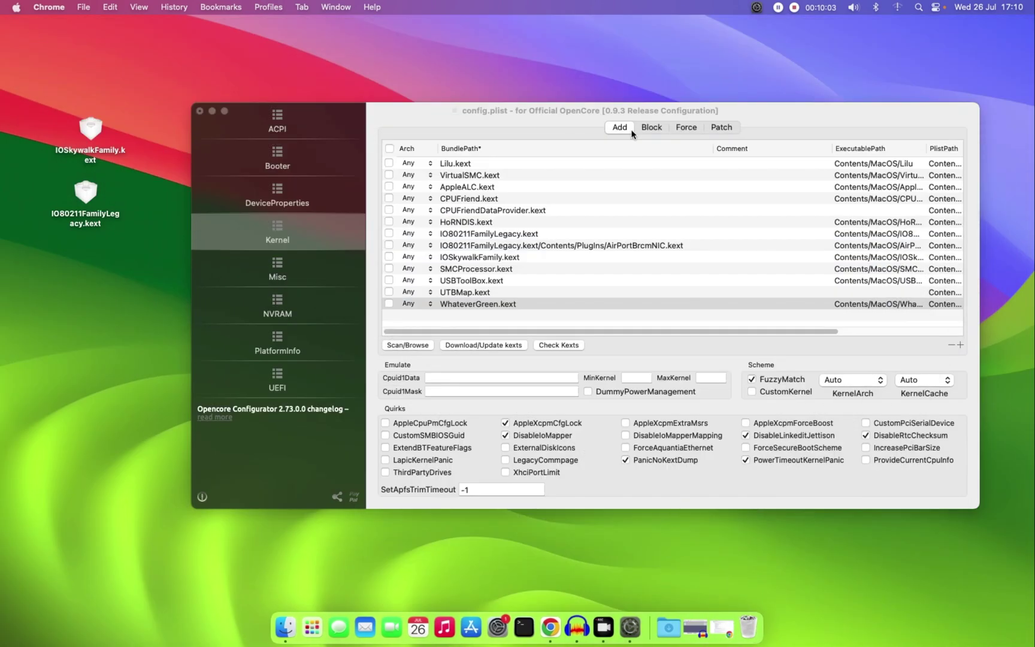
Step: Set MinKernel to 23.0.0 for the IO80211FamilyLegacy.kext/Contents/PlugIns/AirPortBrcmNIC.kext entry
left_click_drag(658, 112, 589, 107)
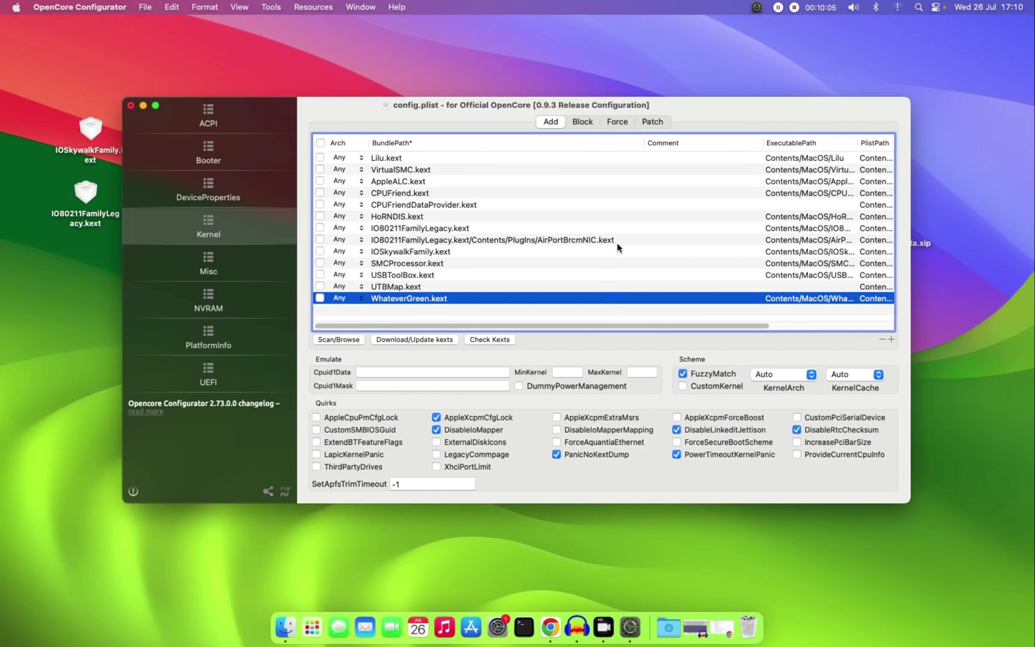
left_click_drag(684, 326, 814, 335)
left_click(443, 240)
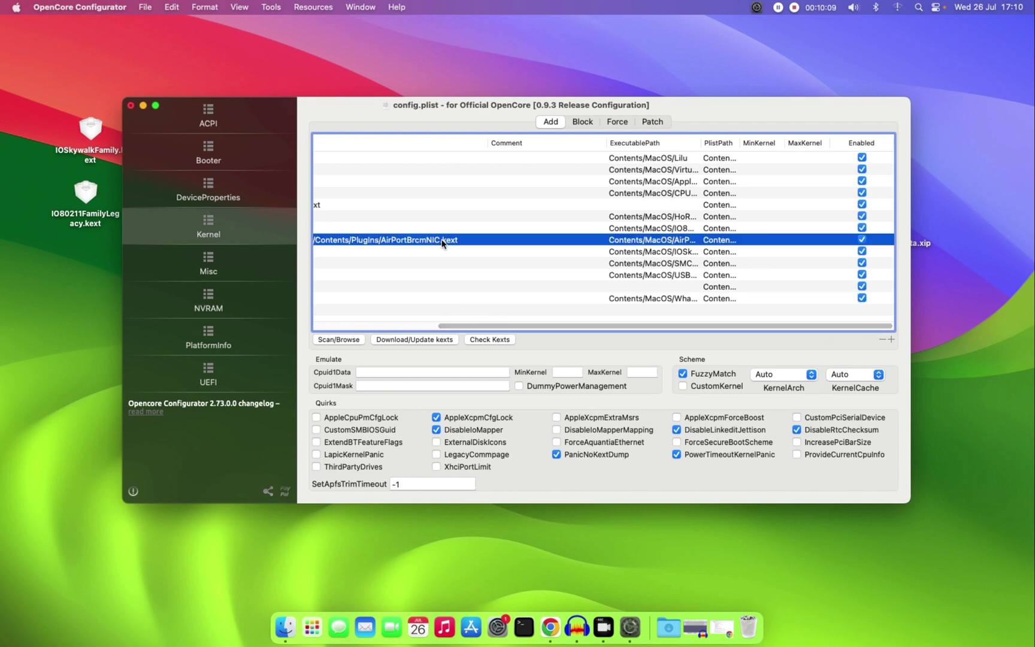
double_click(764, 239)
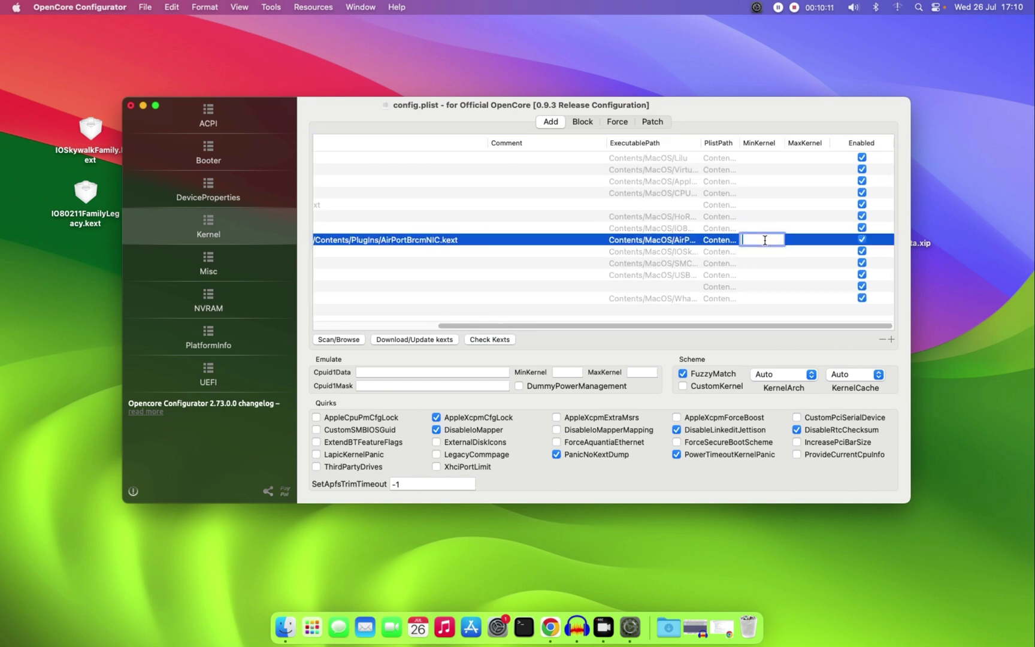
right_click(764, 240)
left_click(775, 273)
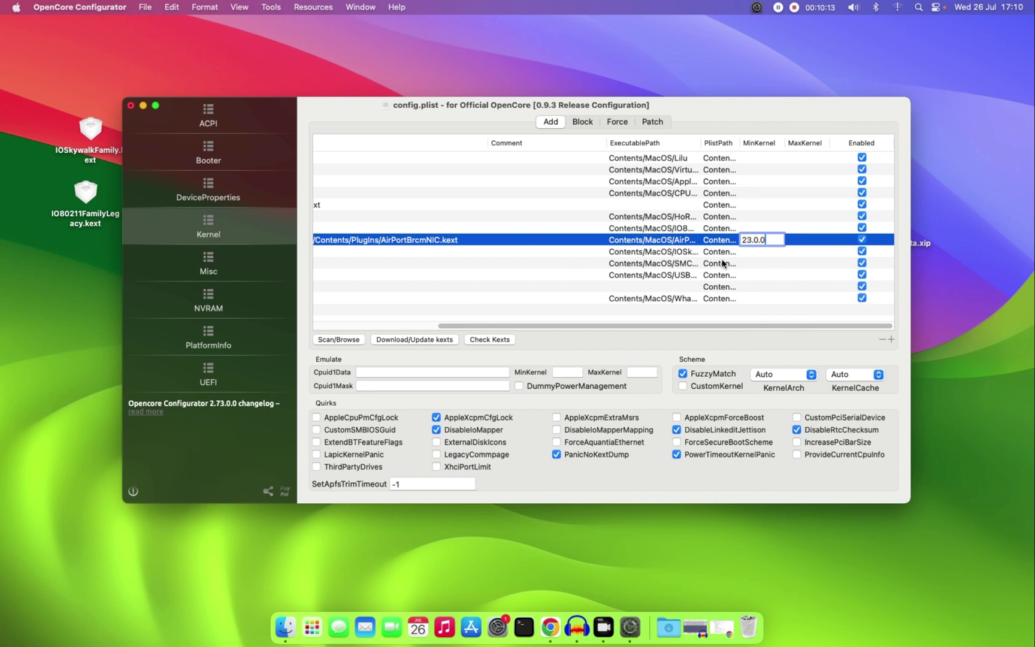
left_click(793, 243)
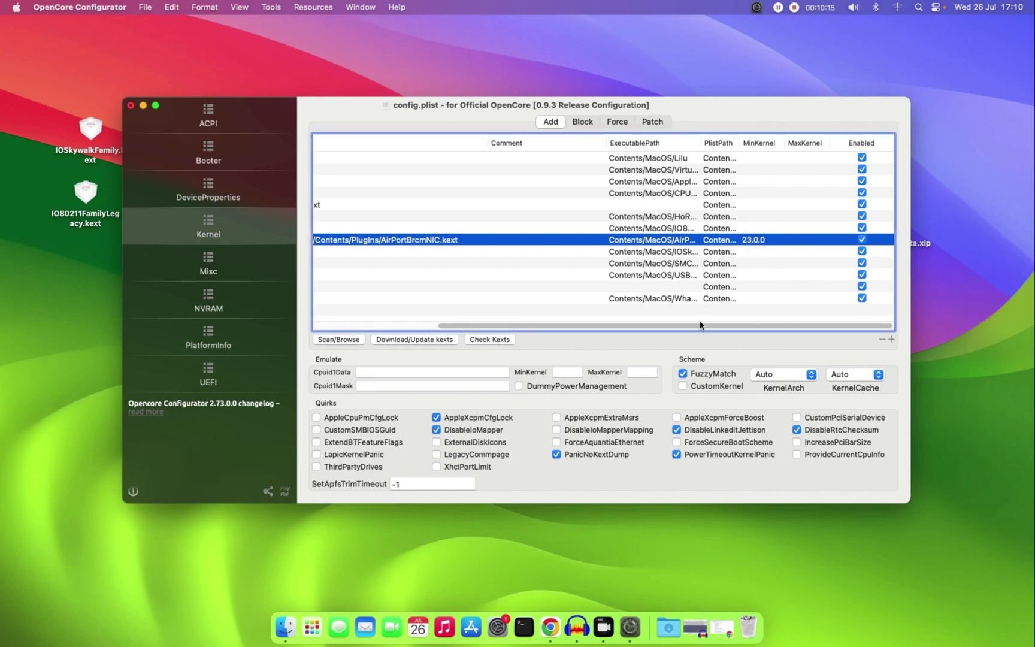
Step: Move the IOSkywalkFamily.kext entry directly above IO80211FamilyLegacy.kext in the Kernel Add list
left_click_drag(701, 327, 491, 328)
left_click_drag(531, 107, 565, 159)
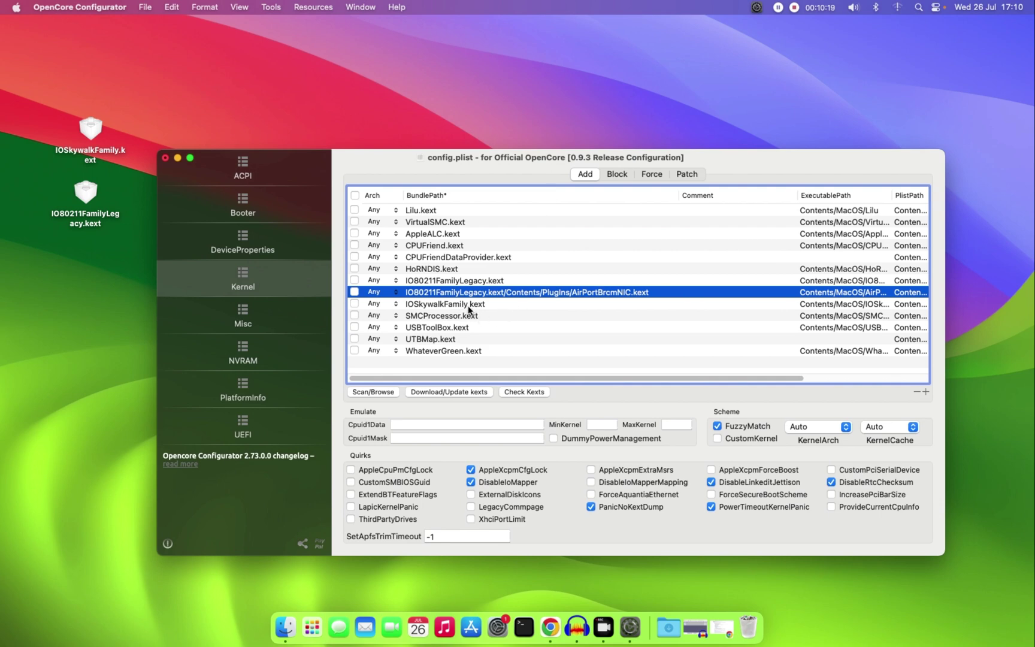
left_click(467, 305)
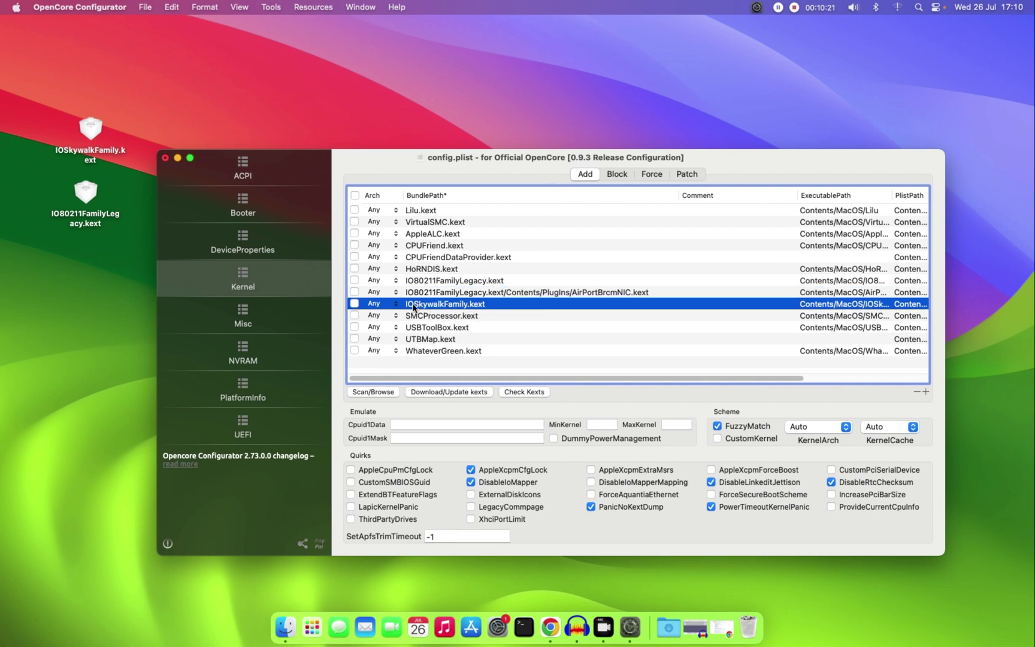
left_click_drag(449, 310, 446, 275)
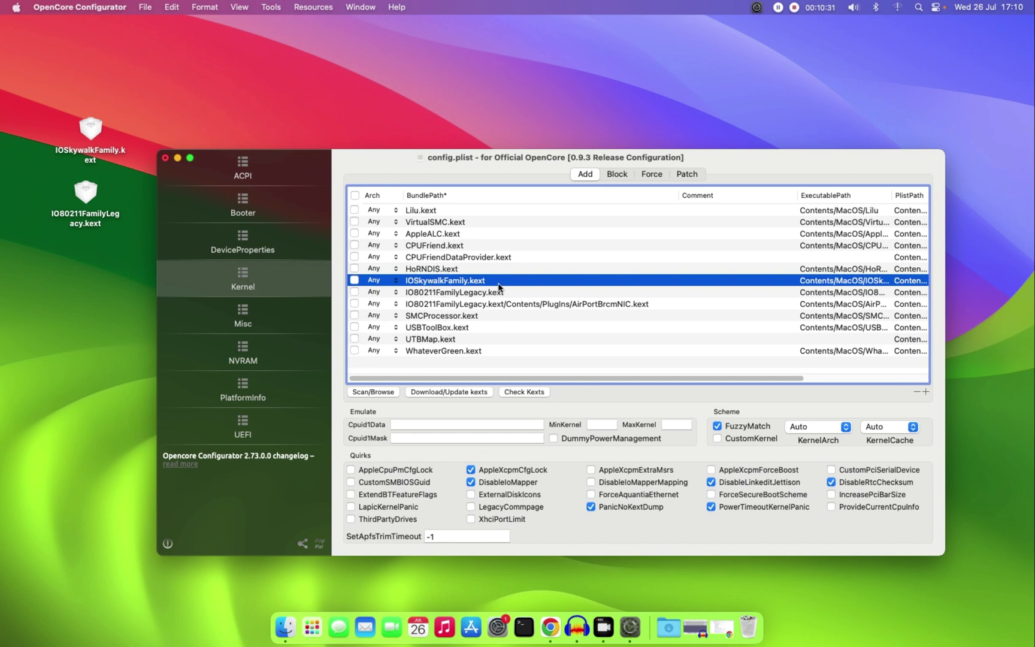
left_click(420, 294)
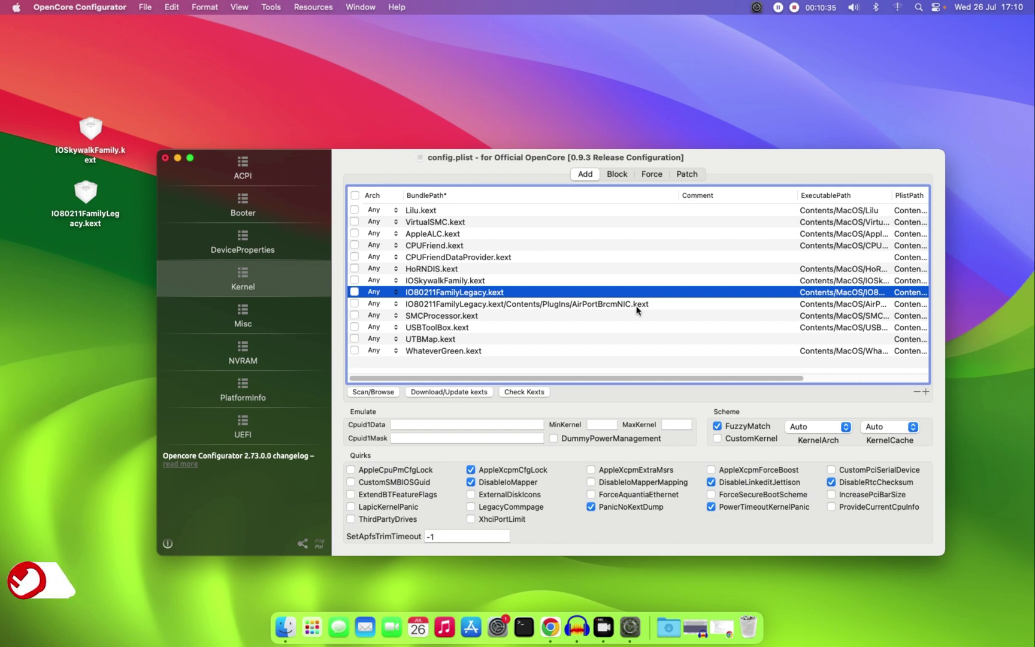
Step: Close the config.plist document and return to the desktop
left_click_drag(530, 157, 515, 79)
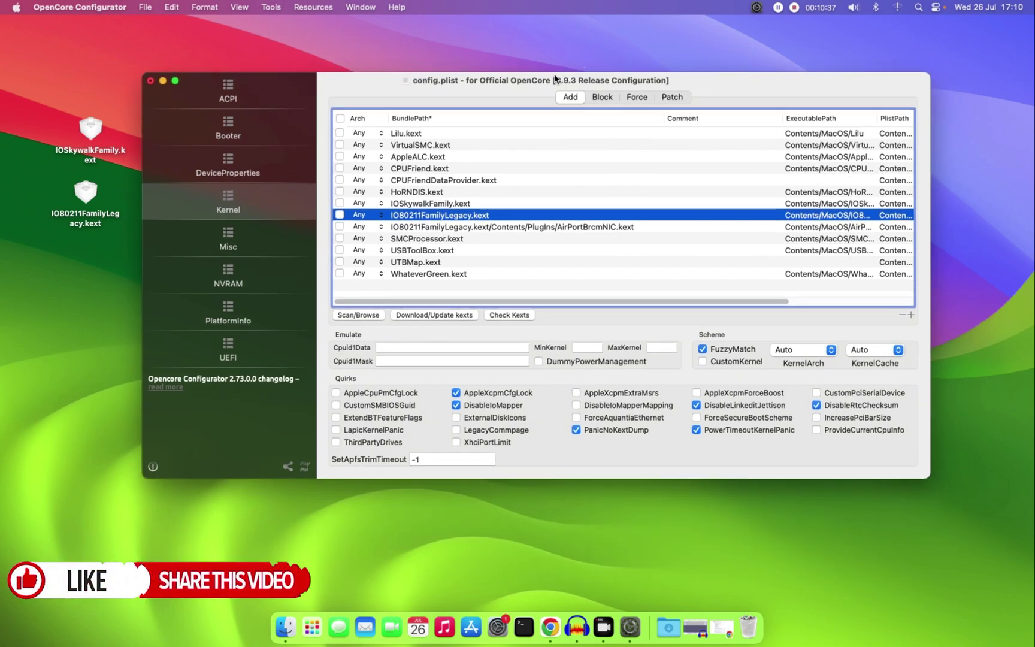
left_click(145, 8)
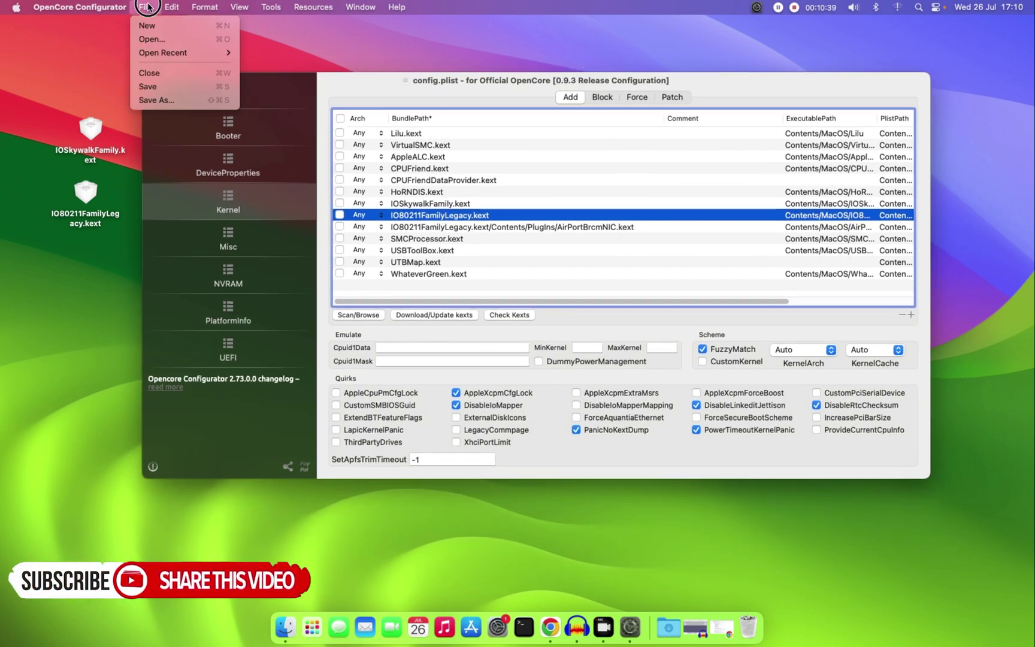
left_click(149, 74)
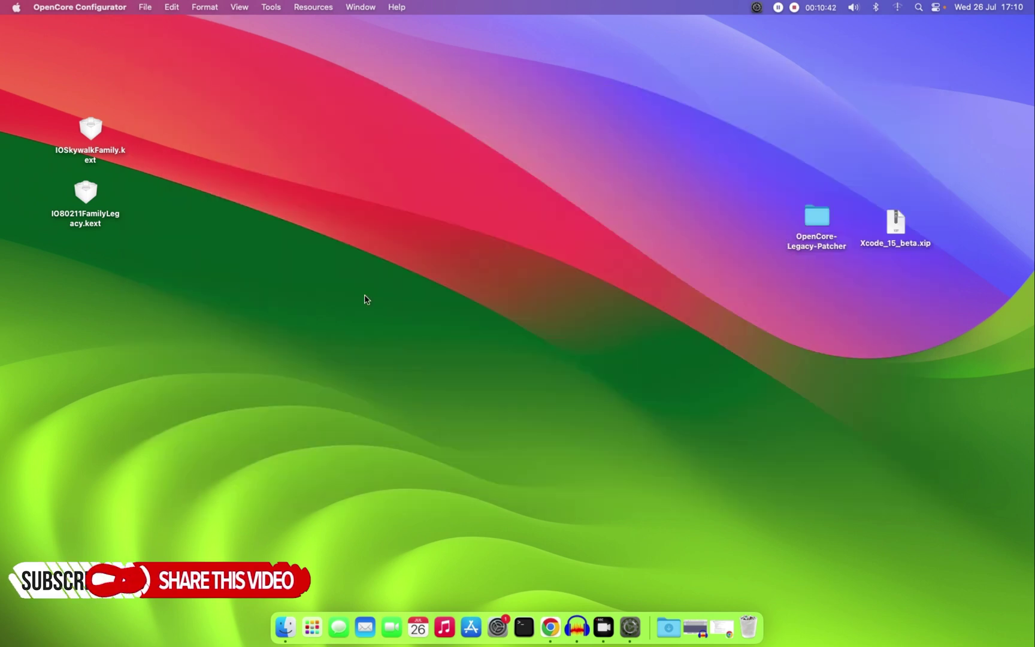
left_click(482, 346)
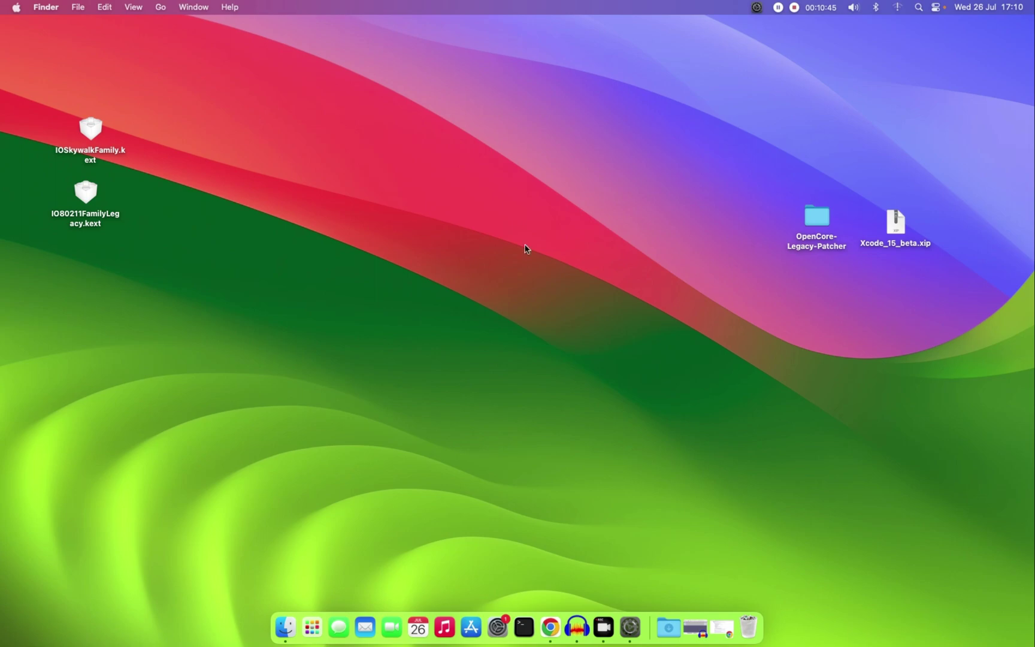
Step: Launch OpenCore-Patcher from the Downloads folder in Finder and close the Downloads window
left_click(311, 626)
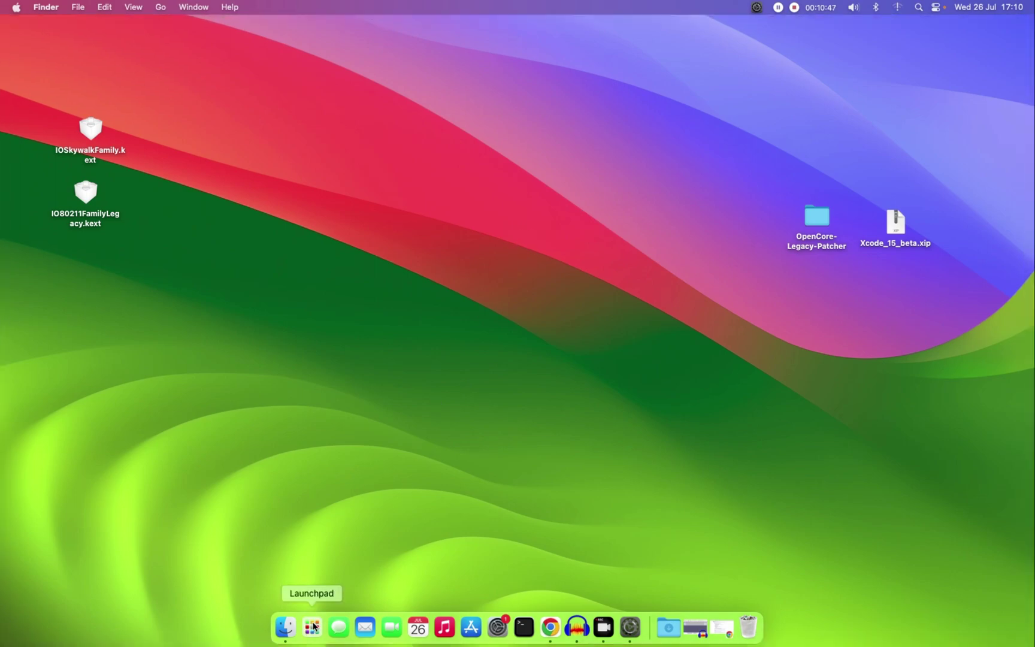
left_click(296, 581)
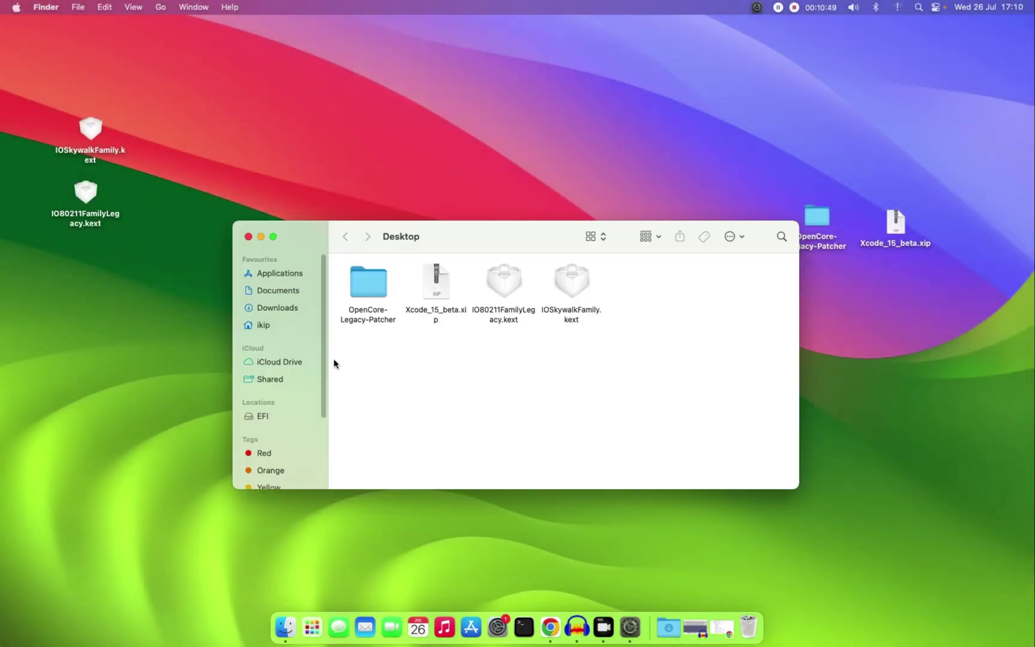
left_click(278, 308)
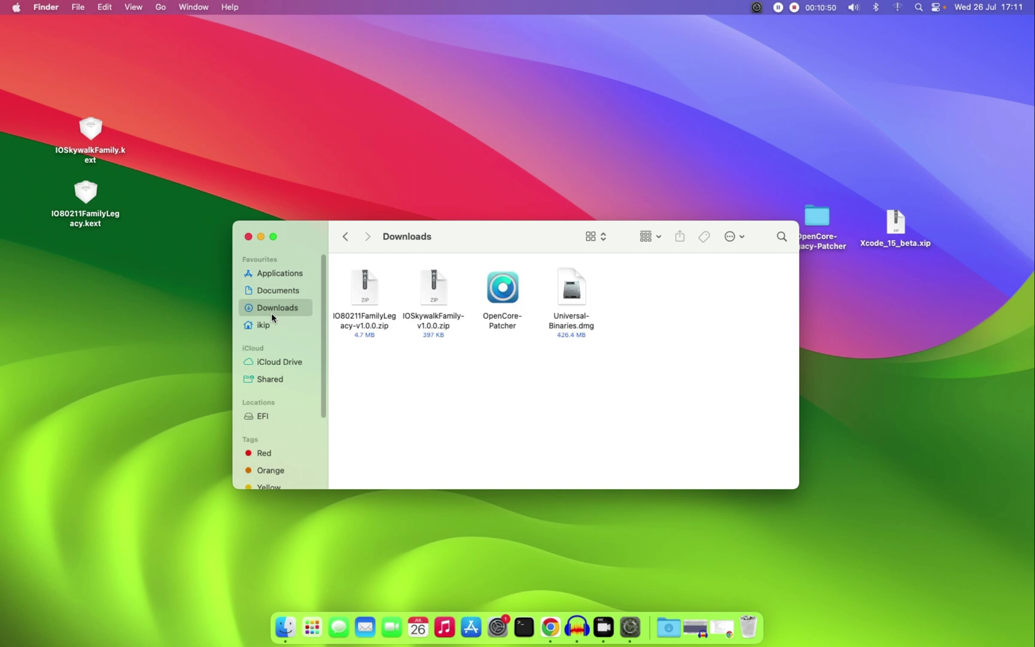
double_click(509, 288)
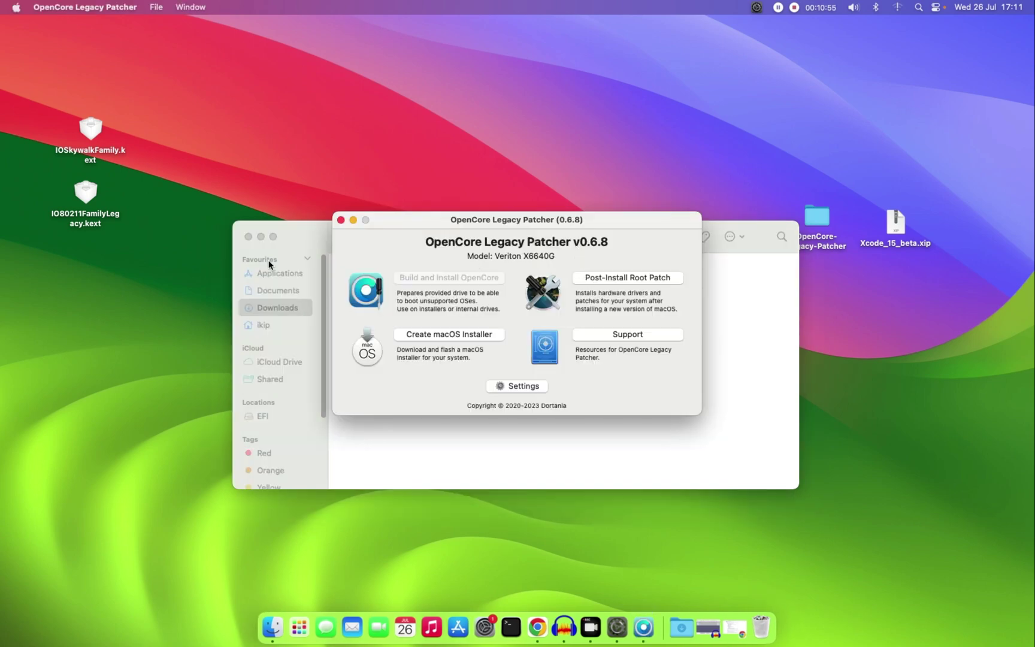
left_click(248, 236)
Step: Start the Networking: Modern Wireless post-install root patch, relaunching the patcher as root with the account password
left_click(639, 276)
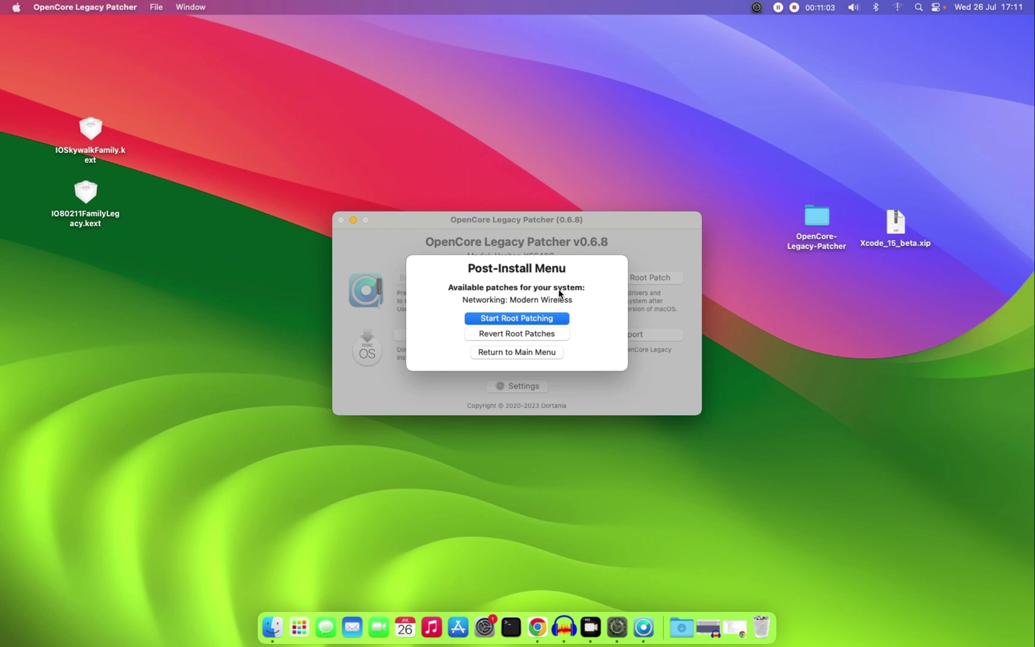
left_click(507, 319)
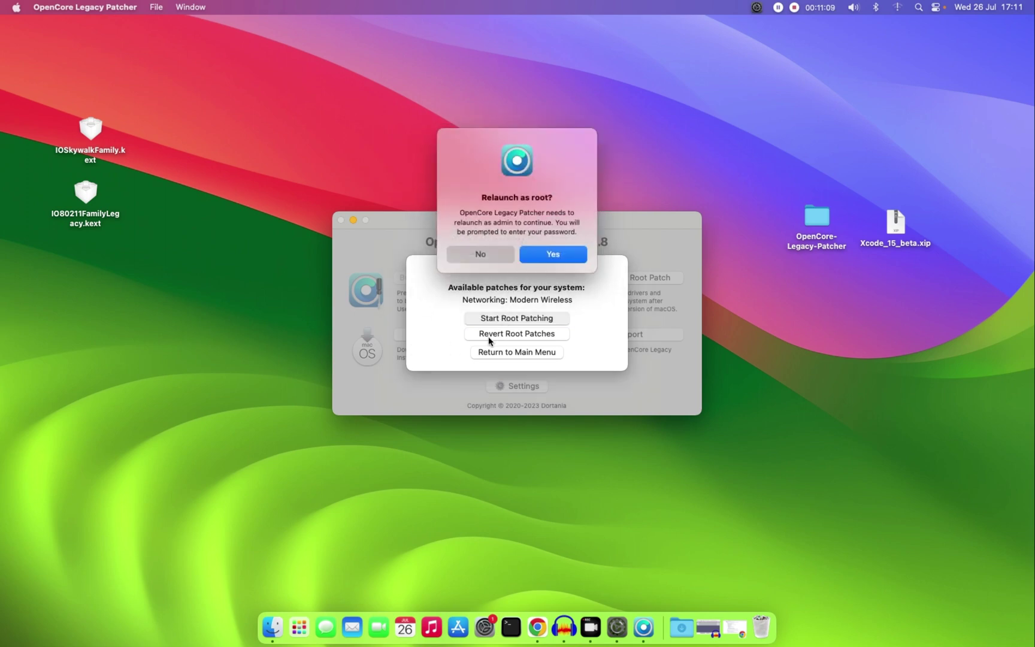
left_click(551, 255)
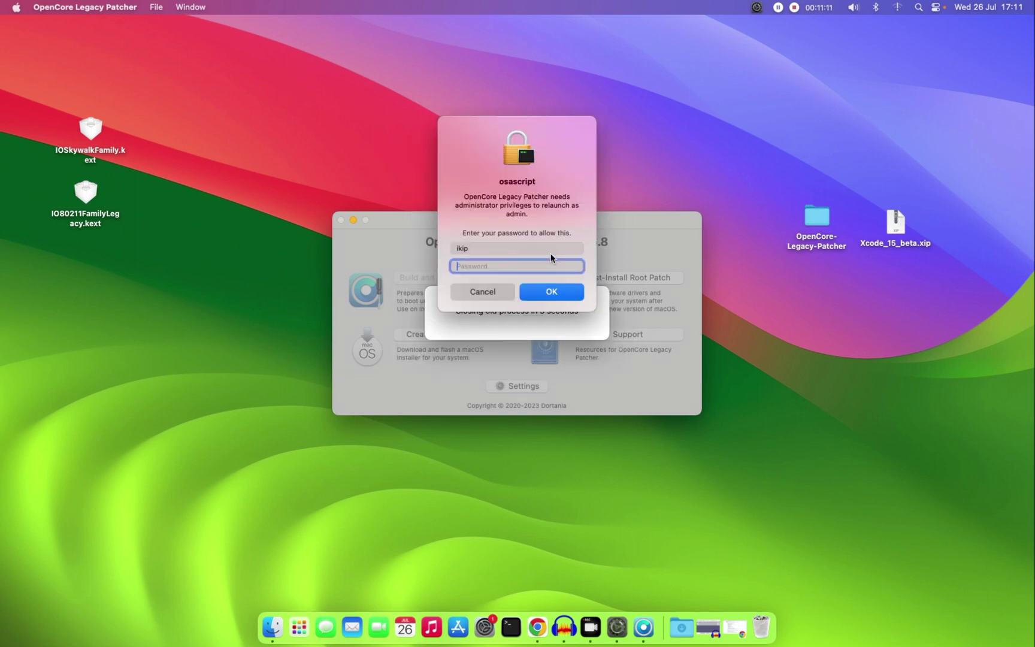
type("••••")
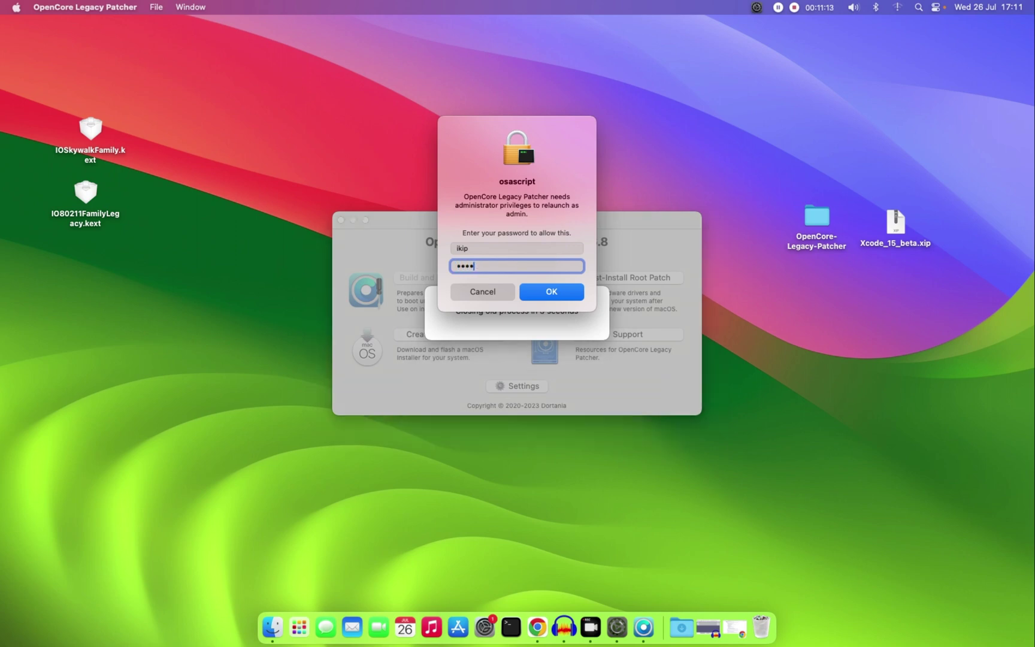
key("Return")
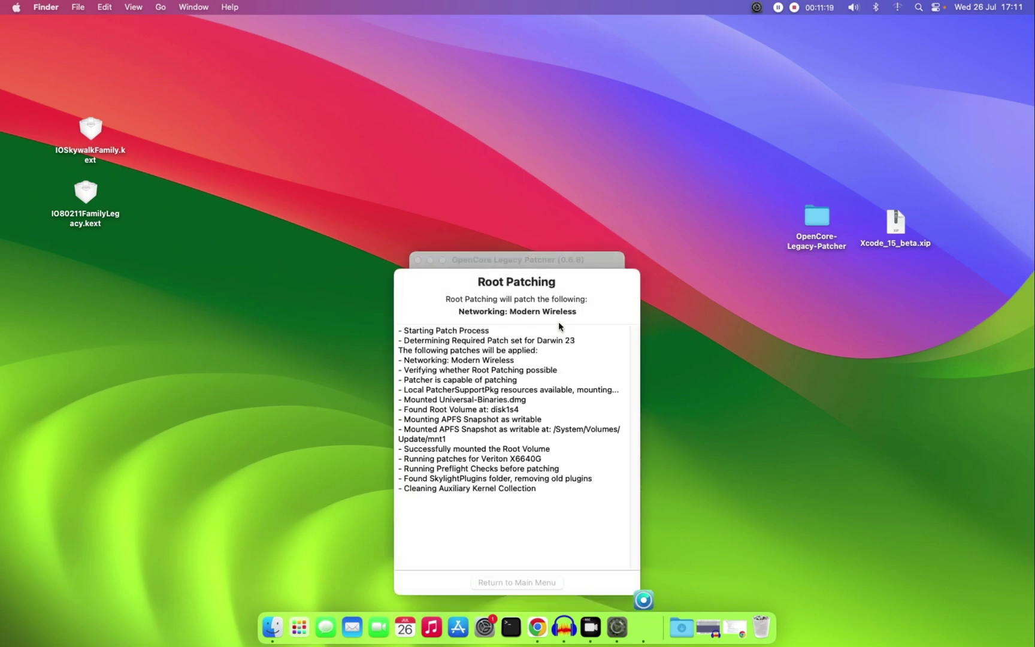
left_click_drag(571, 259, 573, 157)
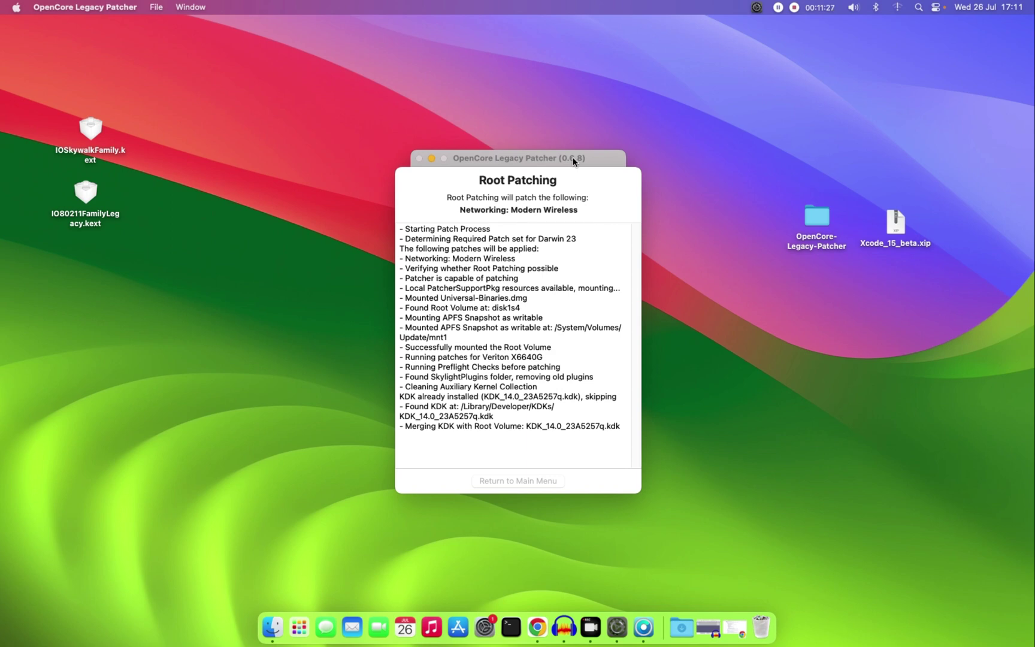
Step: Permanently empty the Bin while the root patching runs
right_click(763, 627)
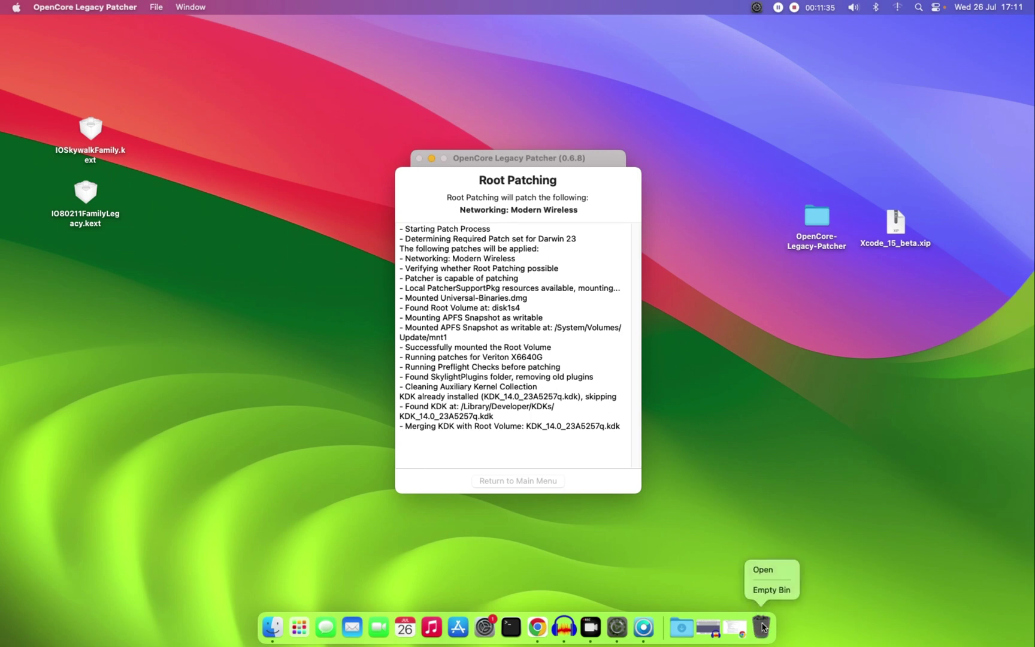
left_click(767, 593)
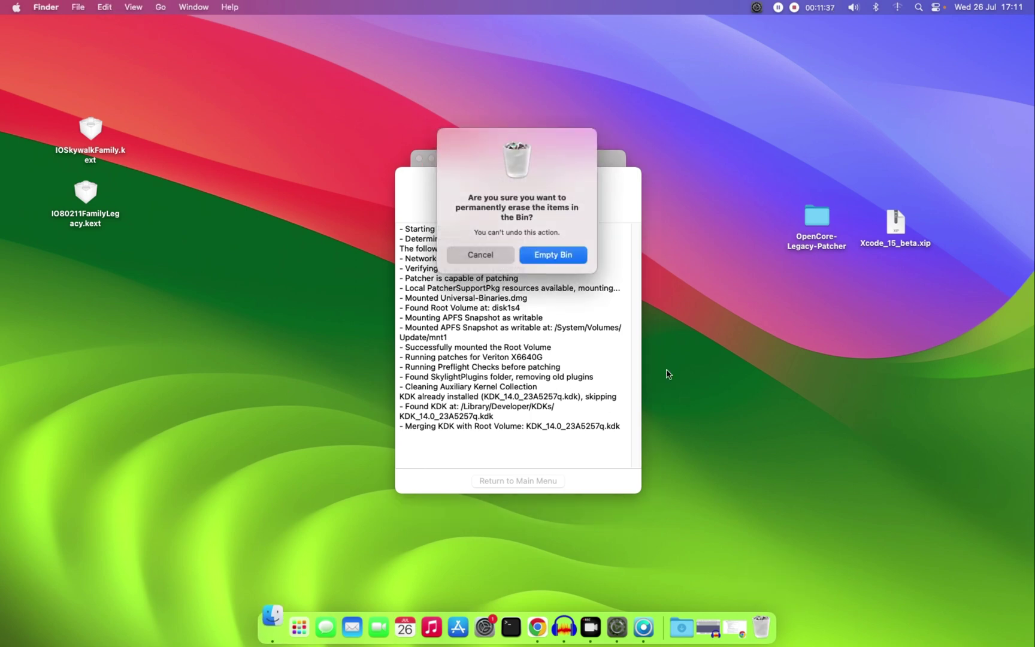
left_click(553, 255)
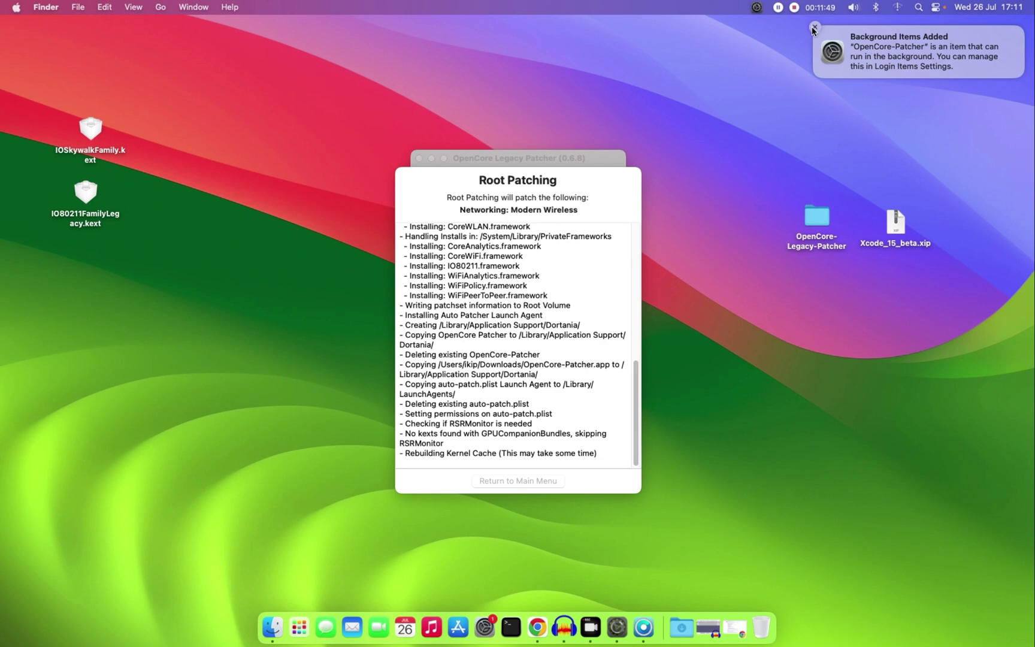
Step: Dismiss the Background Items Added notification and move the Root Patching window so its log can be read beside the reboot prompt
left_click(813, 27)
left_click_drag(557, 158, 530, 117)
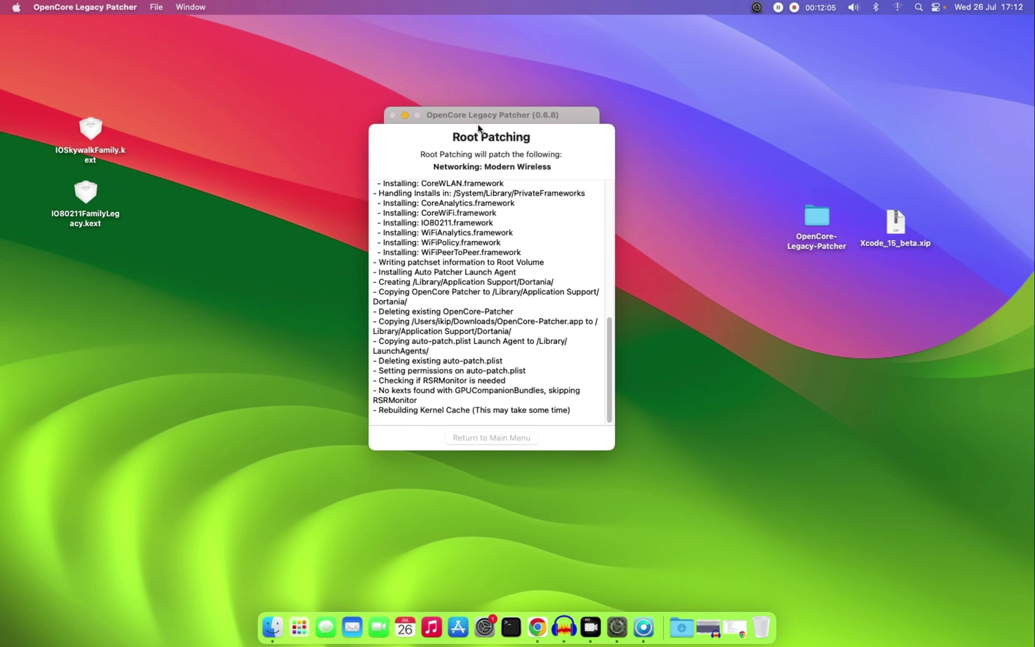
left_click_drag(480, 130, 528, 103)
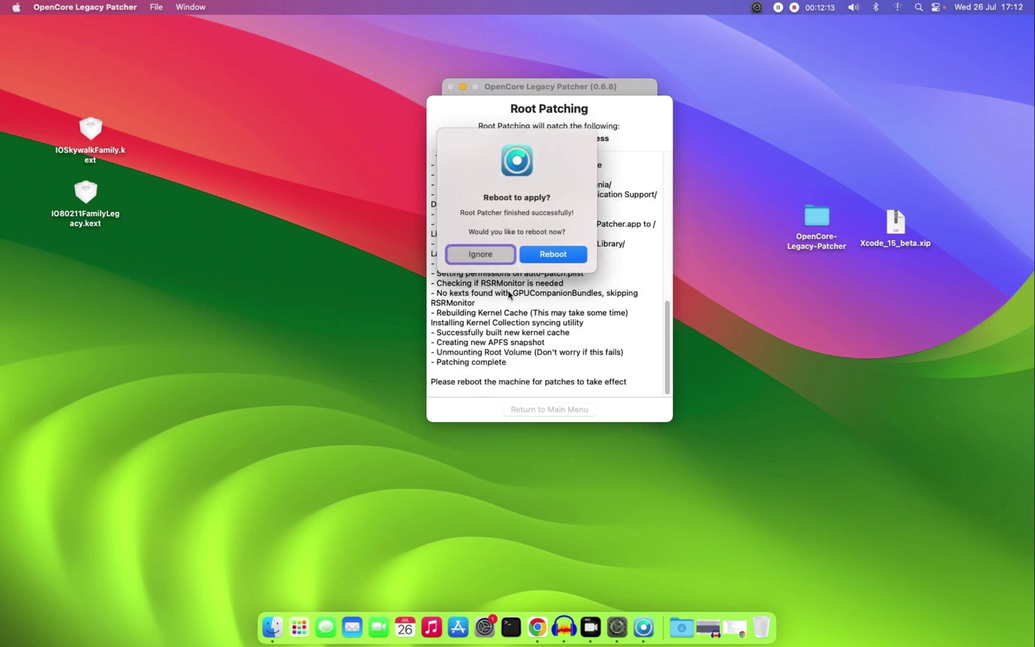
left_click_drag(560, 88, 406, 95)
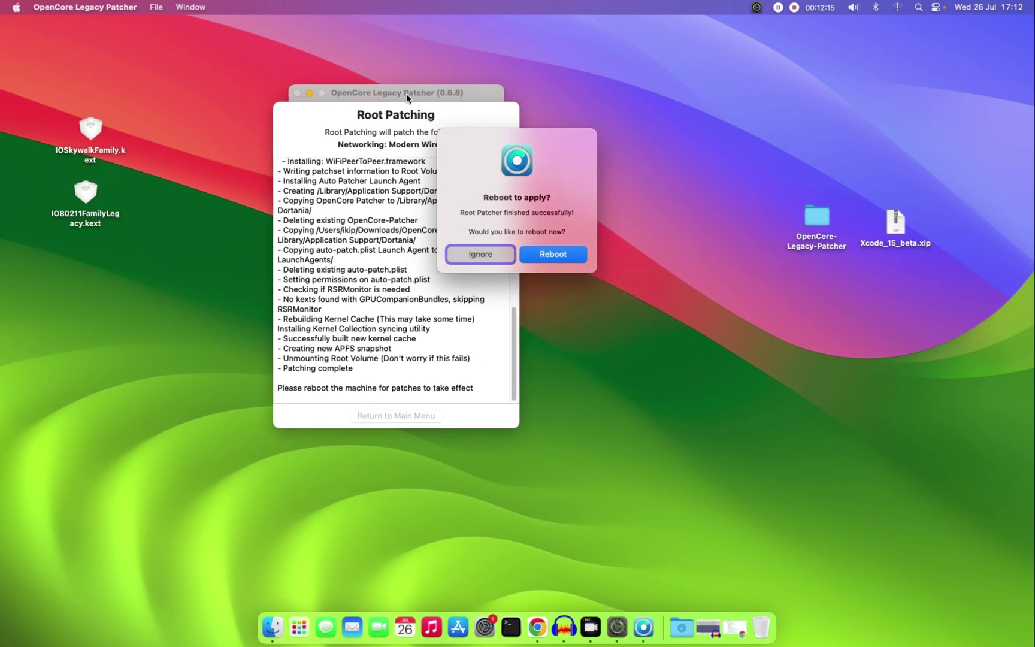
left_click_drag(515, 141, 613, 114)
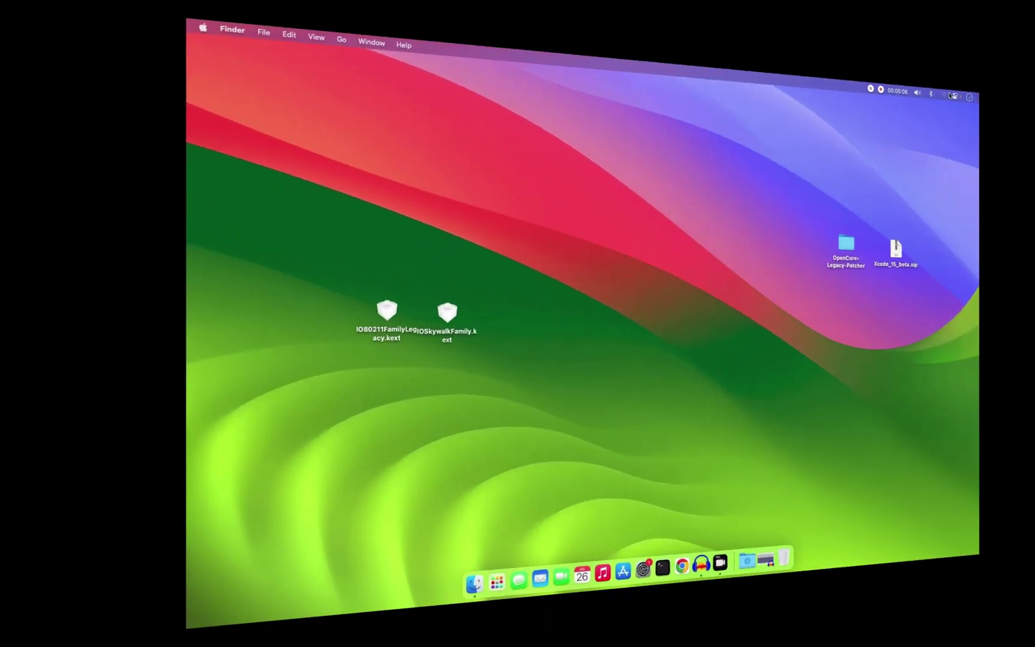
Step: Switch Wi-Fi off and back on in the Wi-Fi settings, then close the settings window
left_click(976, 7)
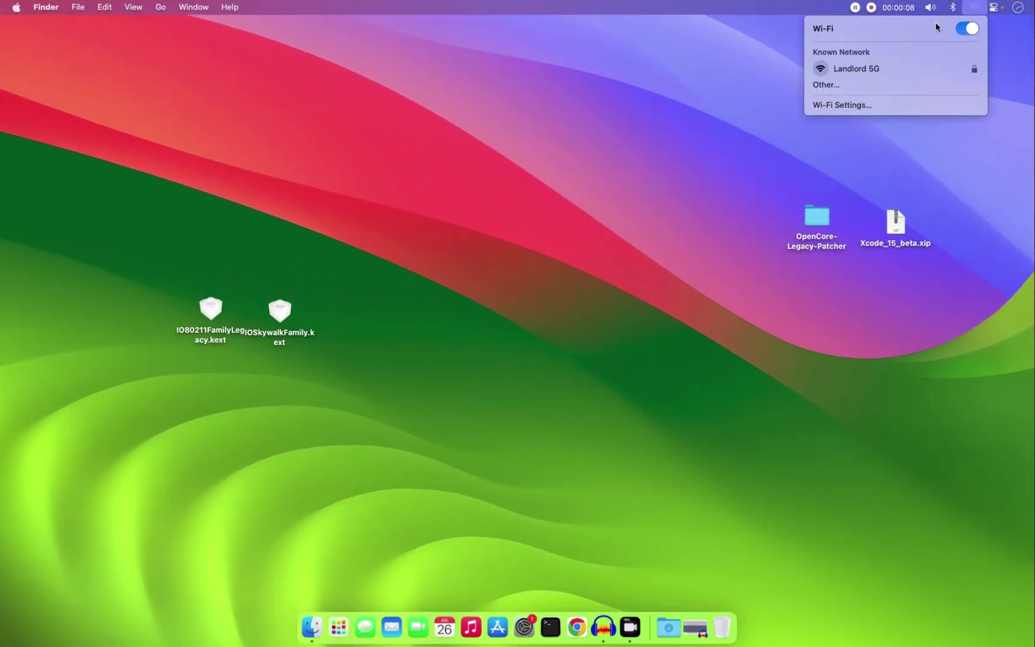
left_click(885, 103)
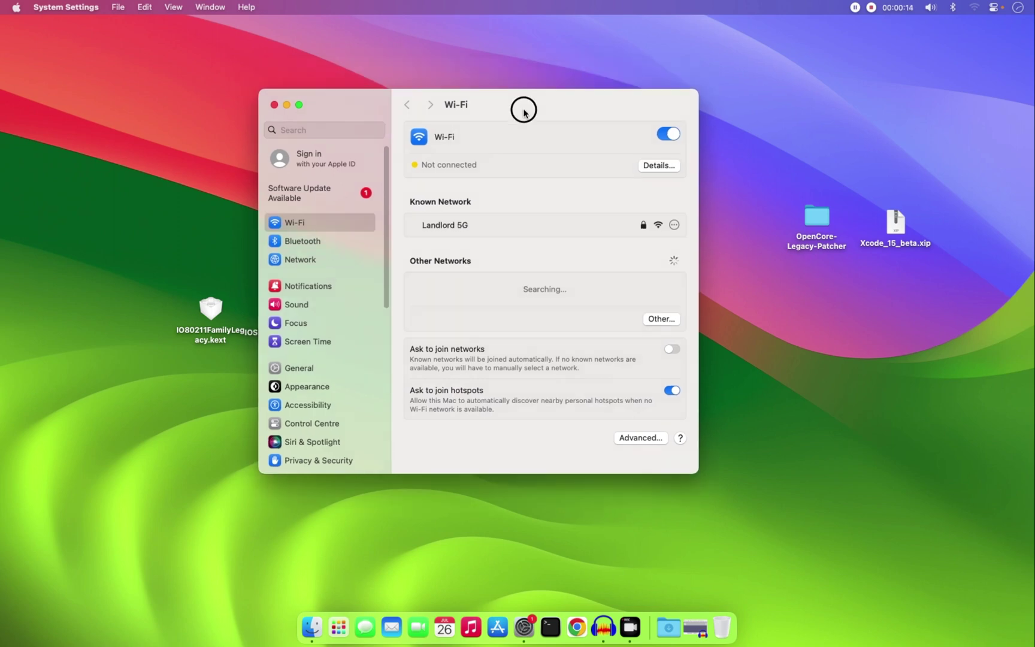
mouse_move(481, 252)
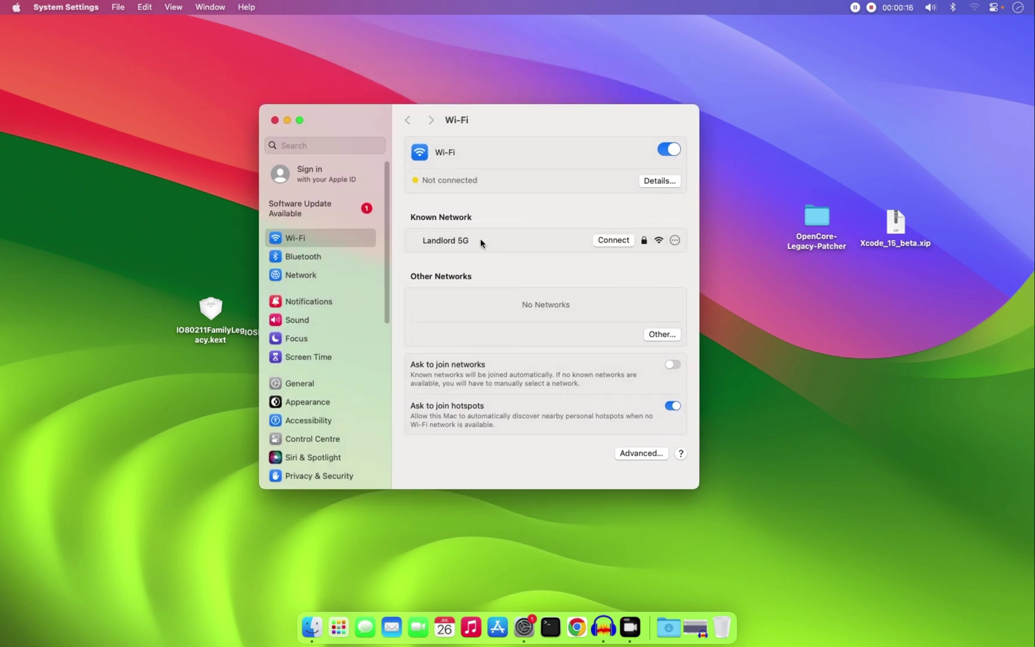
left_click(665, 152)
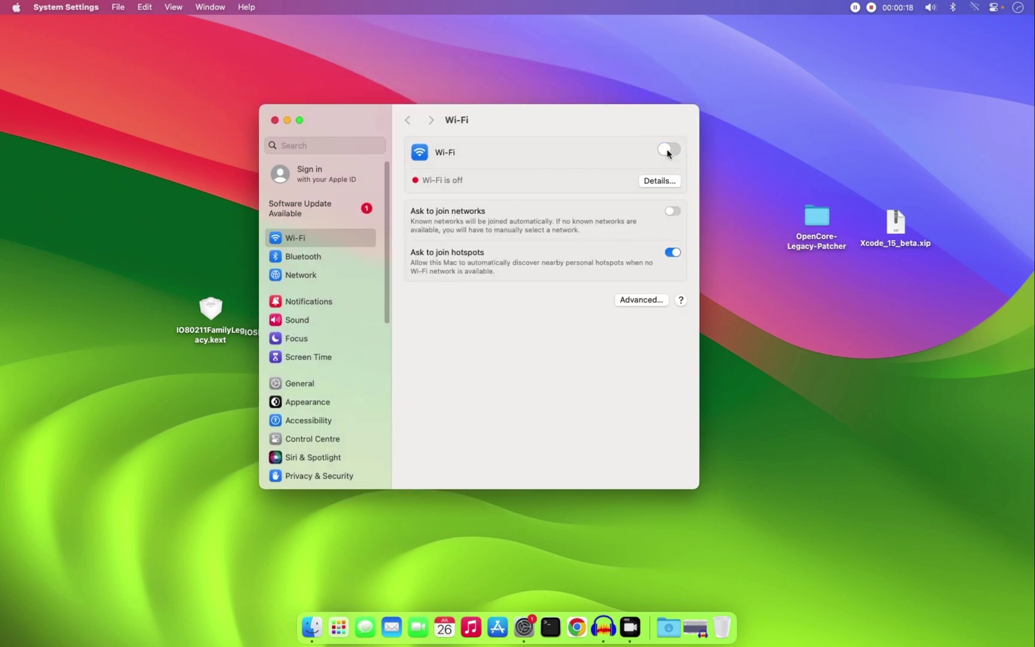
left_click(668, 151)
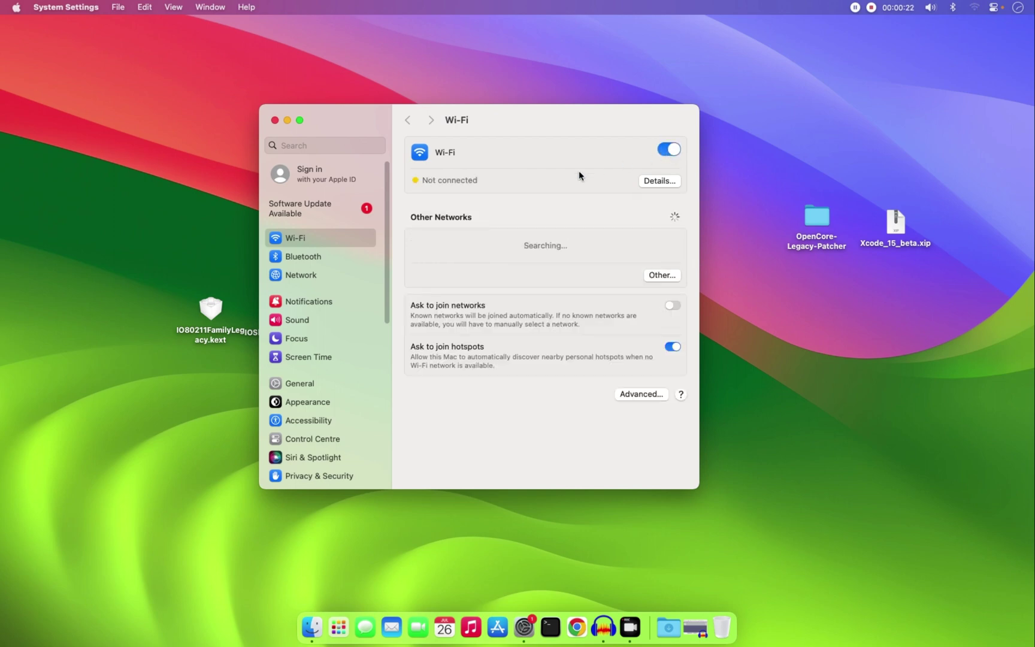
left_click(270, 122)
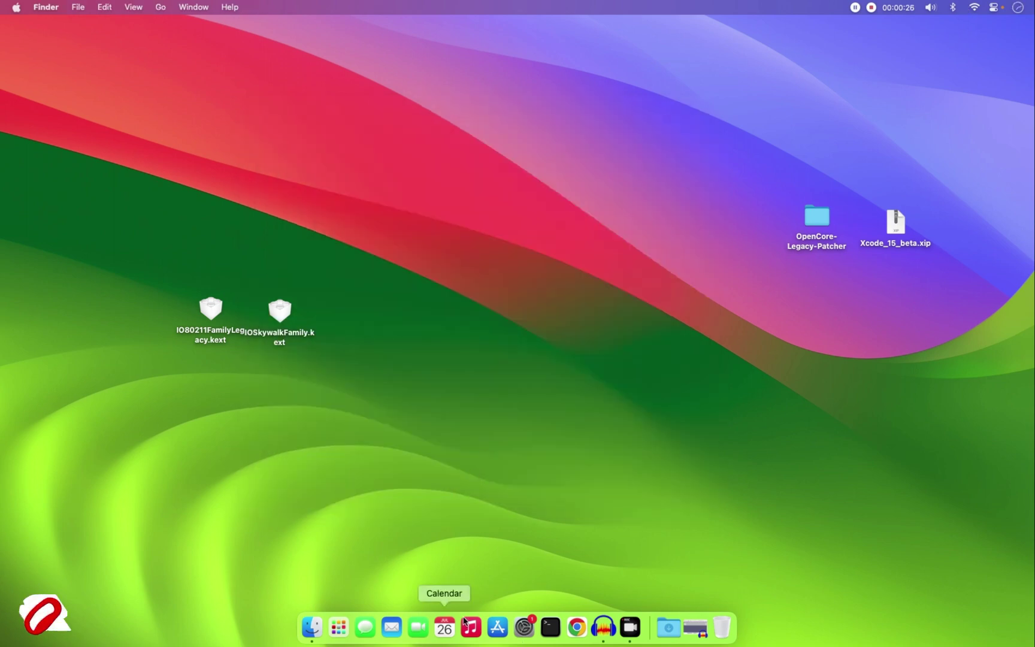
Step: Open Safari and dismiss its banner about making it the default browser
left_click(336, 632)
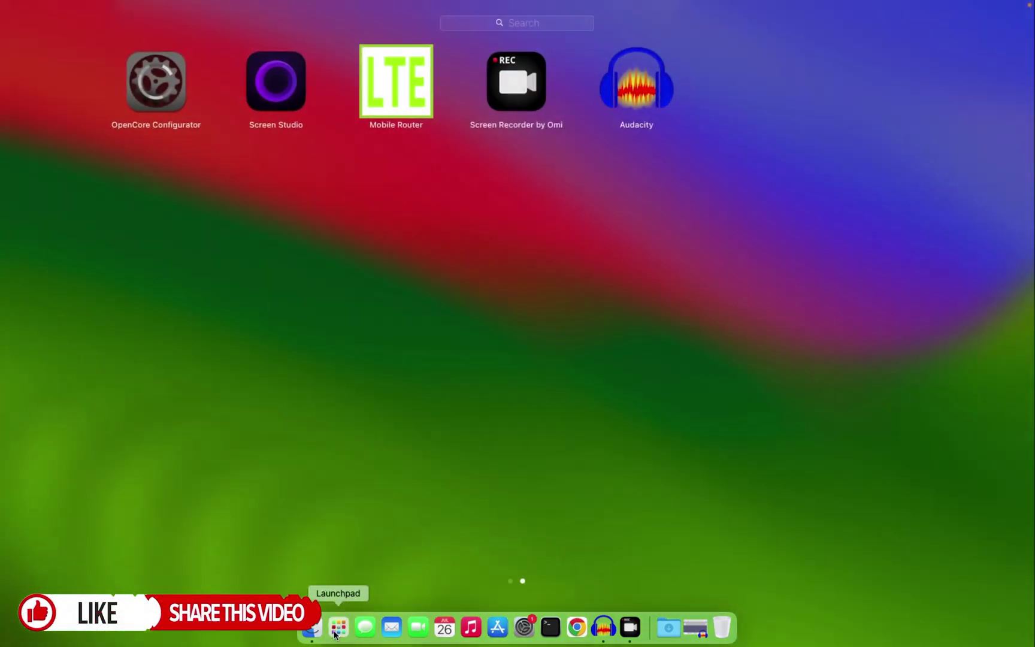
left_click_drag(282, 485, 555, 482)
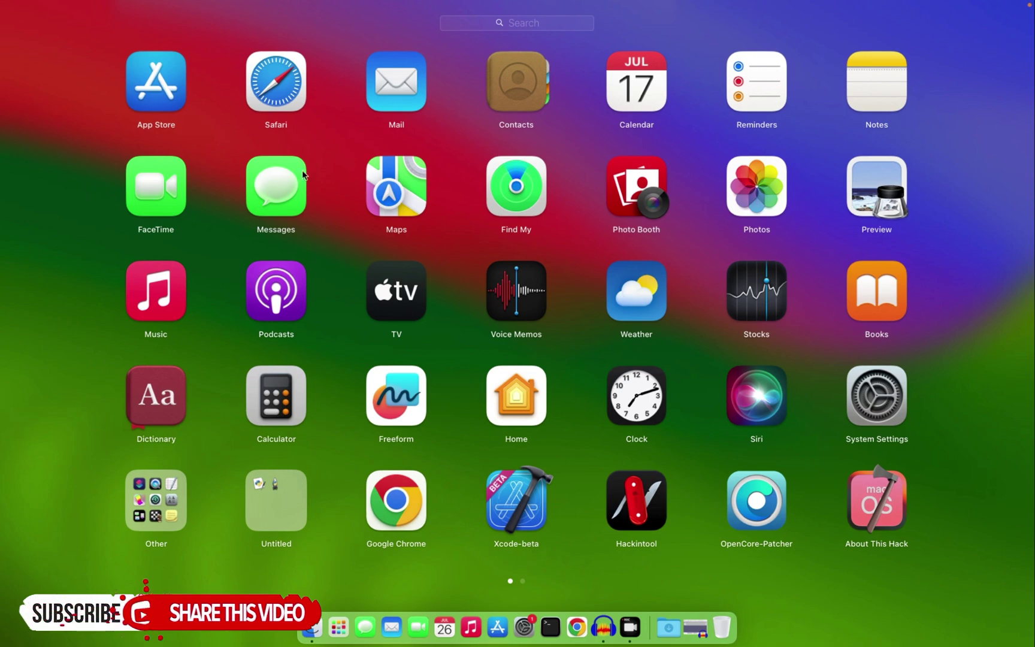
left_click(284, 96)
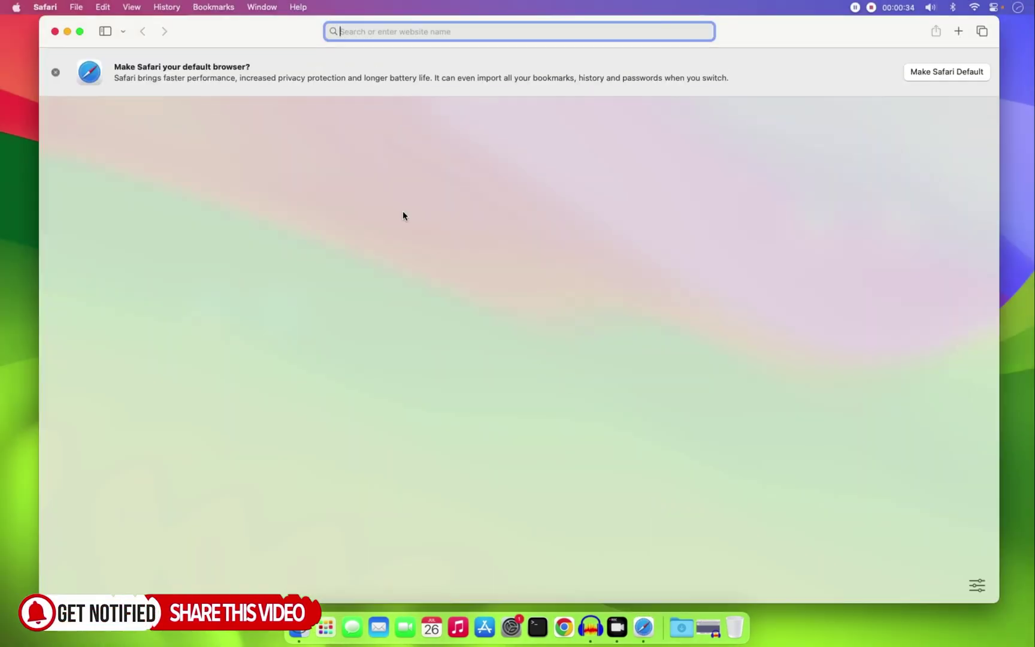
left_click(55, 73)
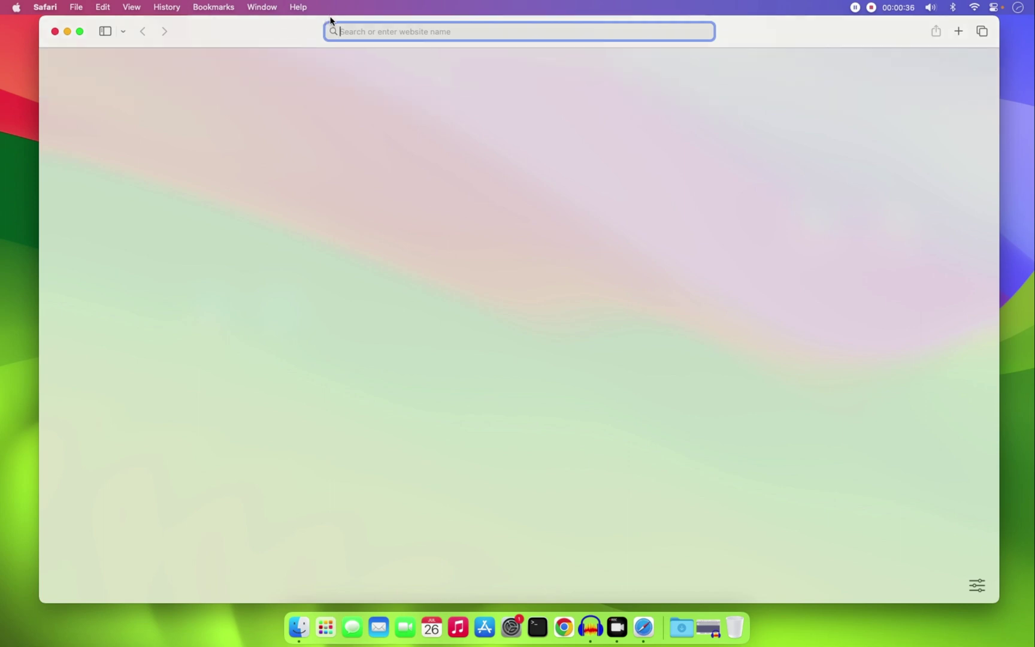
Step: Test the internet connection by searching Google for "goog" and looking through the results page
type("goog")
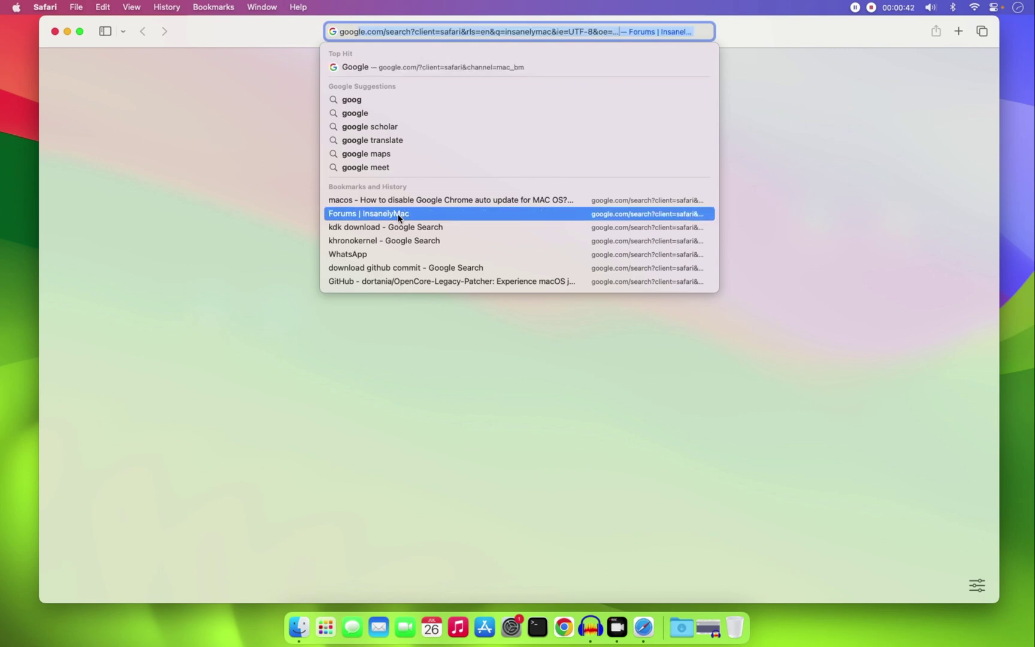
left_click(358, 98)
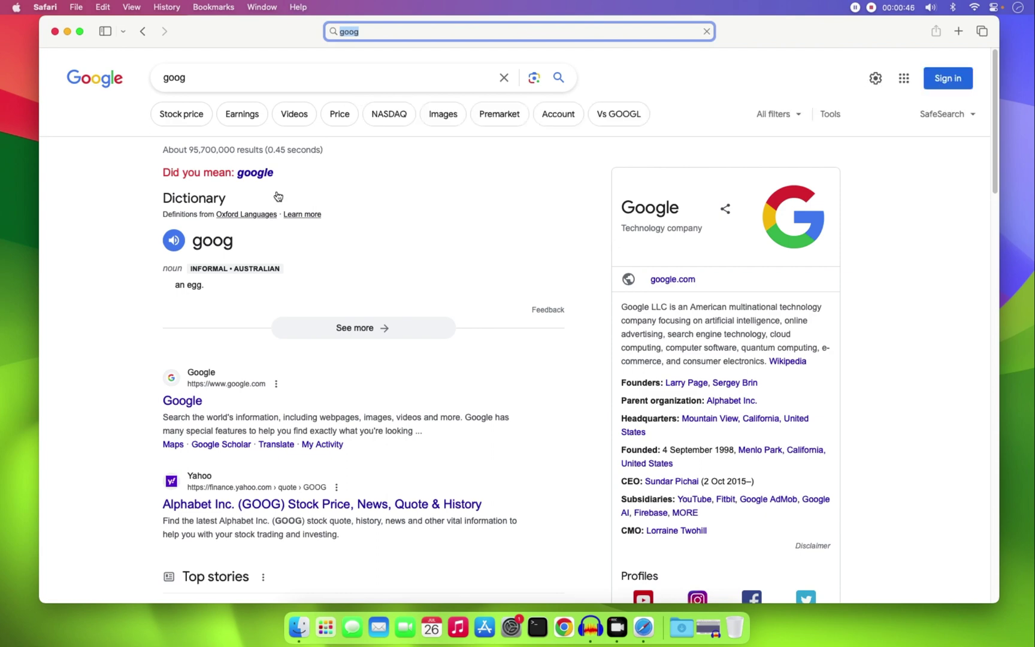
scroll(213, 307, "down", 5)
scroll(213, 307, "down", 5)
scroll(212, 308, "up", 3)
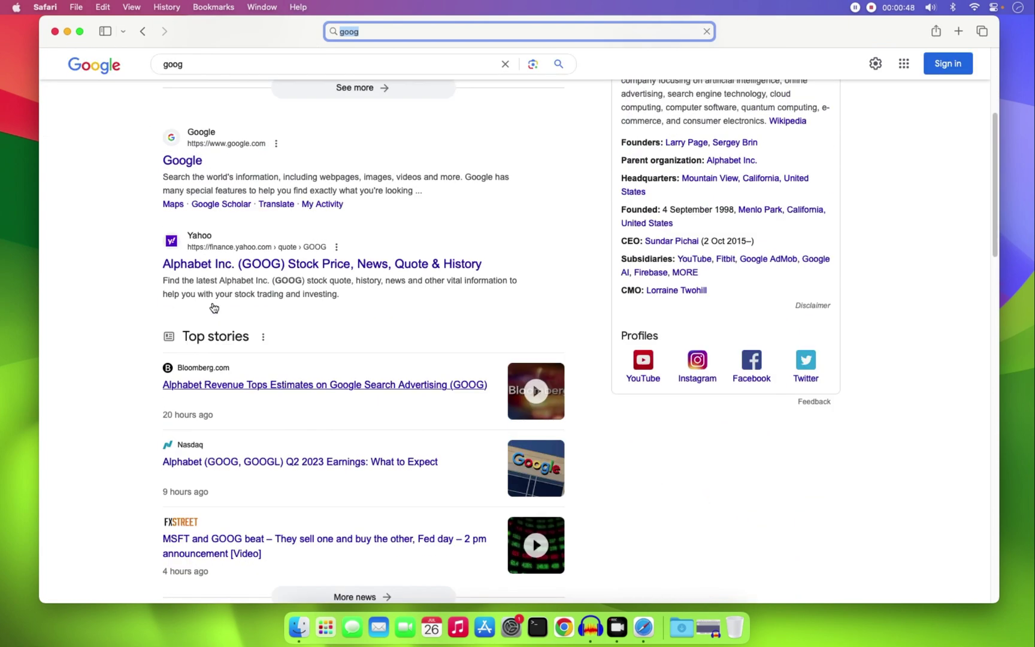
scroll(212, 308, "down", 1)
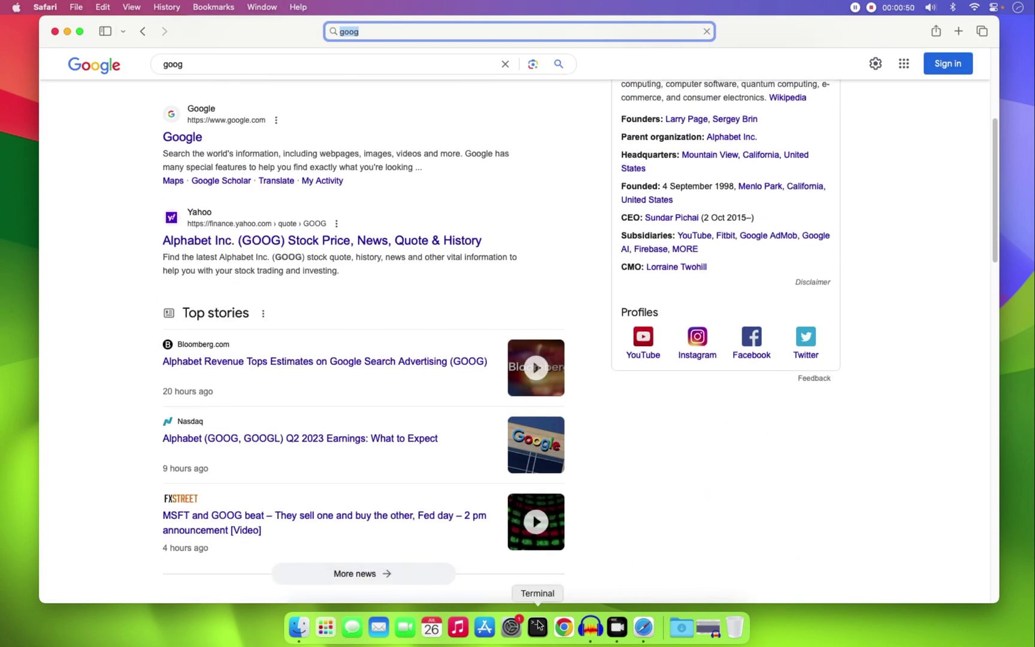
Step: Check the Bluetooth status and the connected Wi-Fi network from the system status menus
left_click(955, 7)
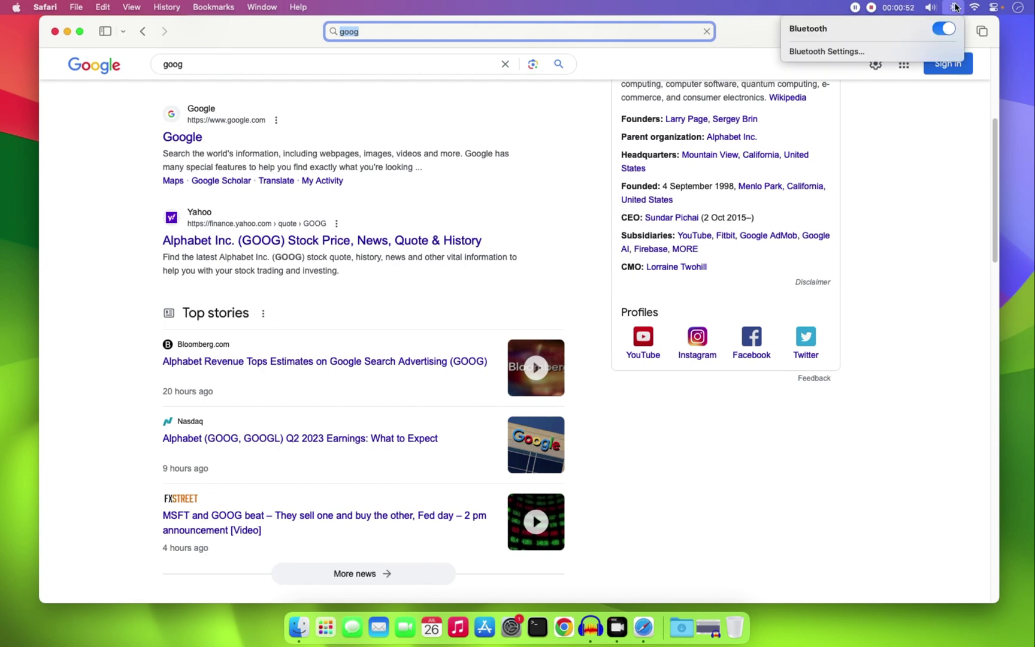
left_click(951, 8)
left_click(975, 7)
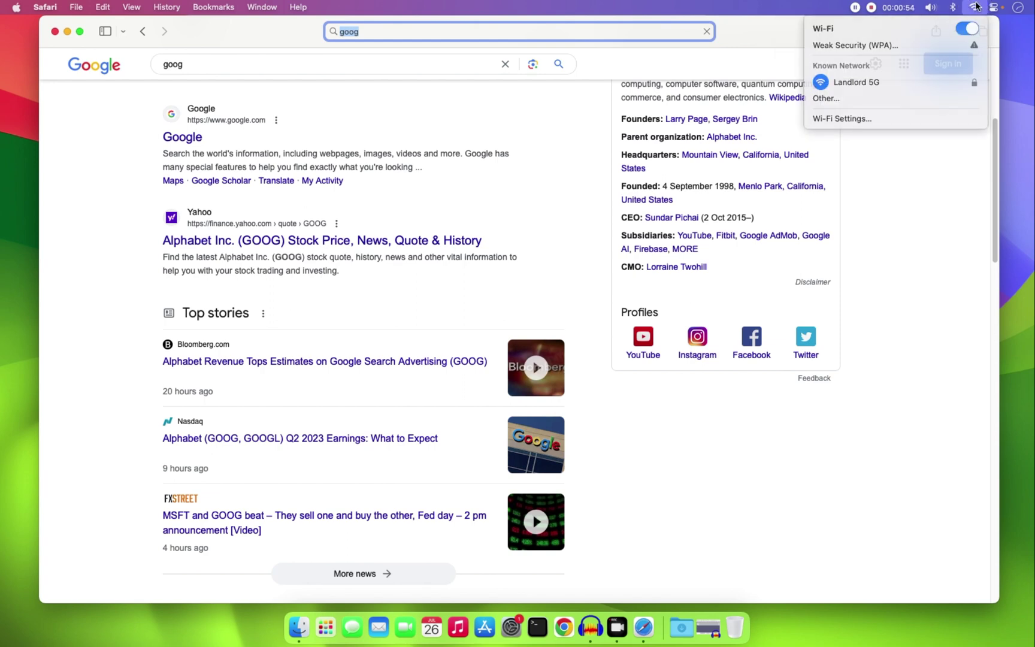
left_click(405, 415)
Step: Minimise Safari and review the Mac's hardware and macOS version in About This Mac and its detailed About page, closing both windows
left_click(16, 8)
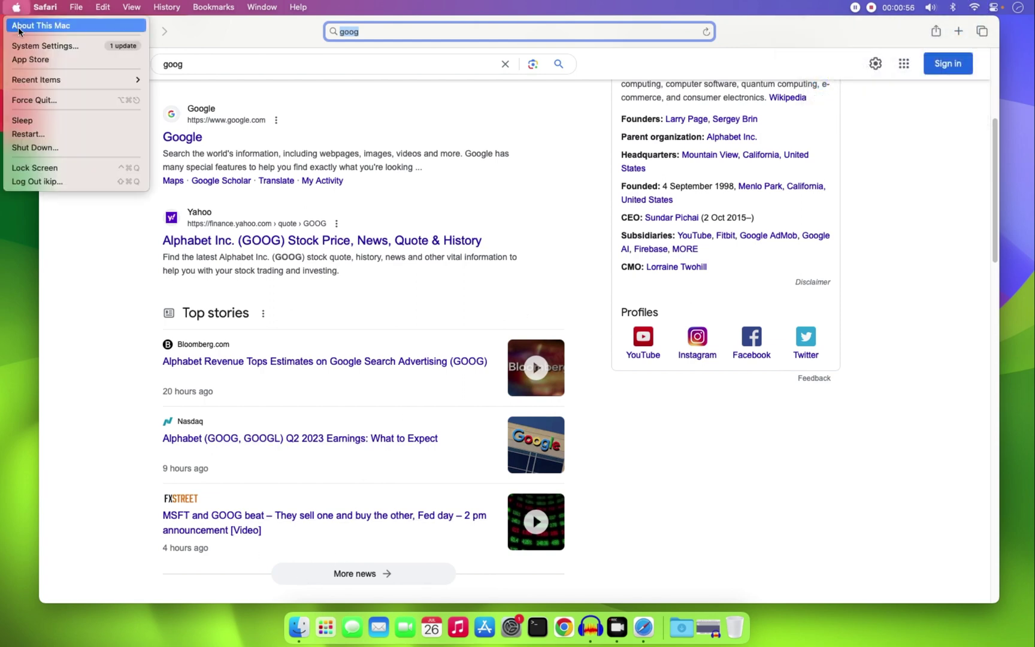
left_click(20, 28)
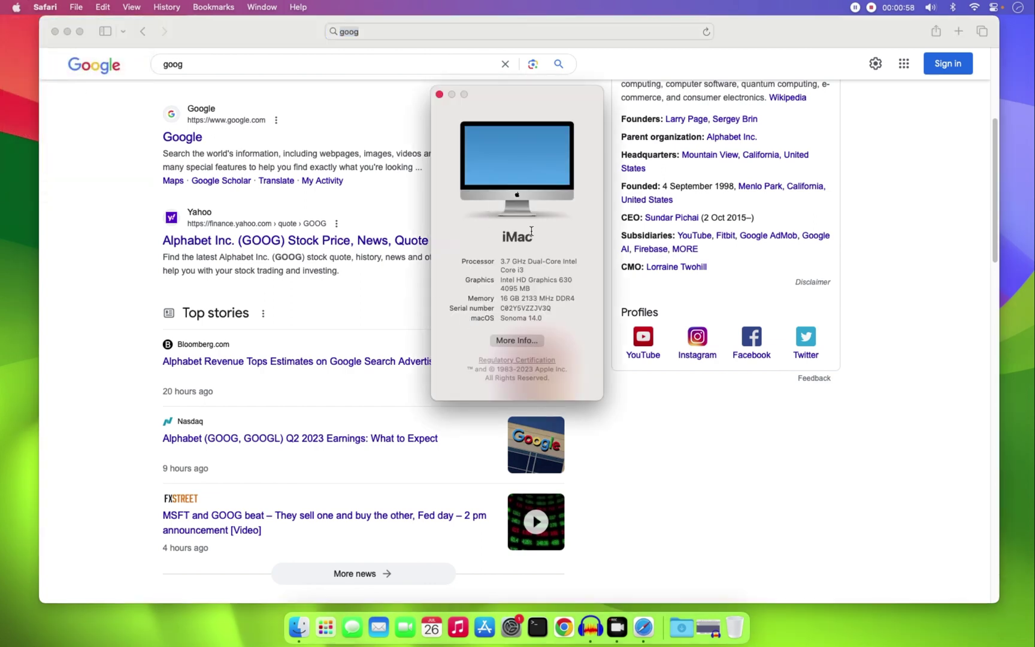
left_click(67, 31)
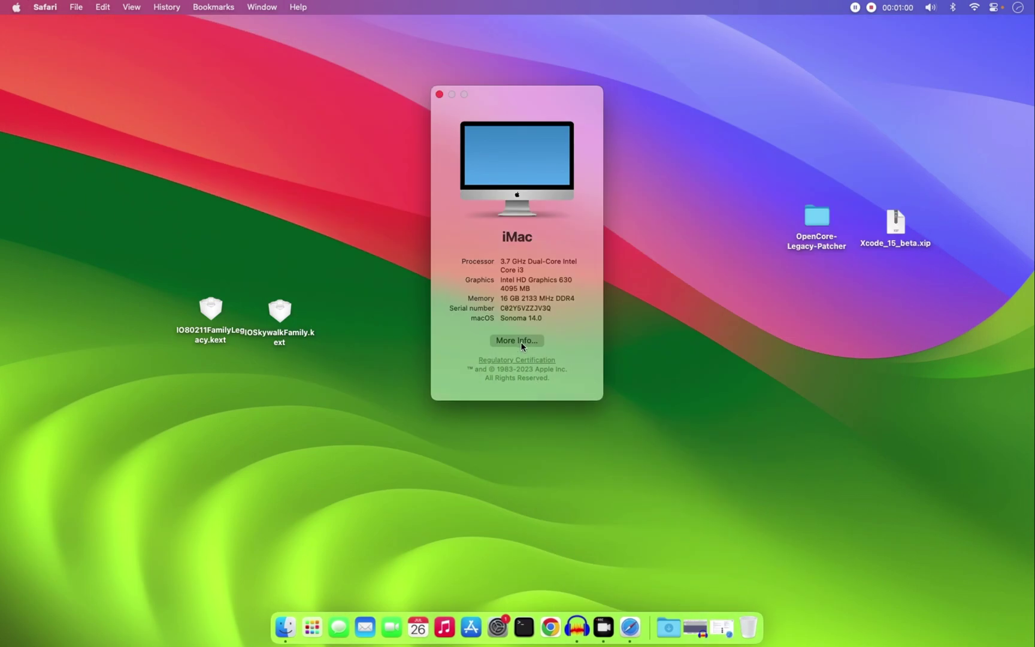
left_click(516, 341)
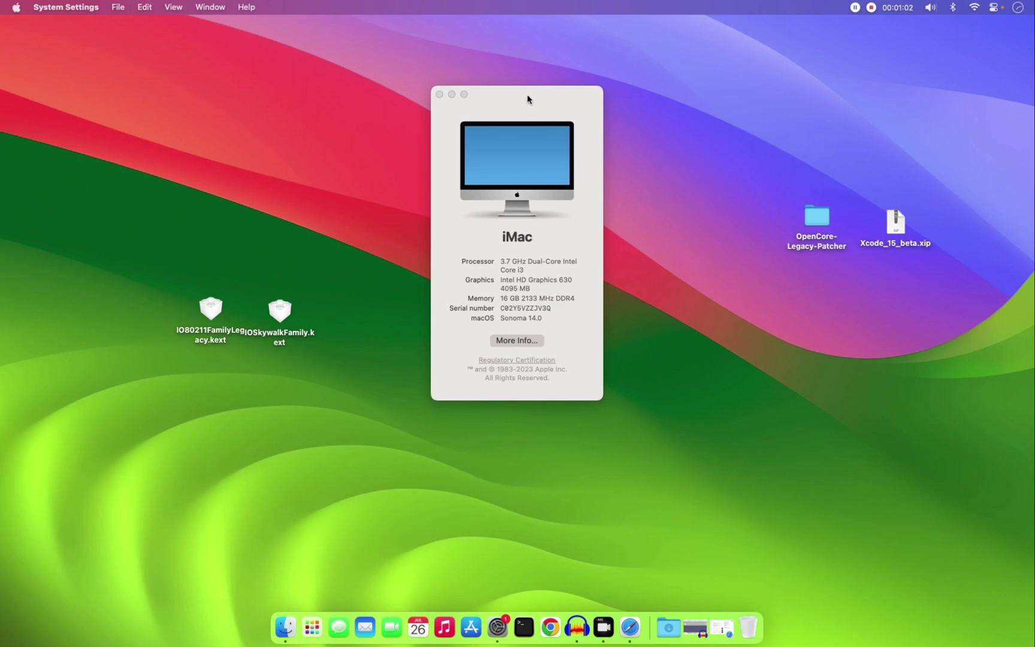
left_click_drag(528, 96, 467, 97)
left_click(378, 94)
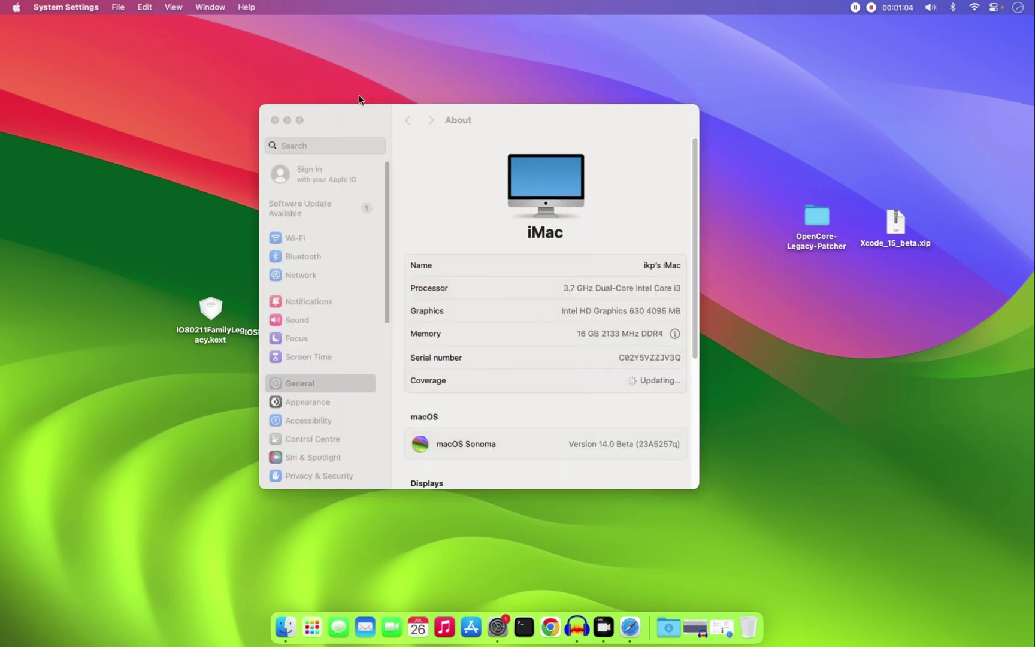
scroll(625, 373, "down", 2)
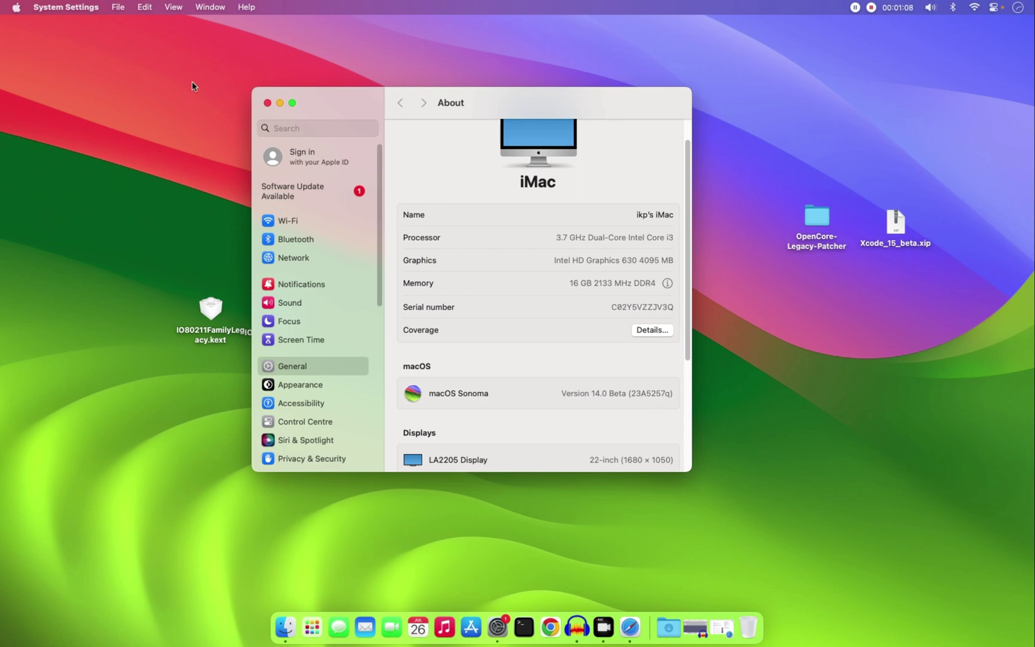
left_click(268, 104)
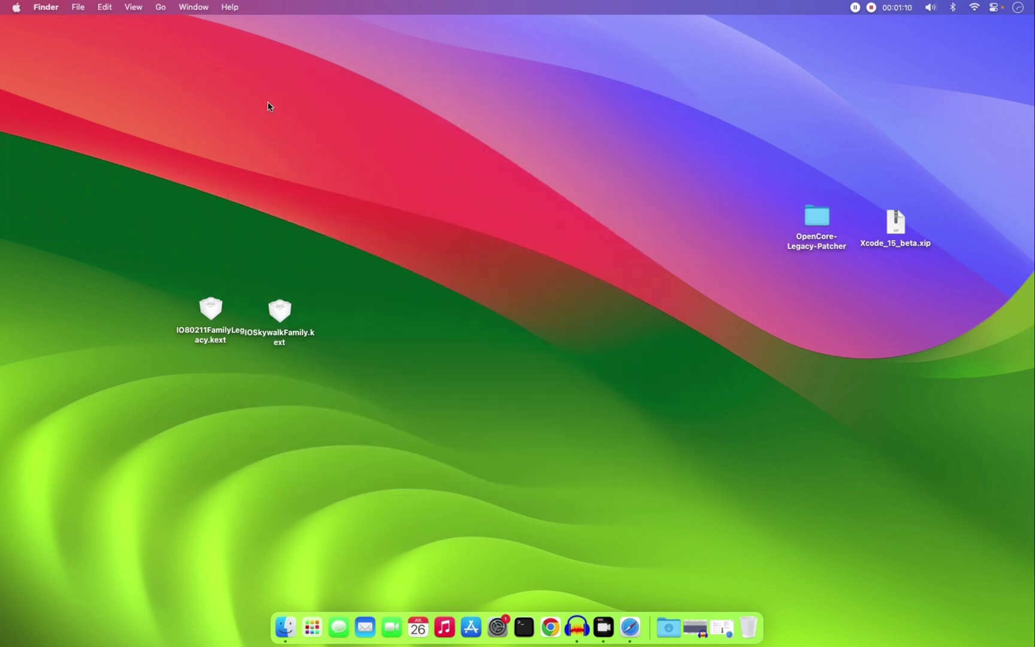
Step: Place the IOSkywalkFamily.kext icon above IO80211FamilyLegacy.kext on the desktop and clear the selection
left_click_drag(280, 315, 208, 245)
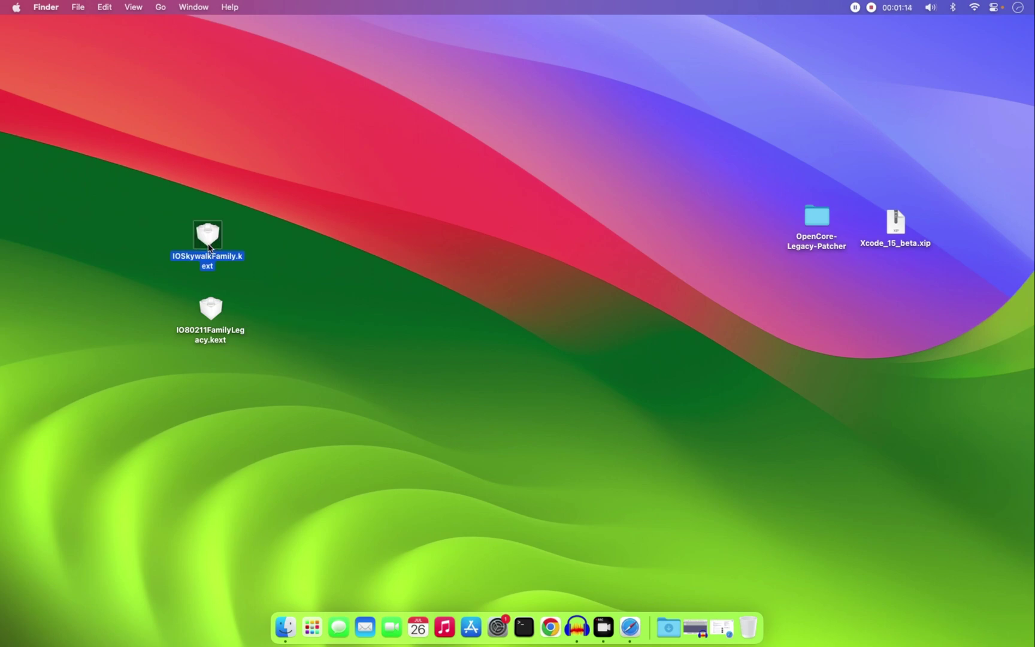
left_click(303, 259)
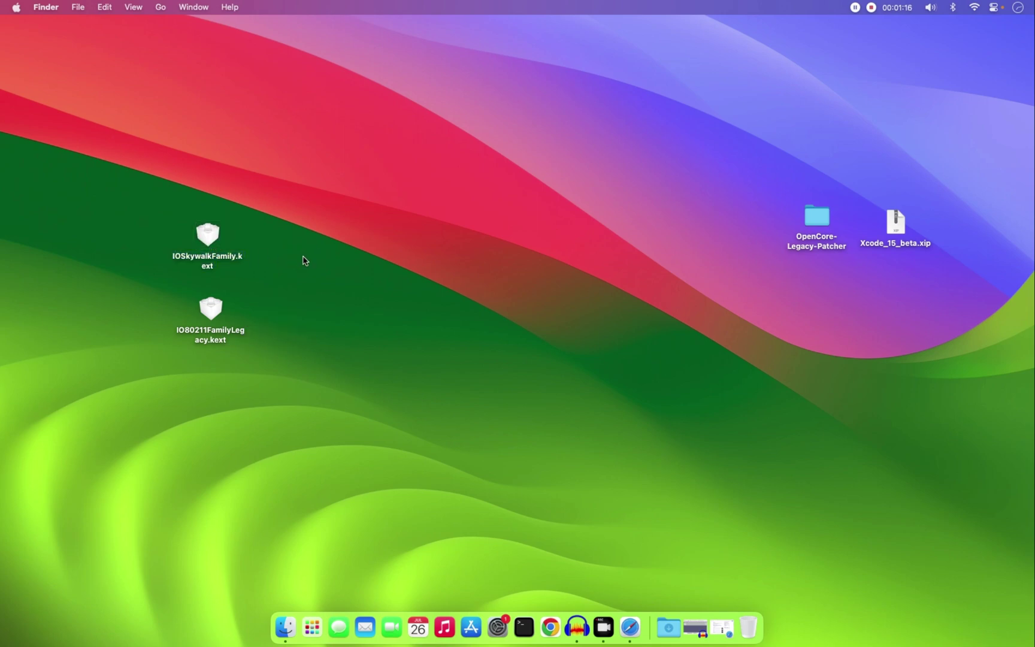